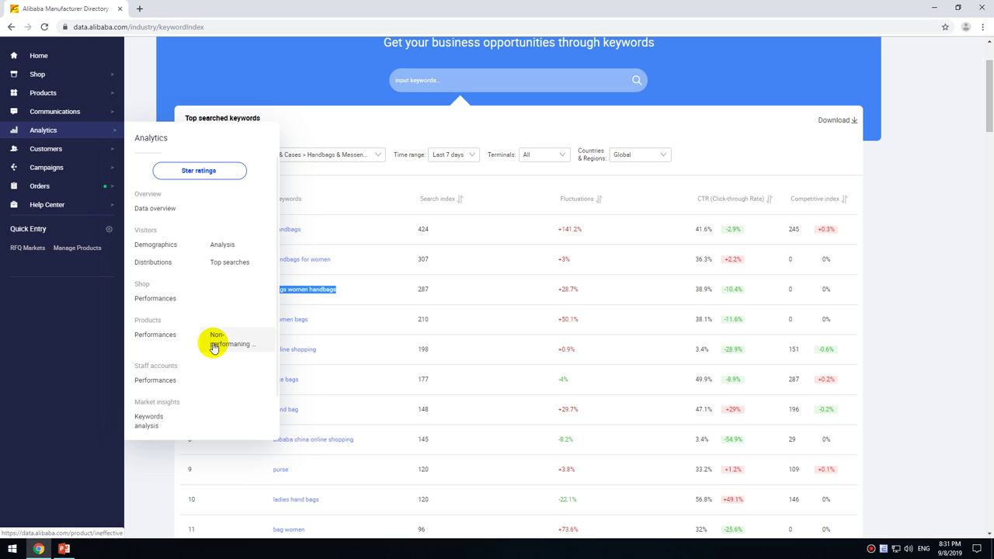
# - Open the Products Performances report and chart number of products visited (475 for 2019 Week 35)
pyautogui.click(170, 337)
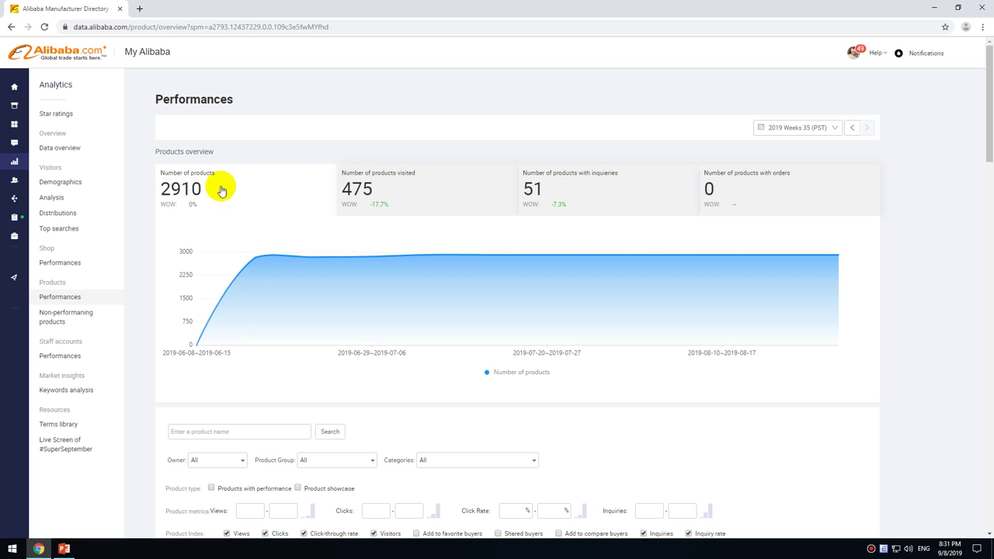
pyautogui.click(386, 202)
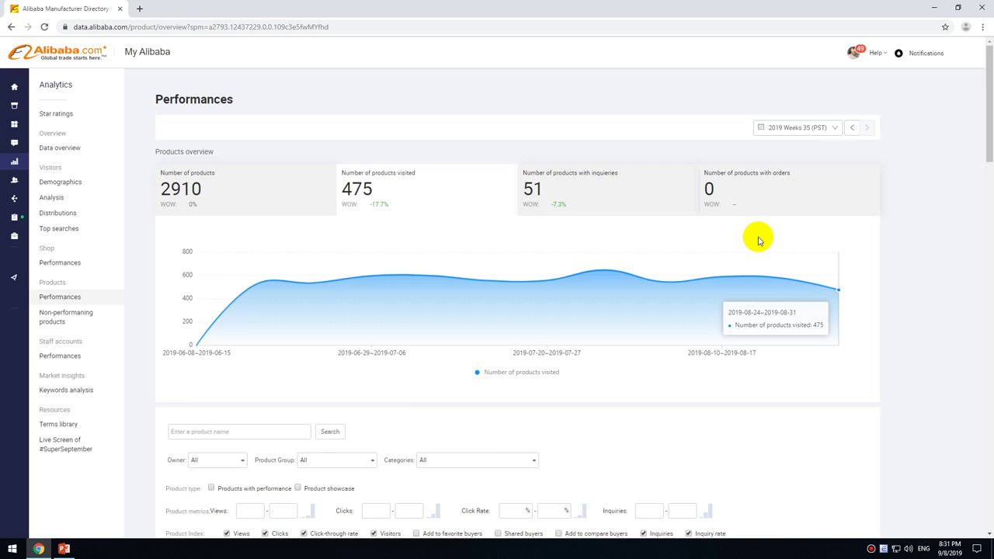
pyautogui.scroll(-1, 759, 238)
pyautogui.scroll(-3, 509, 286)
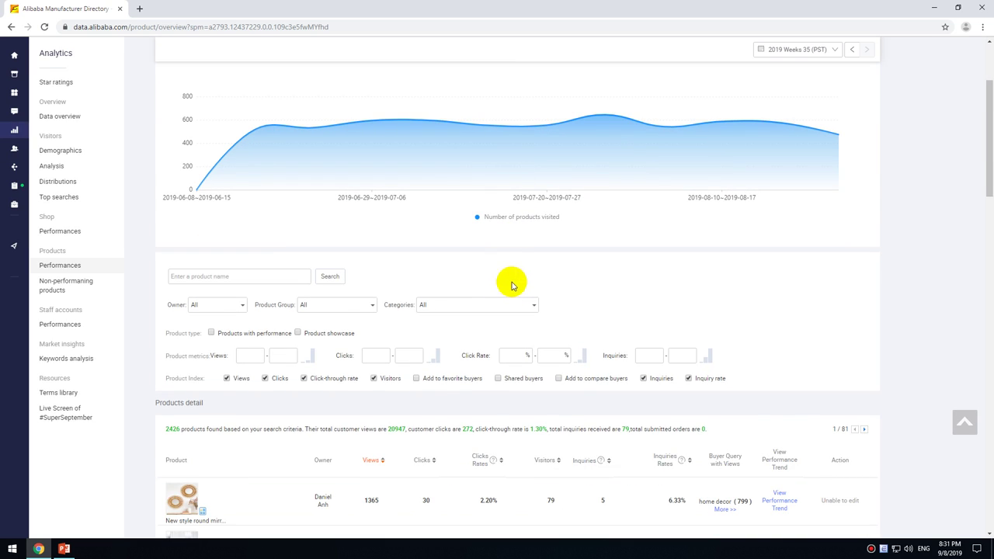
pyautogui.scroll(-2, 494, 261)
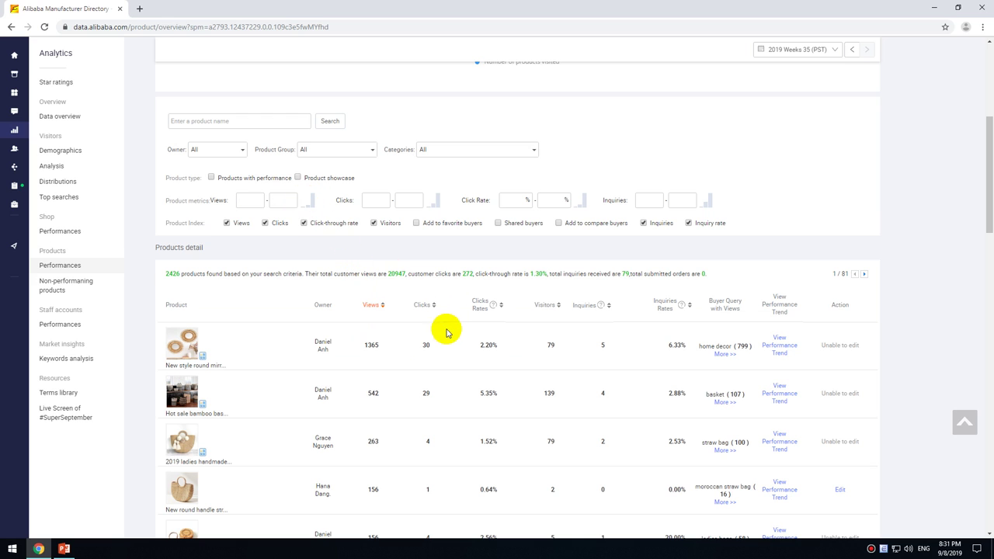
pyautogui.scroll(-3, 412, 288)
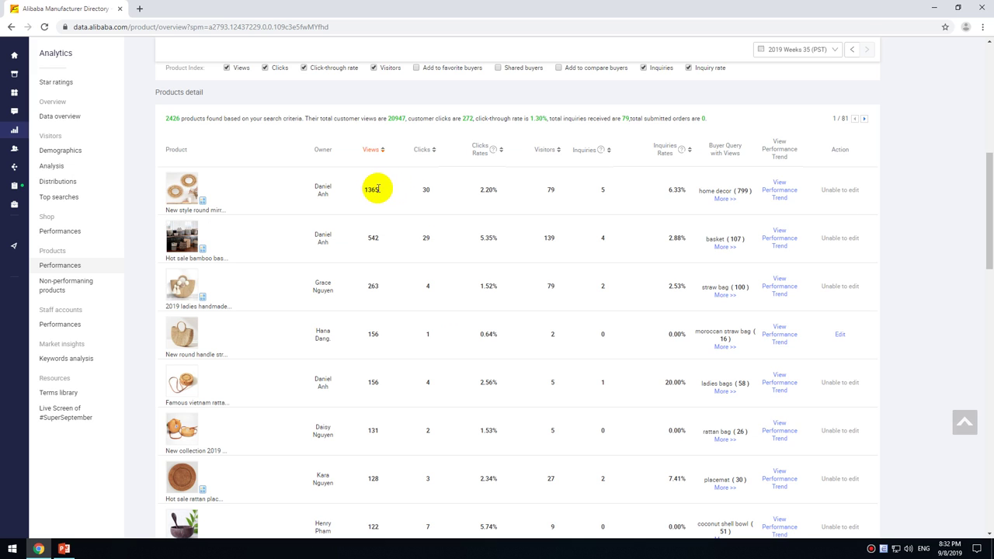
pyautogui.tripleClick(317, 189)
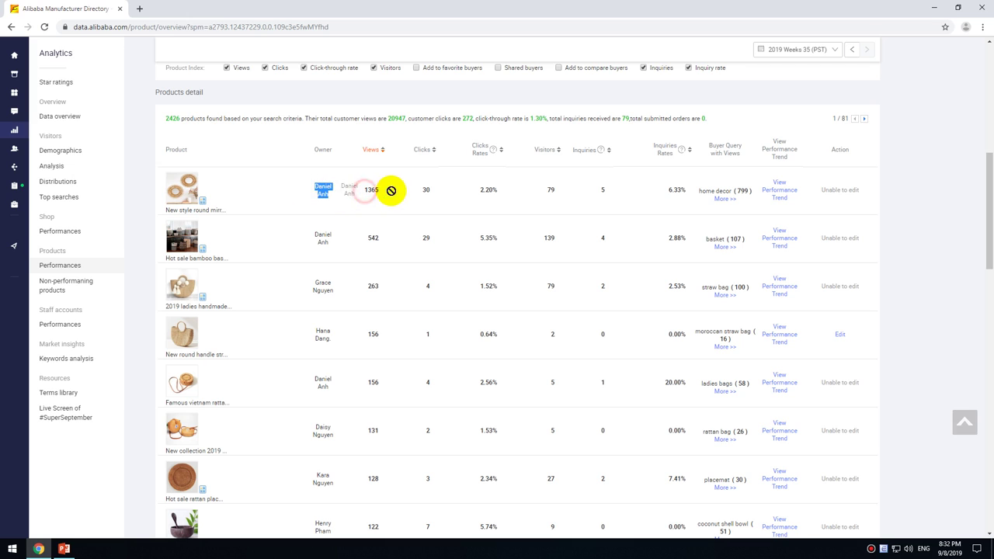
pyautogui.doubleClick(423, 190)
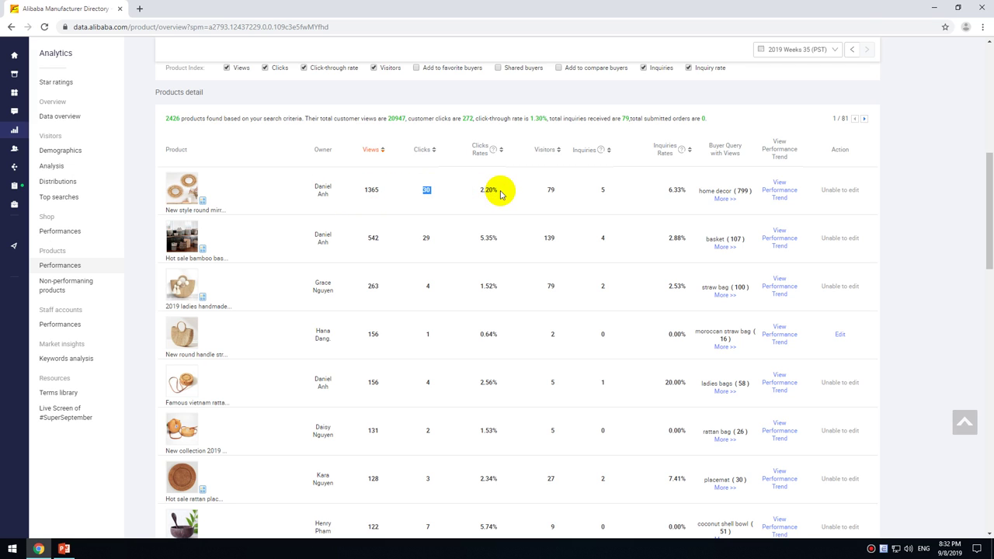
pyautogui.click(500, 190)
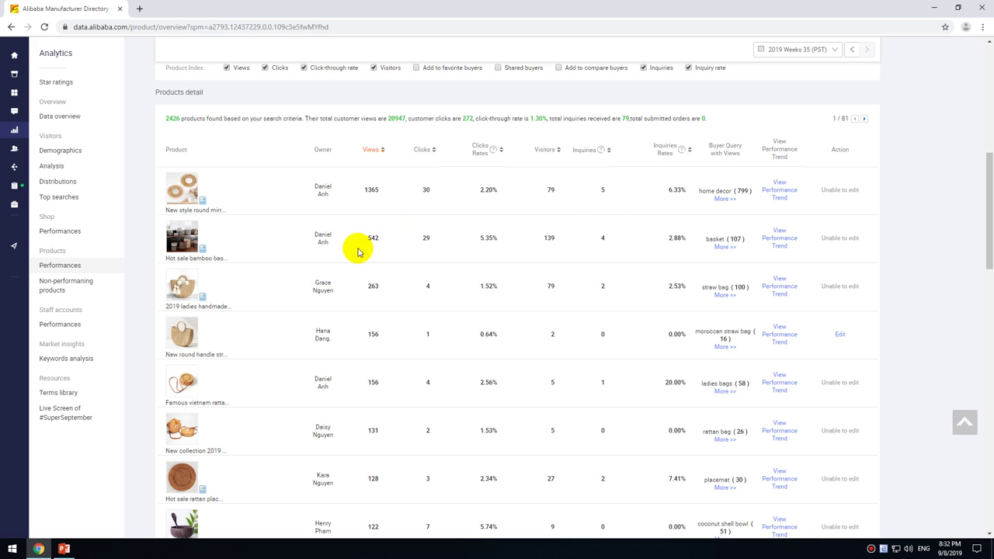
pyautogui.moveTo(148, 168); pyautogui.dragTo(236, 197)
pyautogui.click(261, 192)
pyautogui.moveTo(317, 189); pyautogui.dragTo(337, 195)
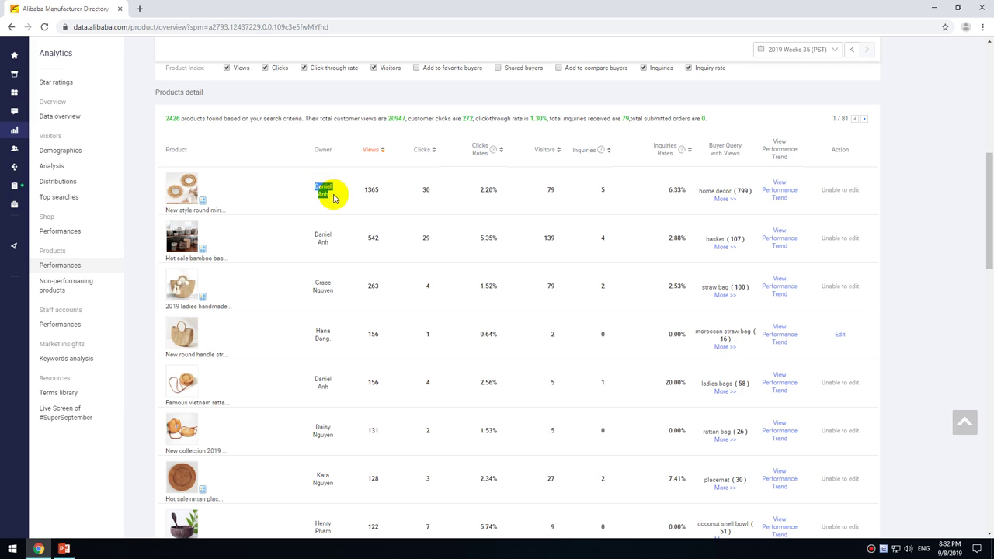
pyautogui.click(381, 192)
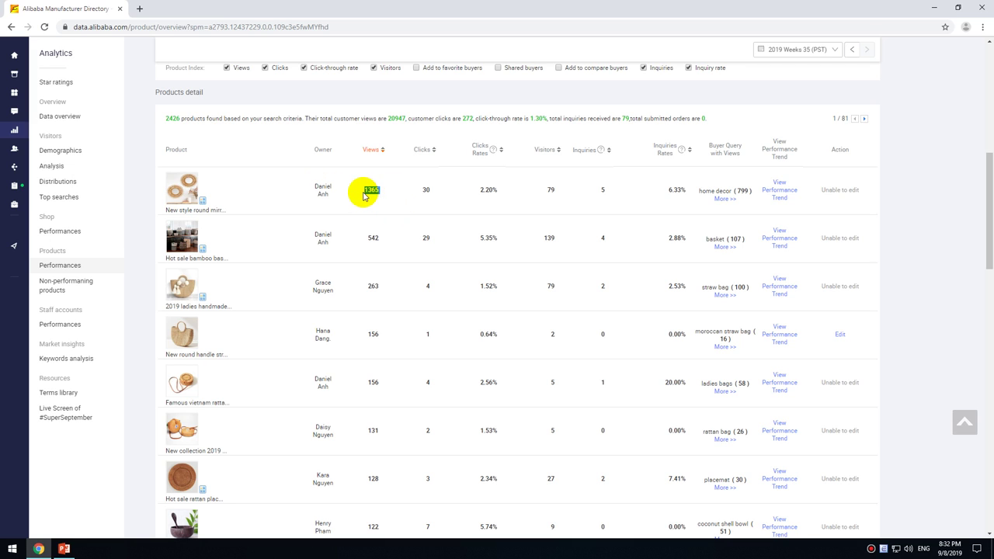
pyautogui.click(429, 191)
pyautogui.click(500, 196)
pyautogui.moveTo(500, 196); pyautogui.dragTo(470, 194)
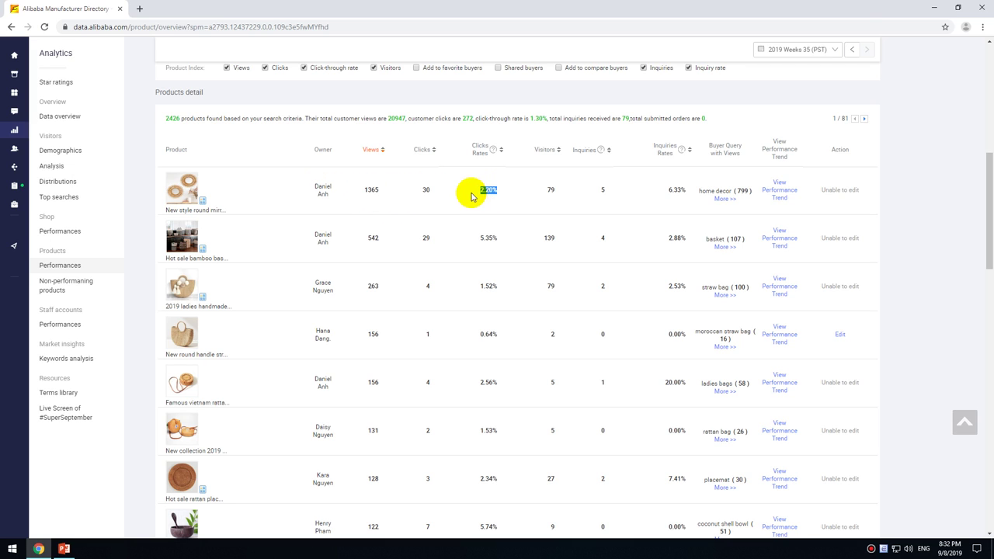
pyautogui.click(474, 238)
pyautogui.scroll(-3, 462, 242)
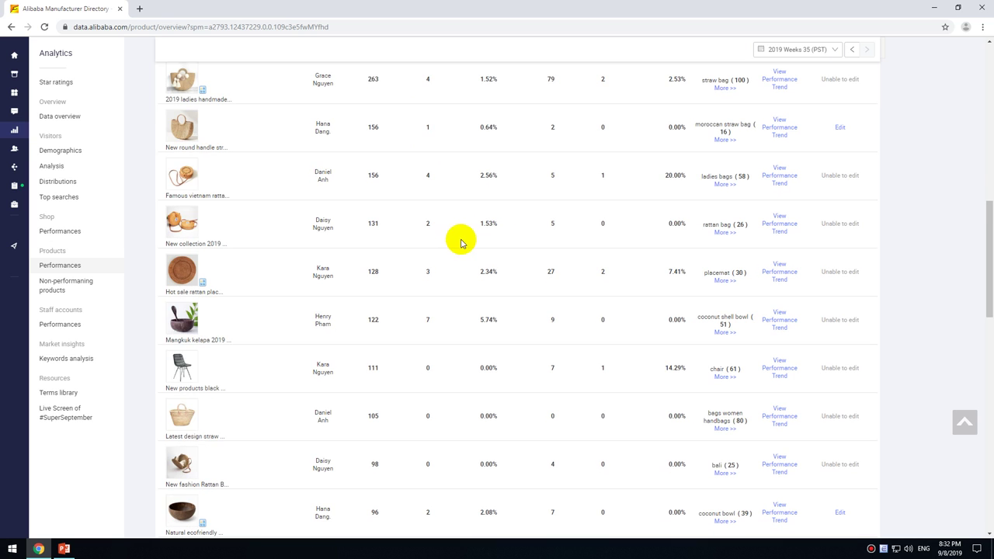
pyautogui.scroll(3, 446, 247)
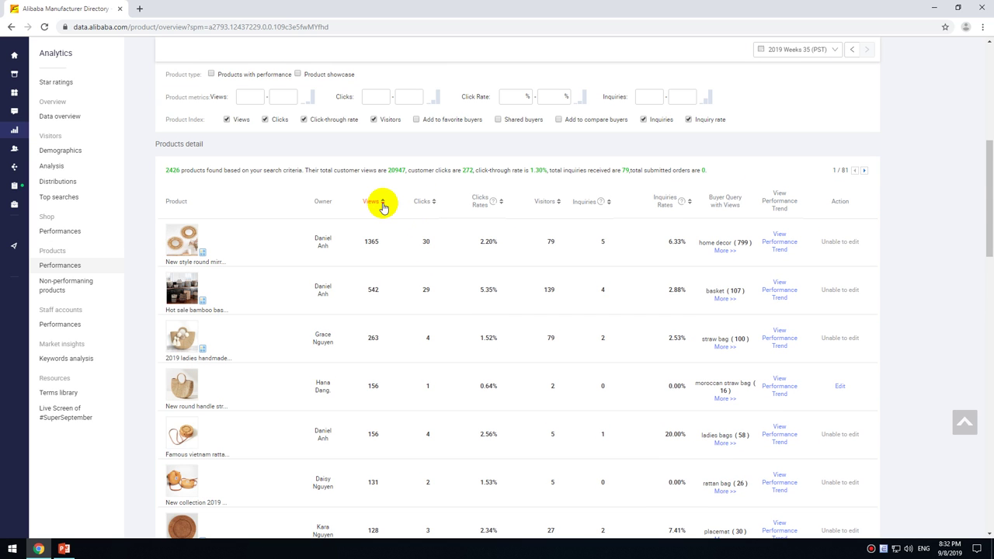
# - Sort the products table by Clicks, highest first; adding 'Add to compare buyers' fails at the six-index limit
pyautogui.click(433, 204)
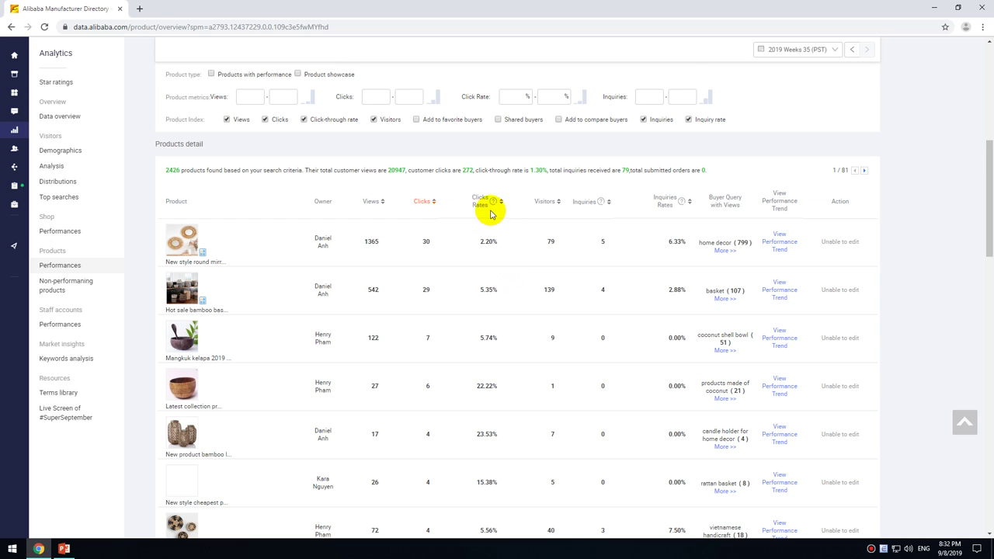
pyautogui.scroll(1, 466, 225)
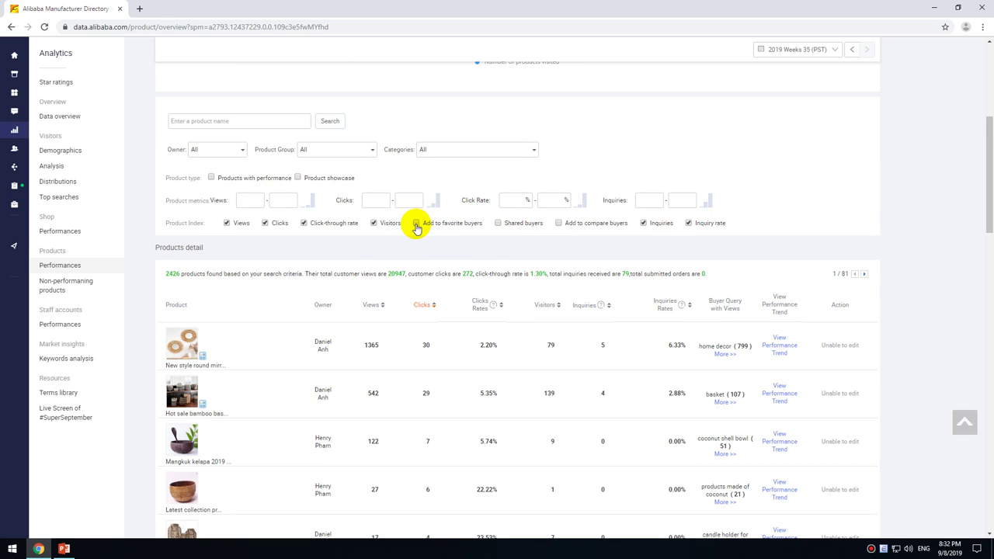
pyautogui.click(559, 224)
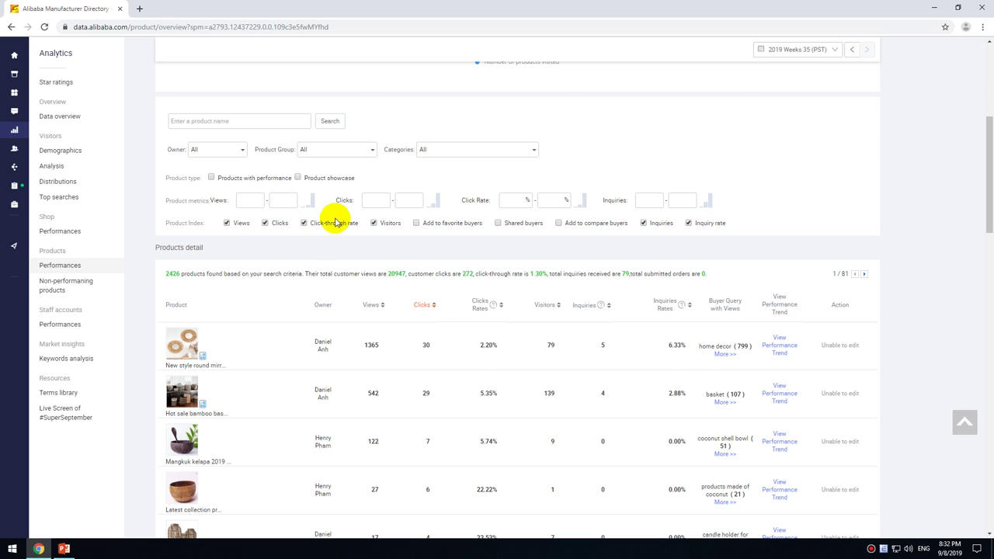
pyautogui.scroll(1, 318, 223)
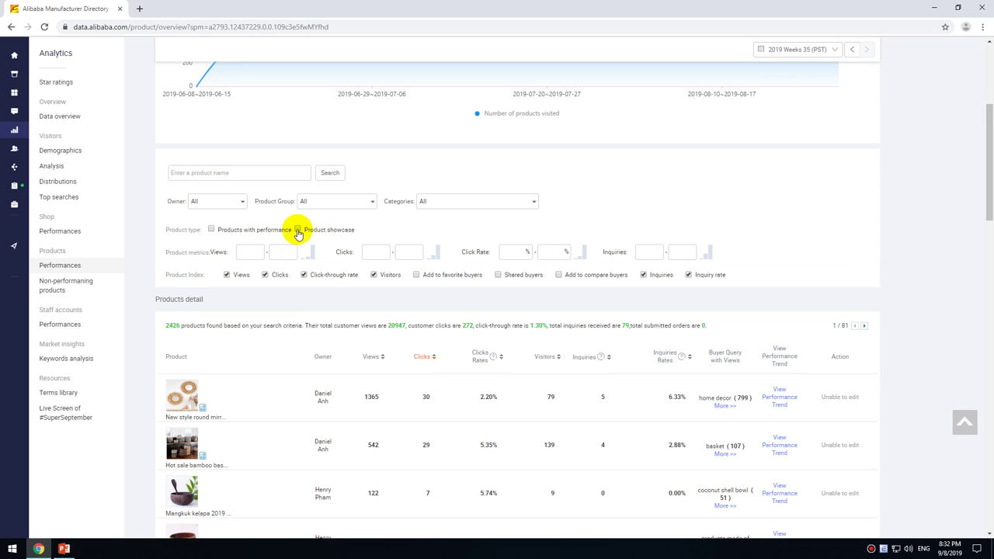
# - Filter the table to Product showcase items and check the placemat's 'Unable to edit' owner message
pyautogui.click(299, 231)
pyautogui.scroll(-3, 326, 334)
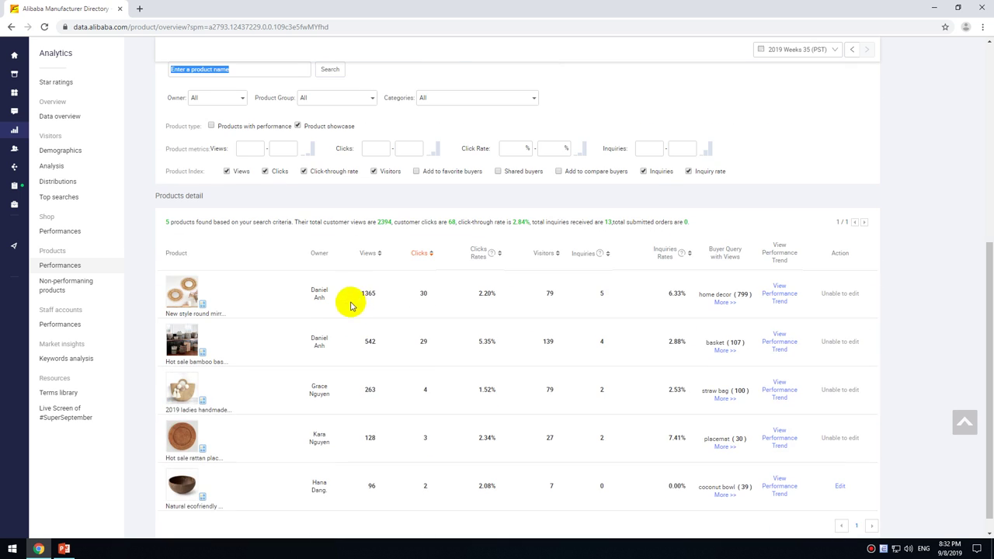
pyautogui.scroll(-1, 337, 233)
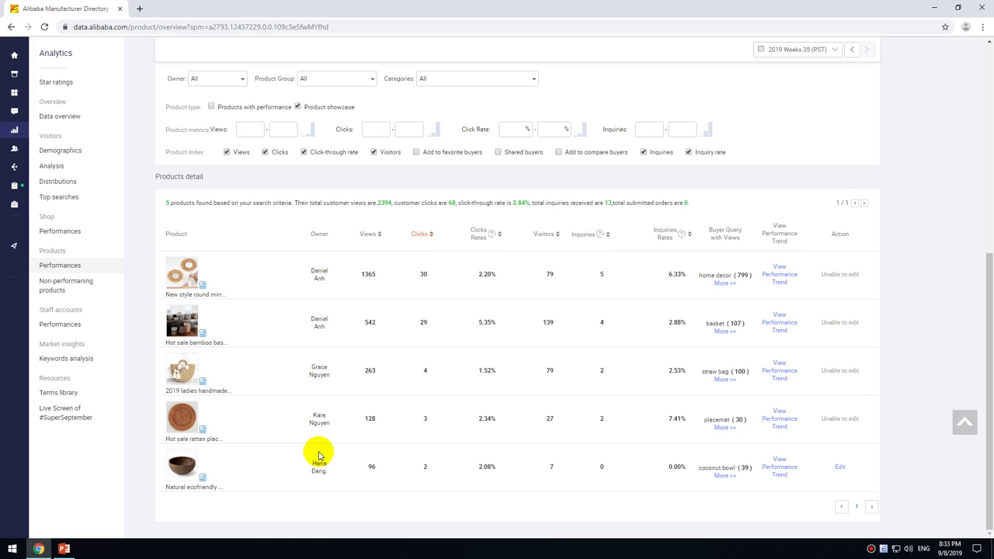
pyautogui.moveTo(832, 371)
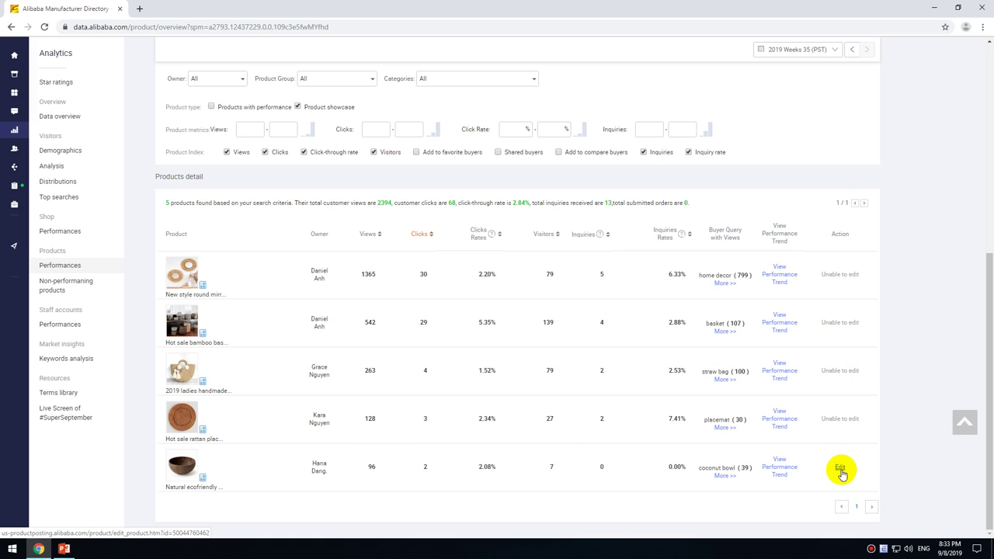
pyautogui.click(826, 419)
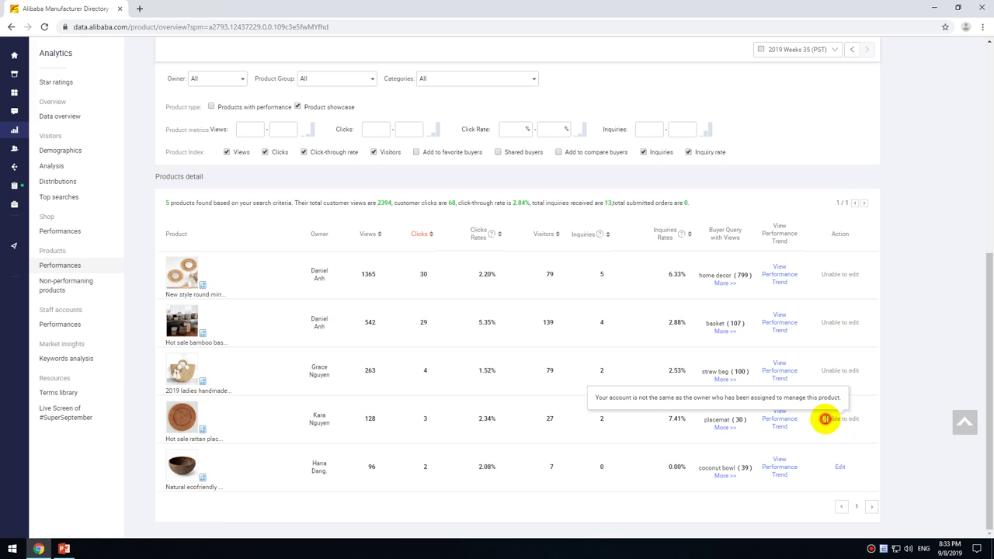
pyautogui.moveTo(829, 419)
pyautogui.mouseDown()
pyautogui.moveTo(860, 438)
pyautogui.moveTo(825, 422)
pyautogui.mouseUp()
pyautogui.click(828, 441)
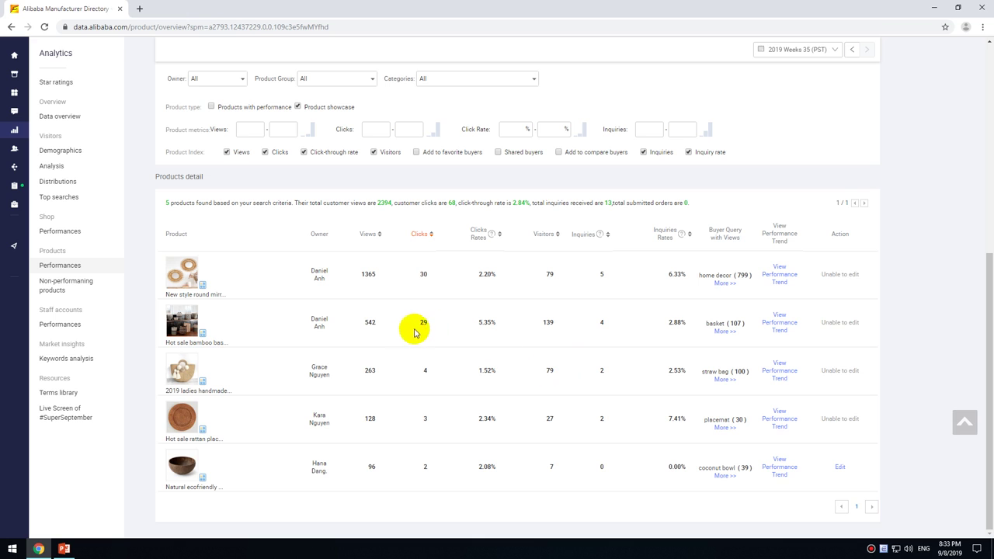
# - Return to the top, highlighting the Performances heading and the 2394 total views figure
pyautogui.scroll(1, 396, 332)
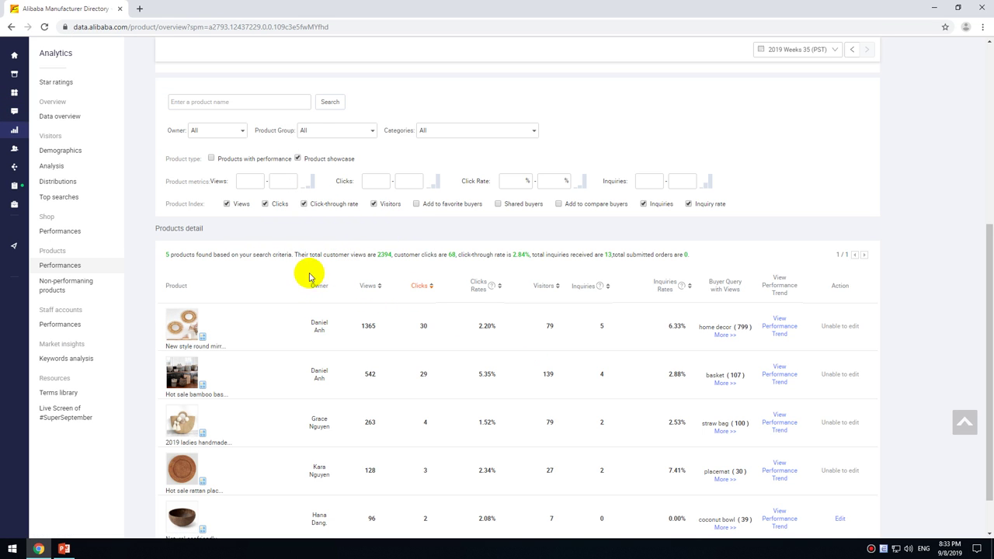
pyautogui.scroll(1, 266, 191)
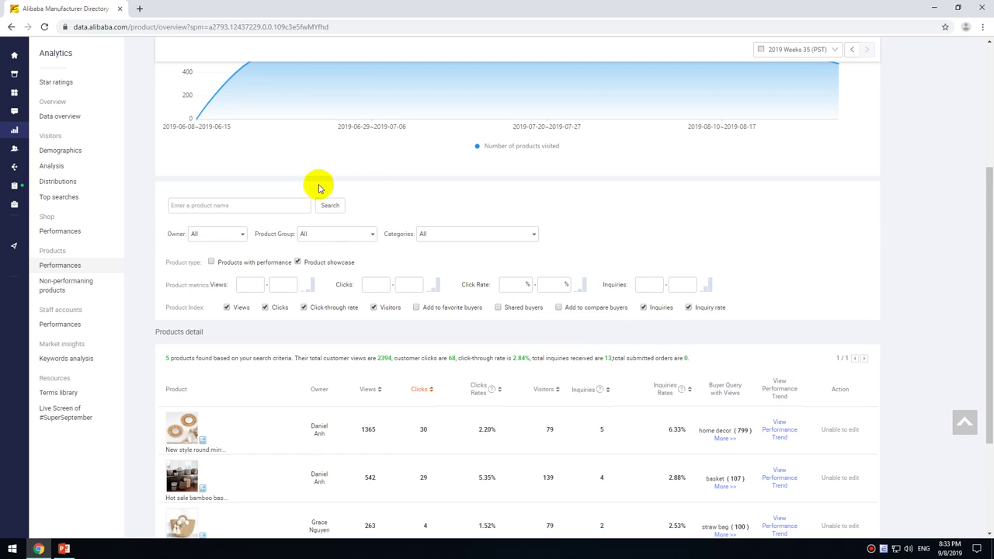
pyautogui.scroll(1, 306, 232)
pyautogui.scroll(1, 329, 222)
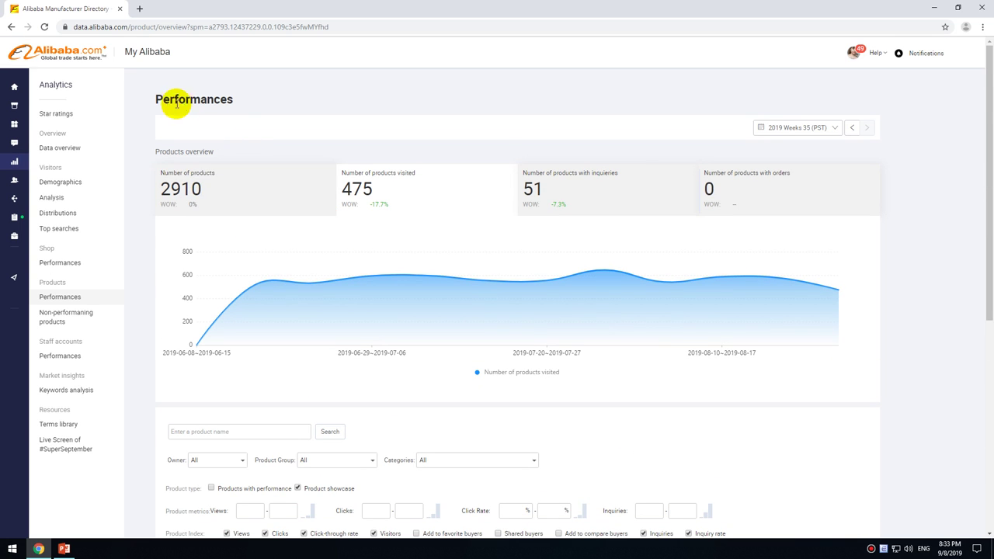
pyautogui.moveTo(160, 99); pyautogui.dragTo(228, 98)
pyautogui.click(344, 410)
pyautogui.scroll(-3, 393, 382)
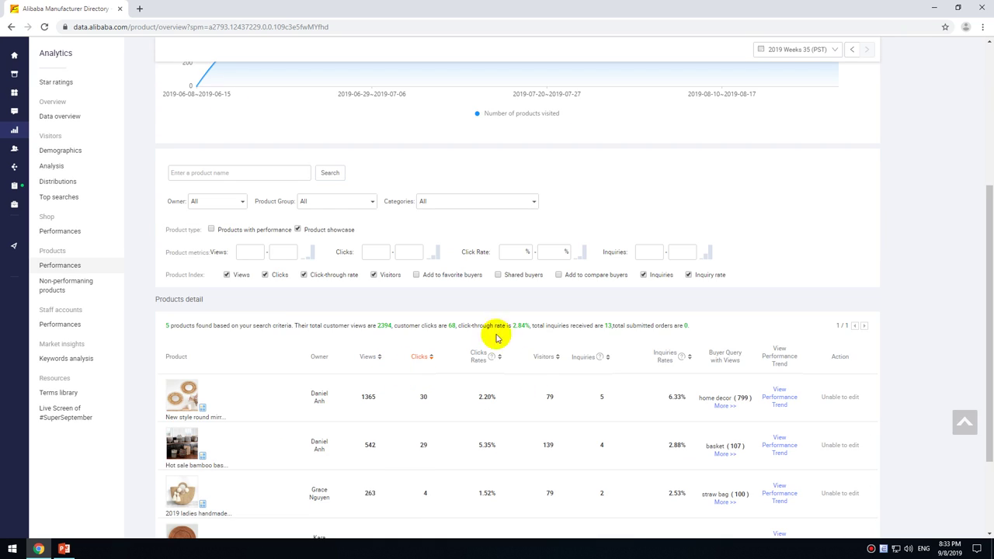
pyautogui.moveTo(374, 326); pyautogui.dragTo(398, 323)
pyautogui.click(437, 325)
pyautogui.scroll(1, 439, 324)
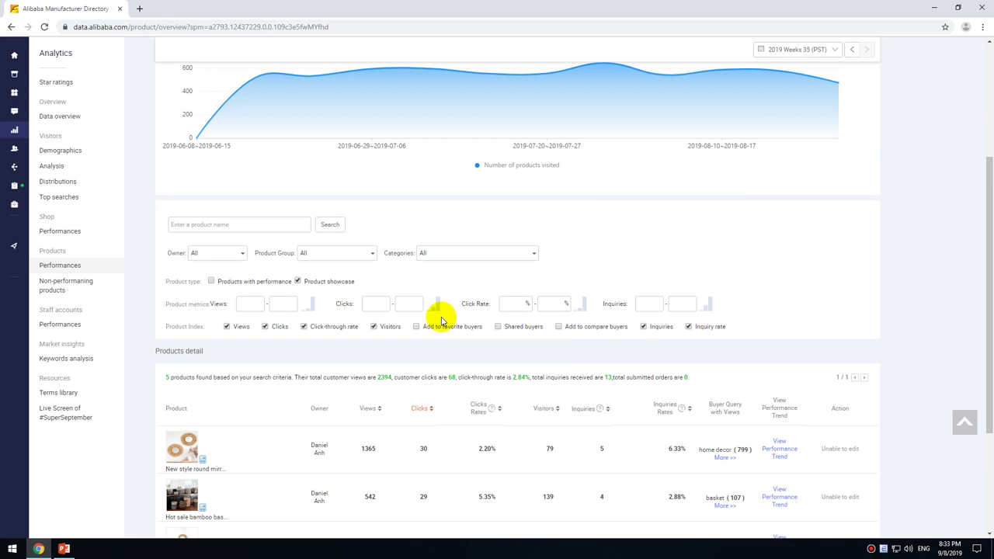
pyautogui.scroll(3, 533, 368)
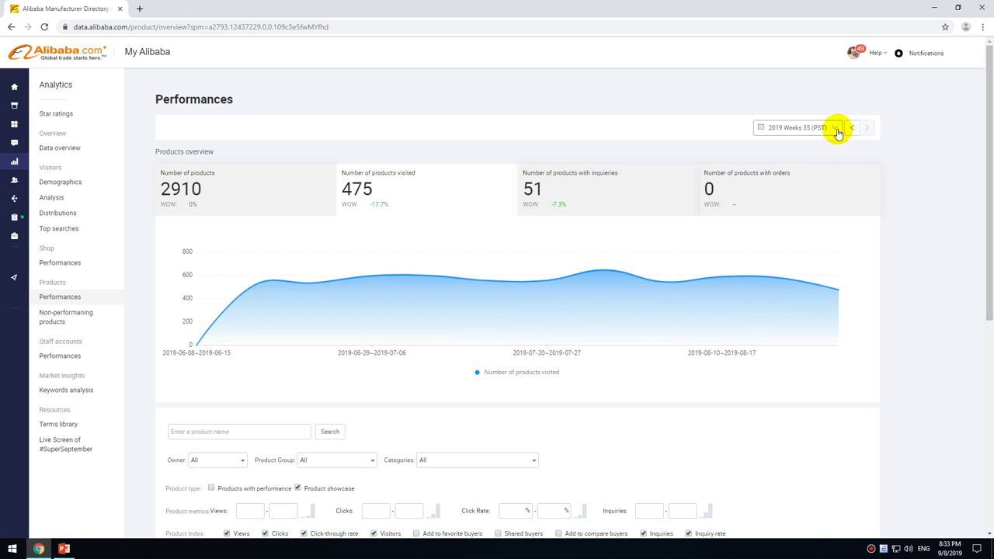
# - Set the Performances report period to the month 2019-08 and bring the Products detail table into view
pyautogui.click(839, 129)
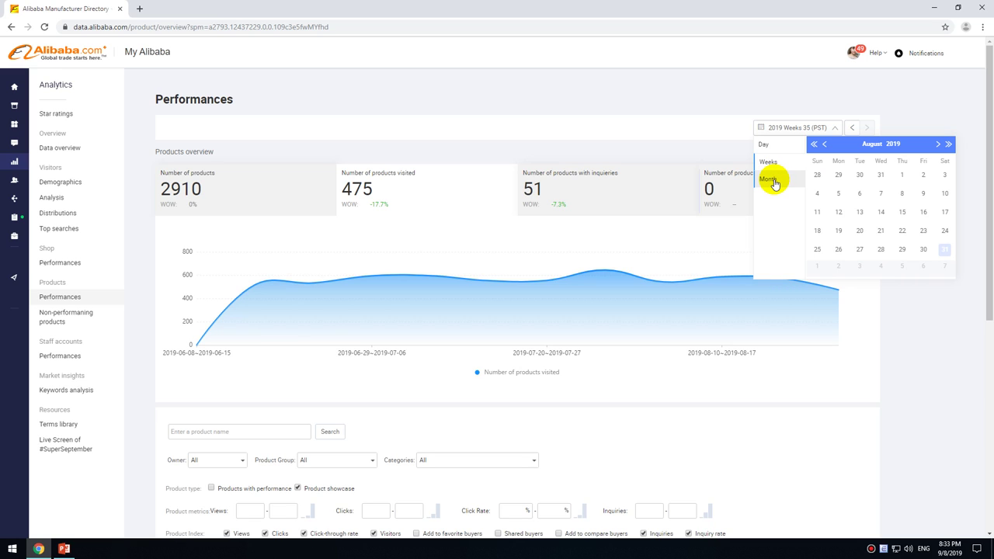
pyautogui.click(770, 179)
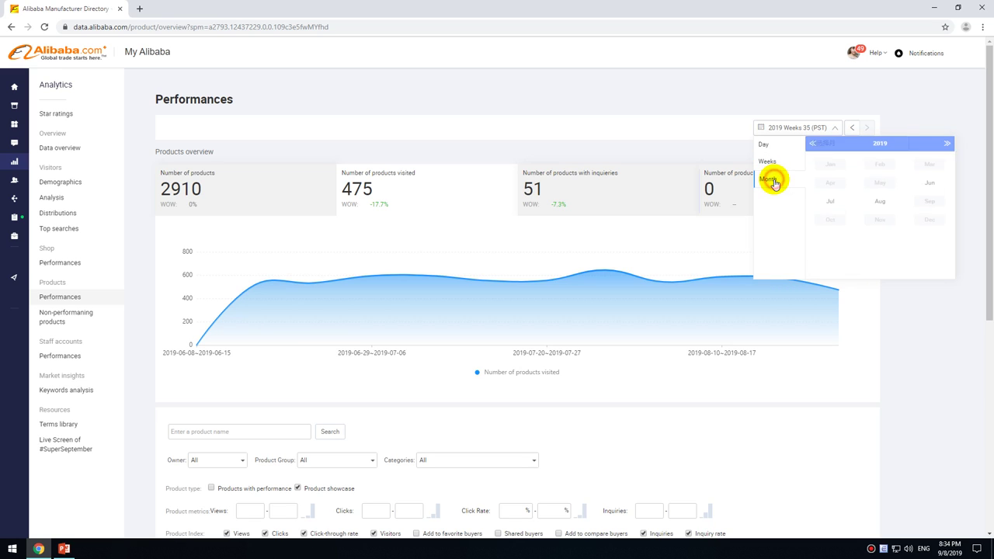
pyautogui.click(878, 214)
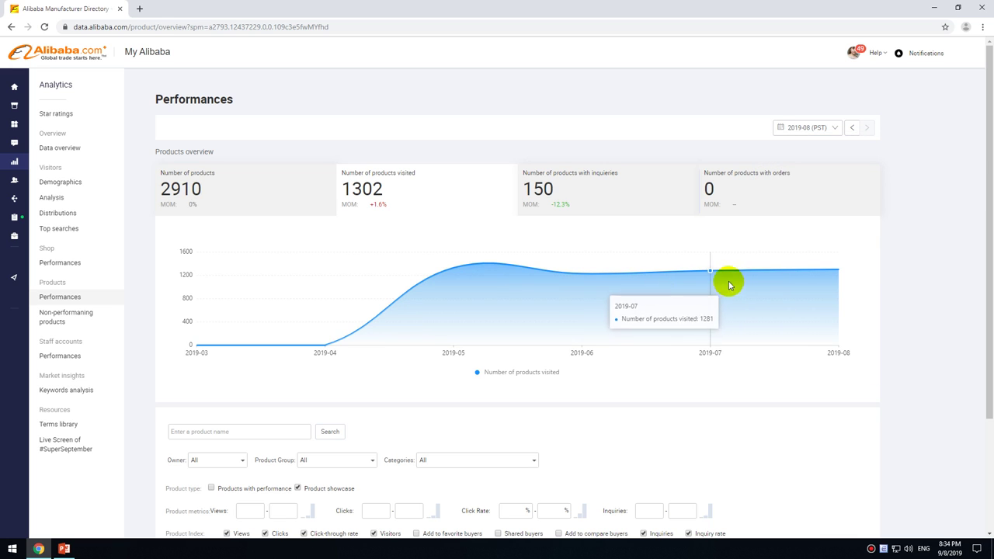
pyautogui.click(826, 129)
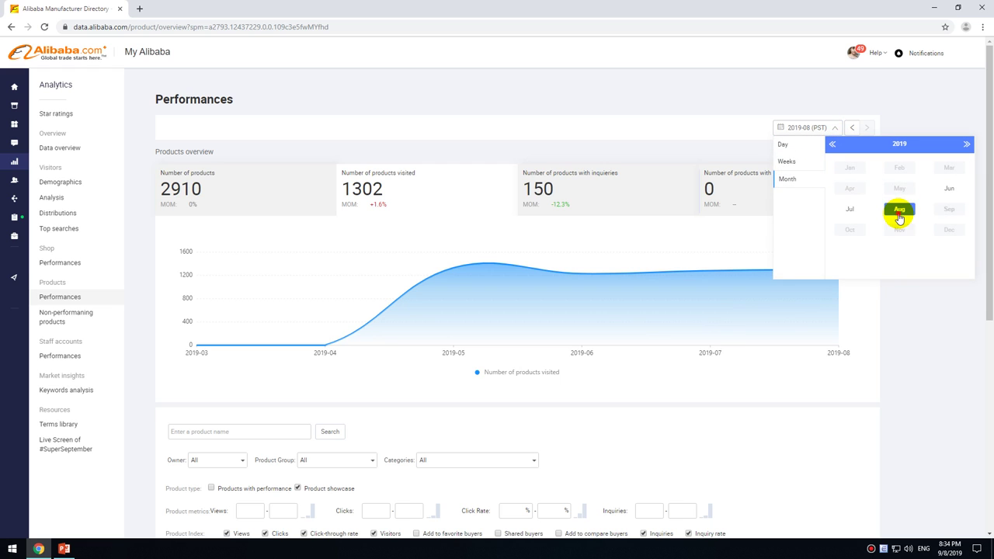
pyautogui.scroll(-3, 613, 304)
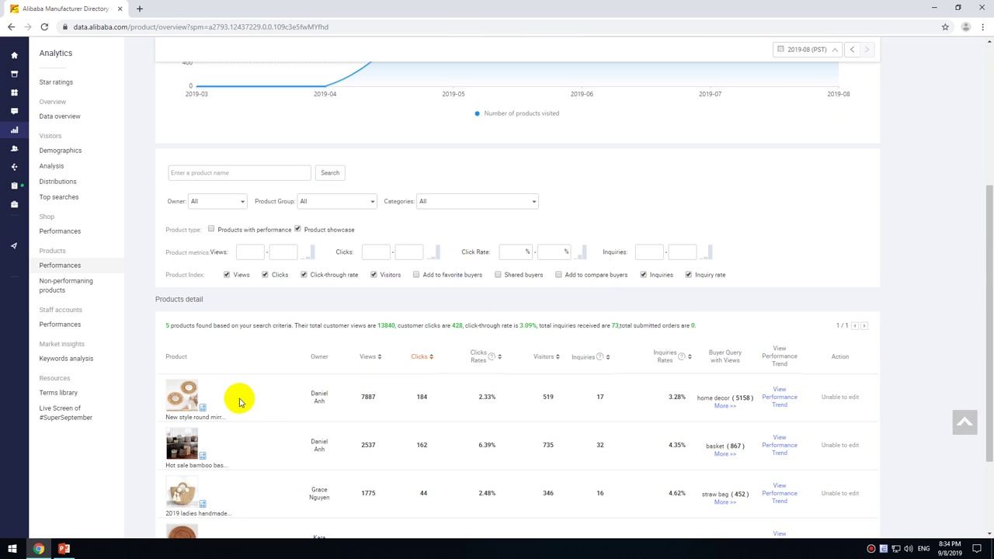
pyautogui.doubleClick(366, 397)
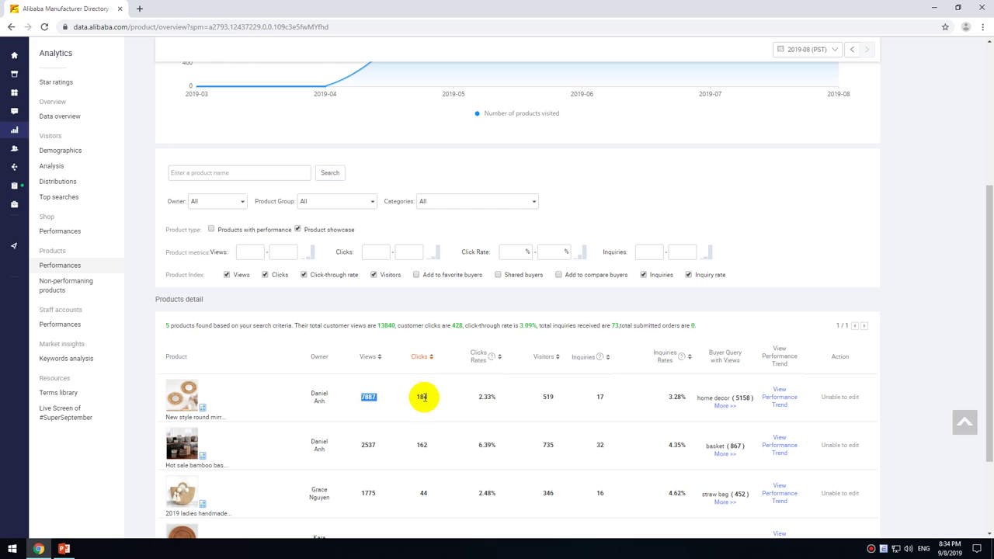
pyautogui.click(254, 416)
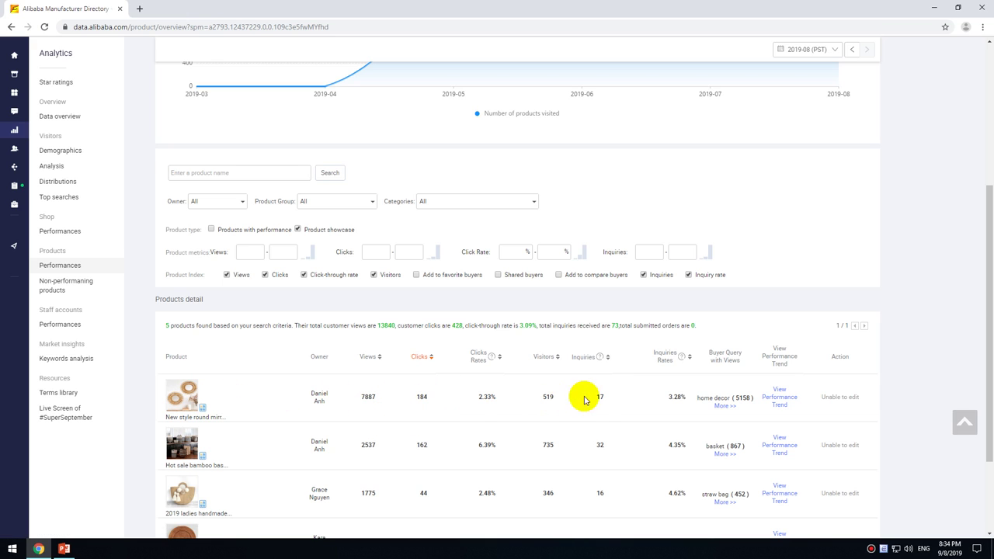
pyautogui.scroll(-2, 613, 388)
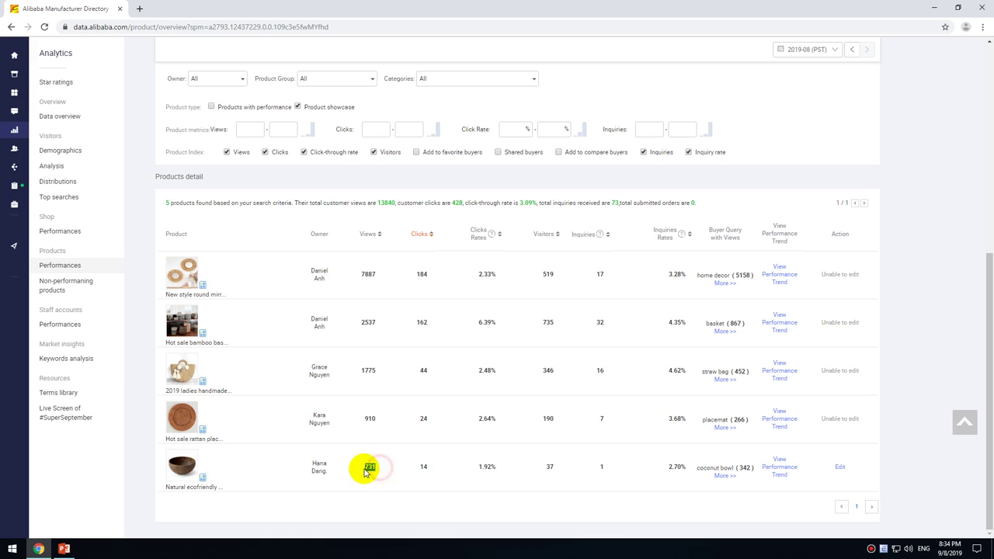
pyautogui.doubleClick(424, 467)
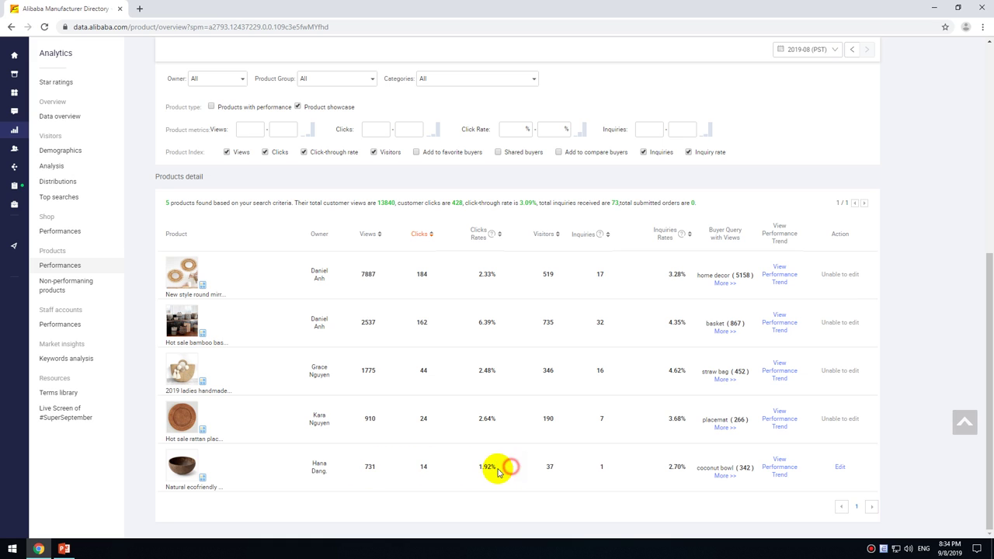
pyautogui.doubleClick(551, 468)
pyautogui.doubleClick(618, 474)
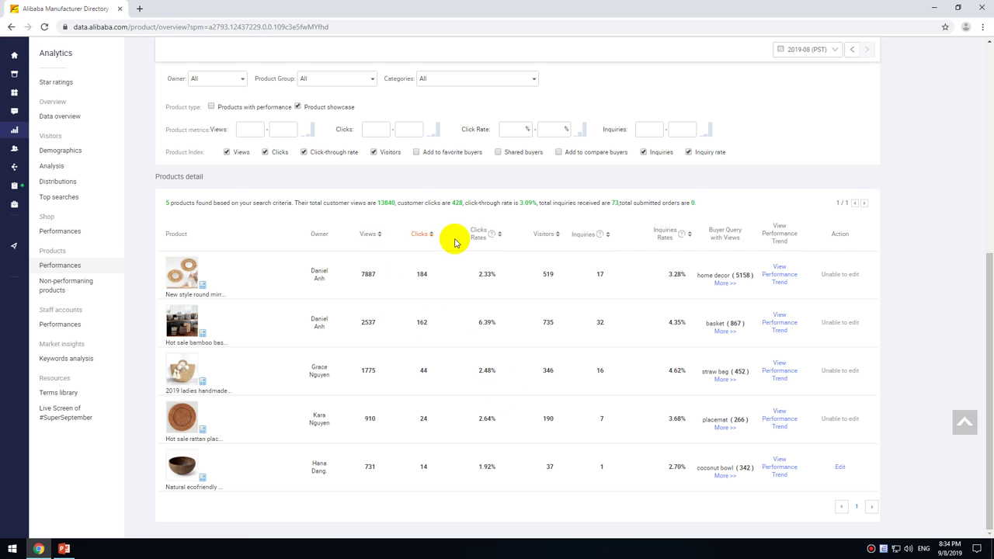
pyautogui.scroll(3, 456, 243)
pyautogui.scroll(2, 386, 303)
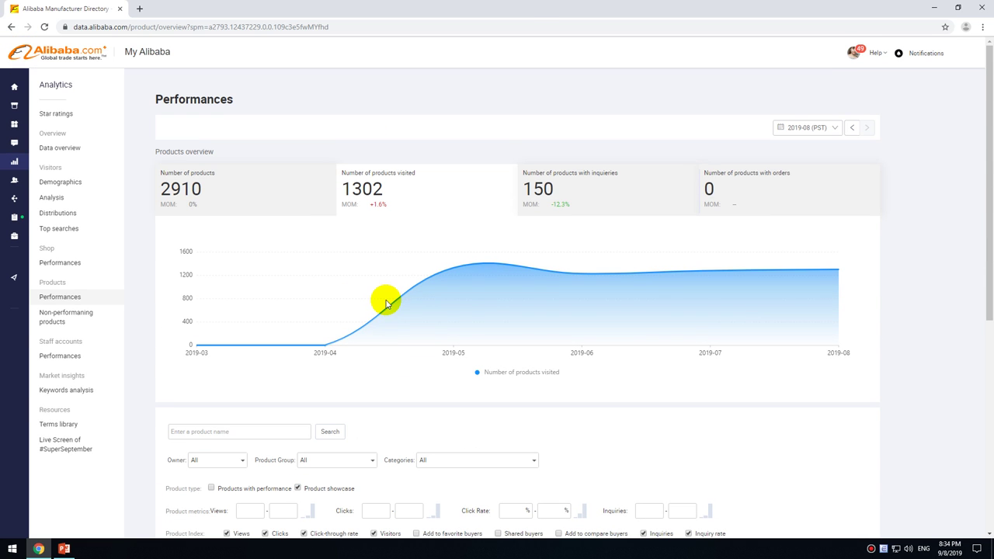
# - Open Non-performing products and search with the 365 days and above period
pyautogui.click(73, 320)
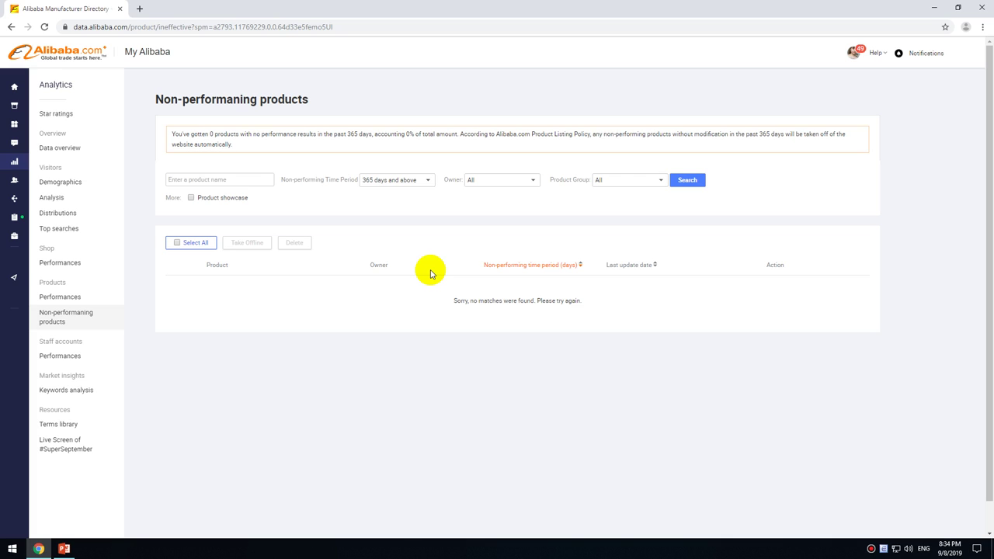
pyautogui.click(391, 186)
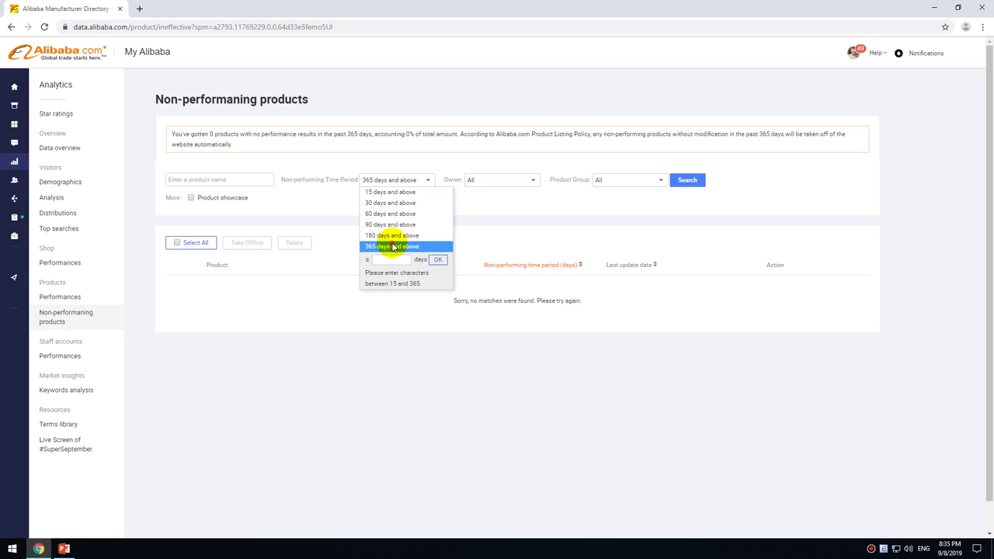
pyautogui.click(392, 247)
pyautogui.click(684, 183)
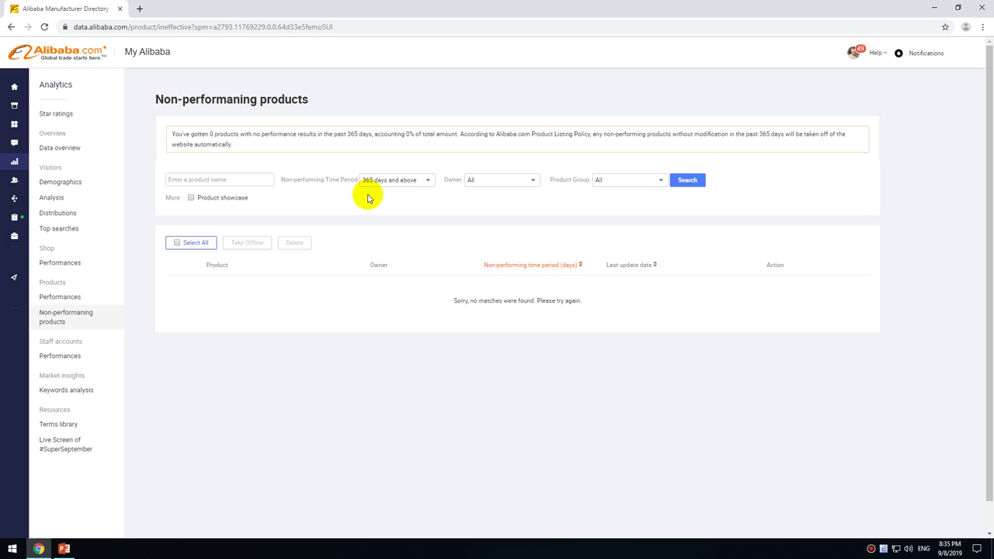
# - Change the non-performing time period to 30 days and above and search again
pyautogui.click(377, 185)
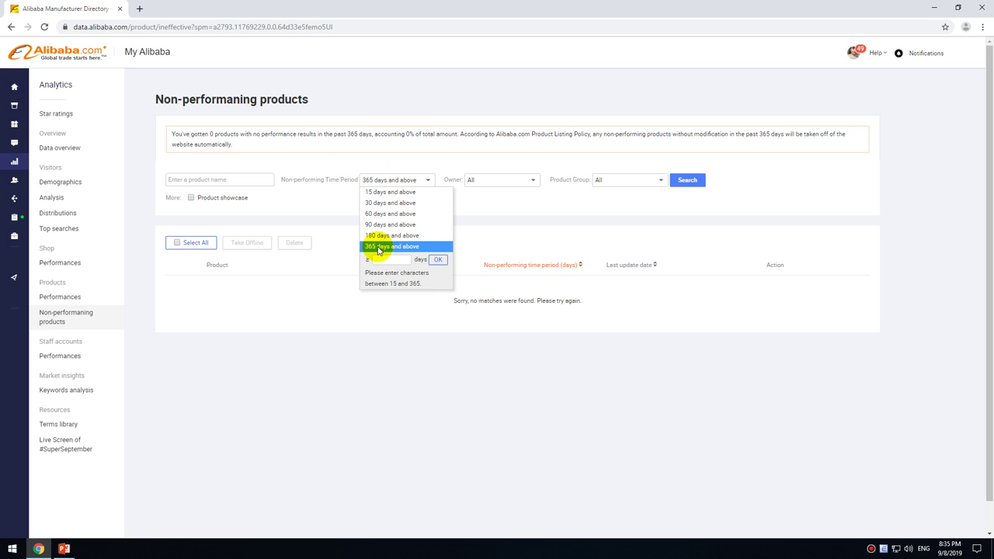
pyautogui.click(487, 221)
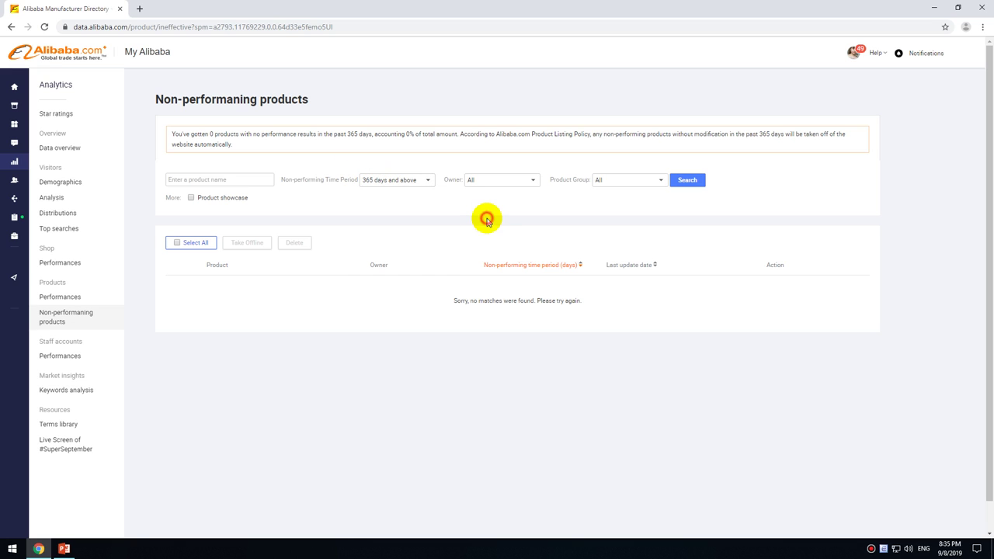
pyautogui.click(388, 181)
pyautogui.click(387, 180)
pyautogui.click(428, 212)
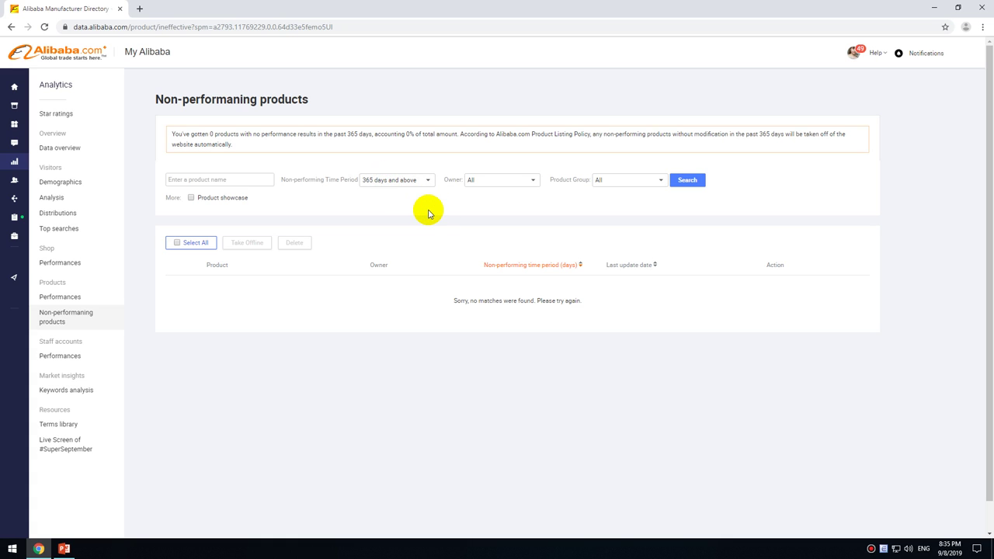
pyautogui.click(388, 180)
pyautogui.click(390, 181)
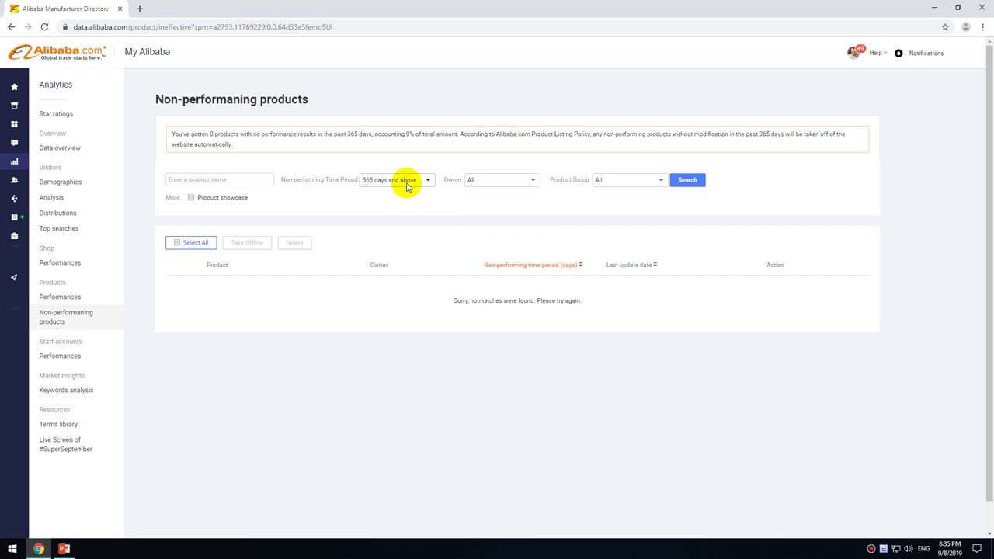
pyautogui.click(408, 187)
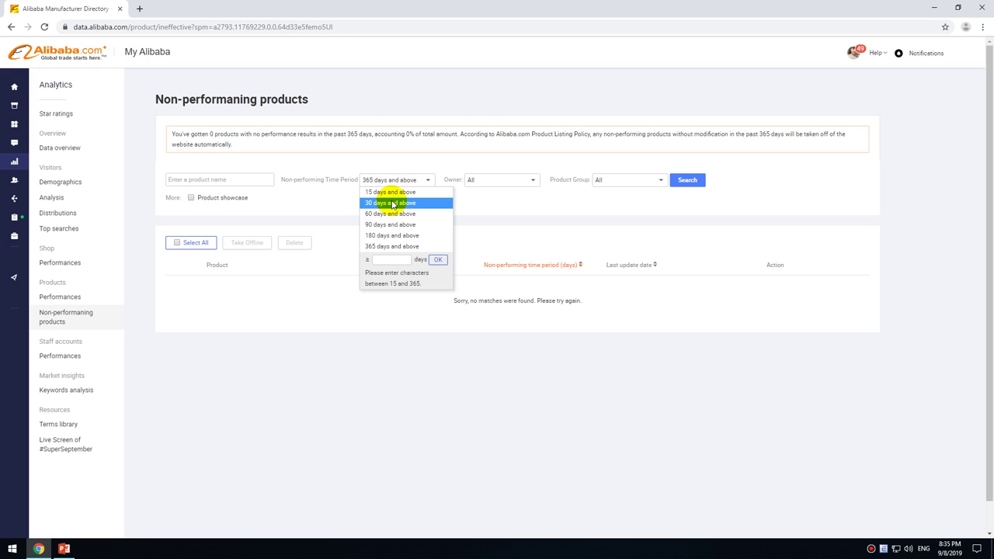
pyautogui.click(393, 203)
pyautogui.click(393, 180)
pyautogui.click(380, 204)
pyautogui.click(687, 180)
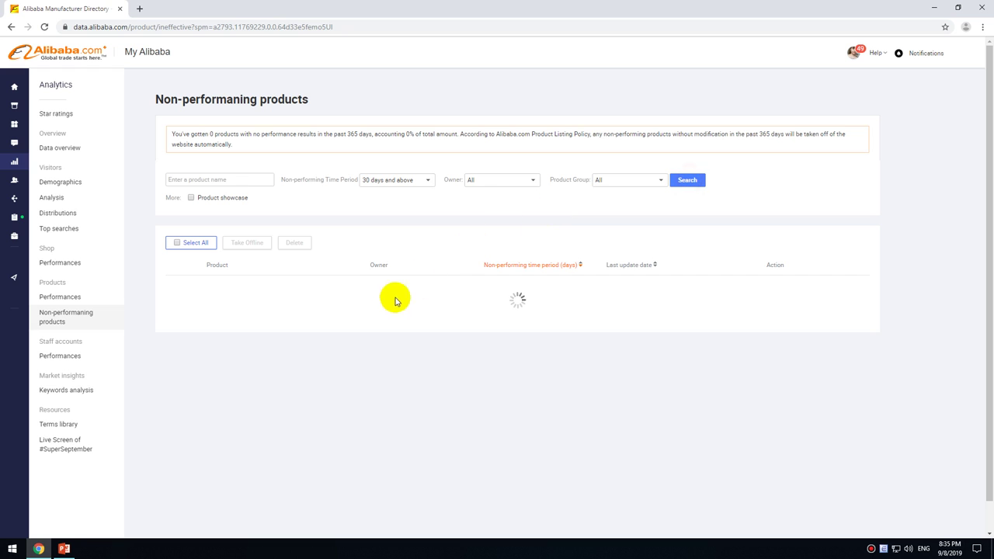
# - Review the 30-days-and-above results across 169 pages, keeping the period and highlighting the page title
pyautogui.scroll(-10, 412, 303)
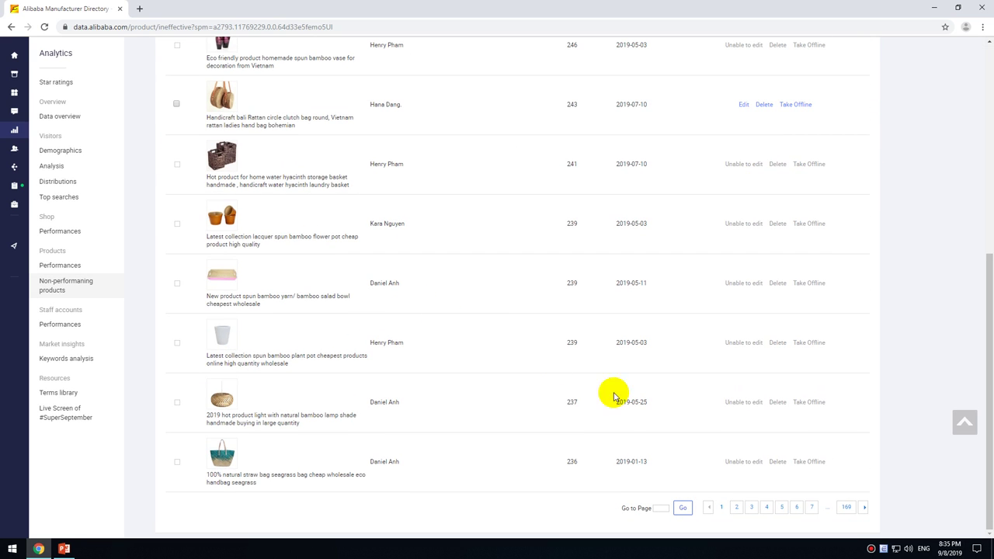
pyautogui.scroll(10, 515, 357)
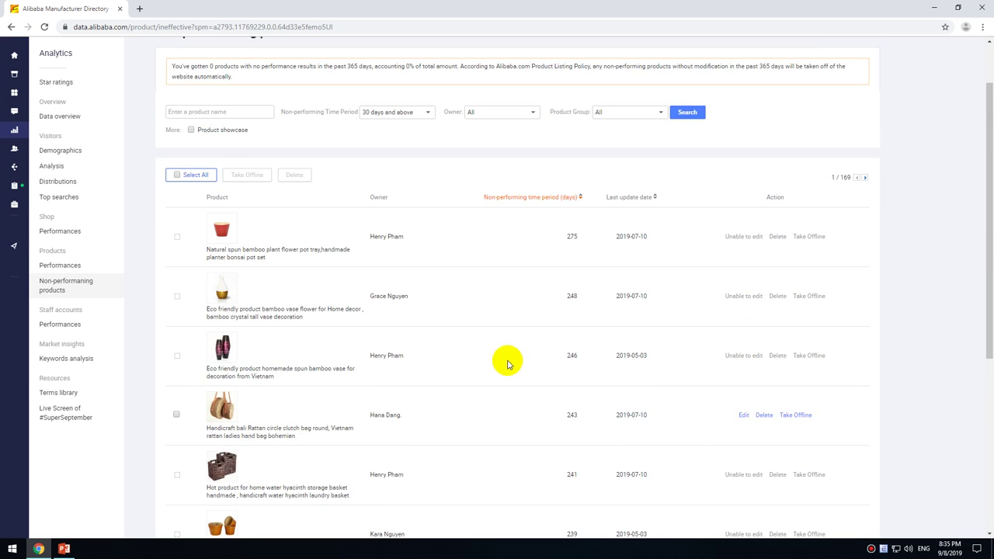
pyautogui.click(384, 184)
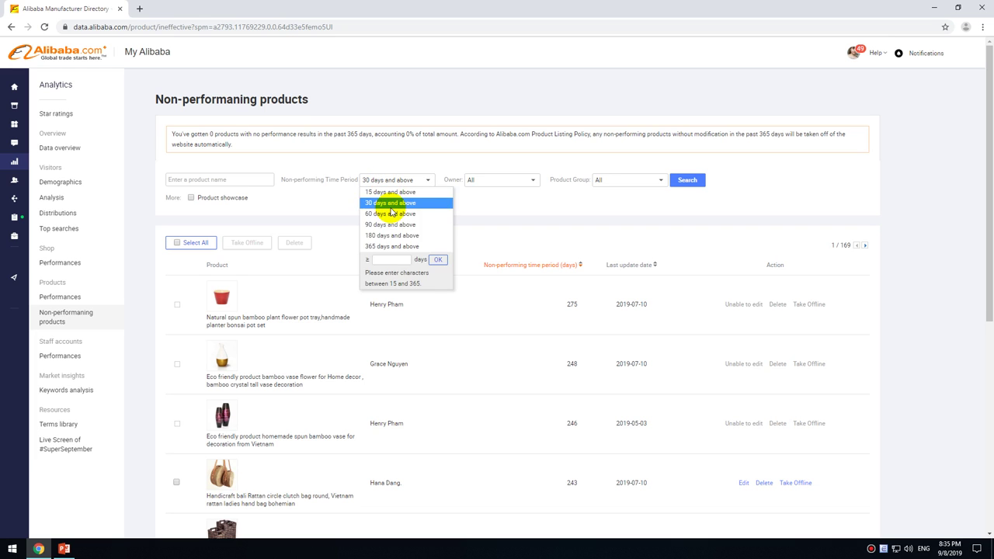
pyautogui.click(392, 204)
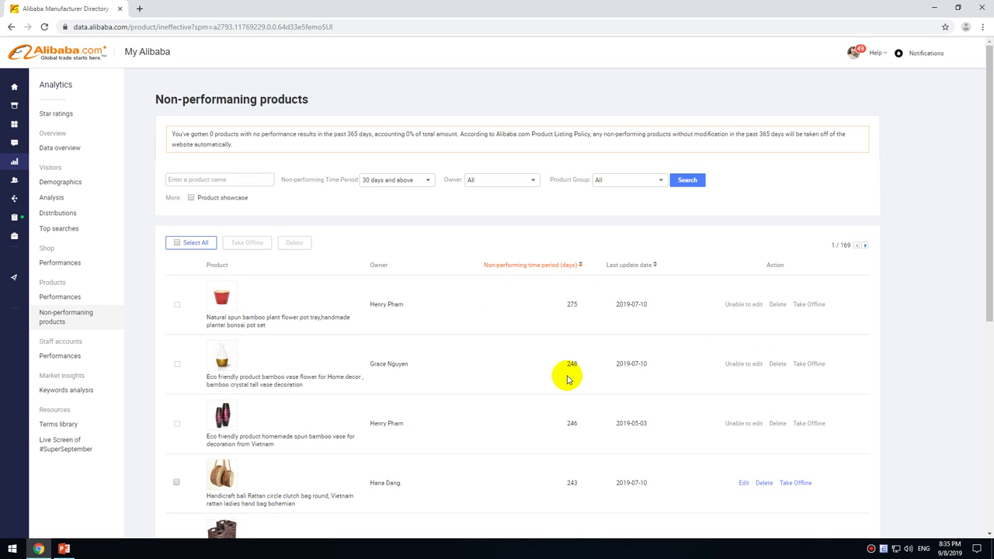
pyautogui.moveTo(163, 99); pyautogui.dragTo(336, 102)
pyautogui.click(572, 228)
pyautogui.scroll(-2, 627, 251)
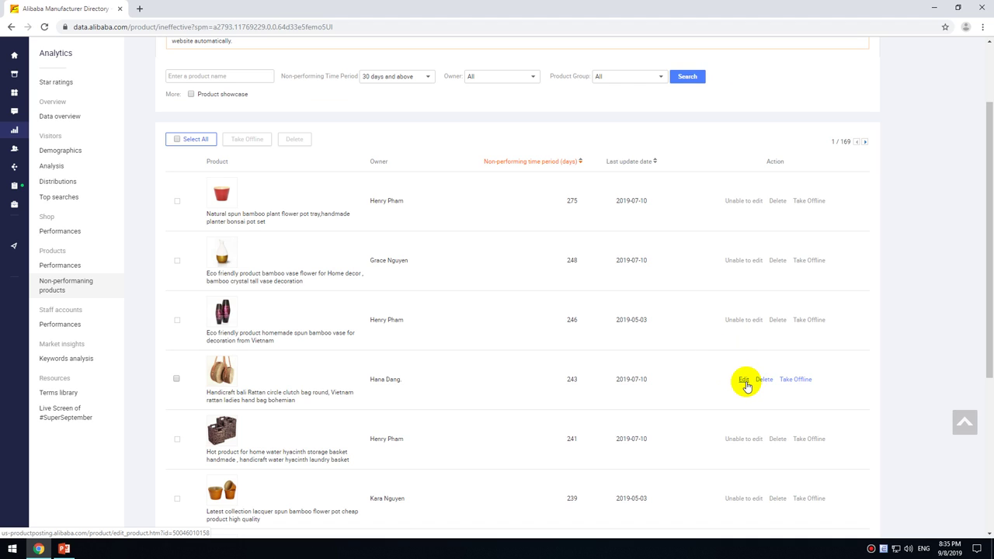
# - Edit the rattan circle clutch bag listing, review its photos and description, then close the page
pyautogui.click(743, 381)
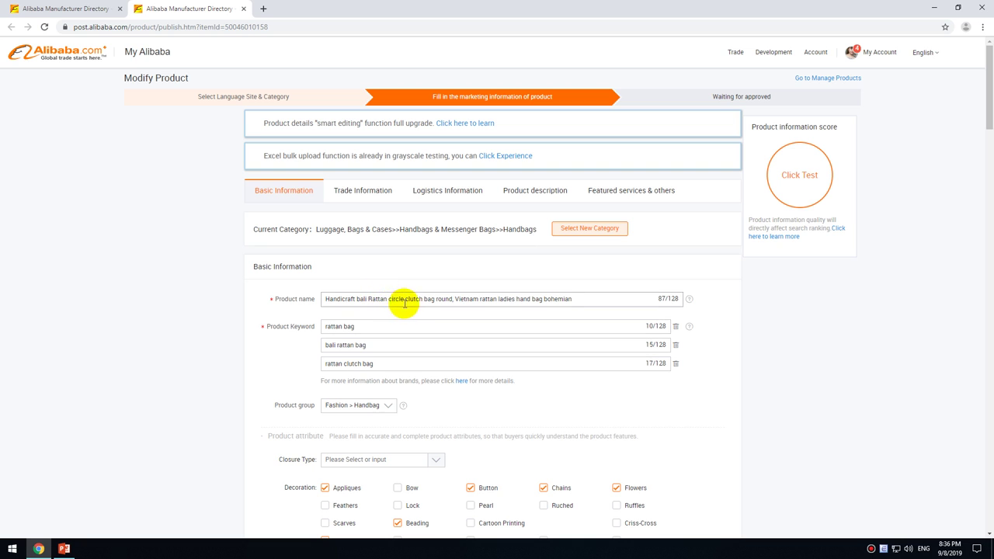
pyautogui.click(509, 190)
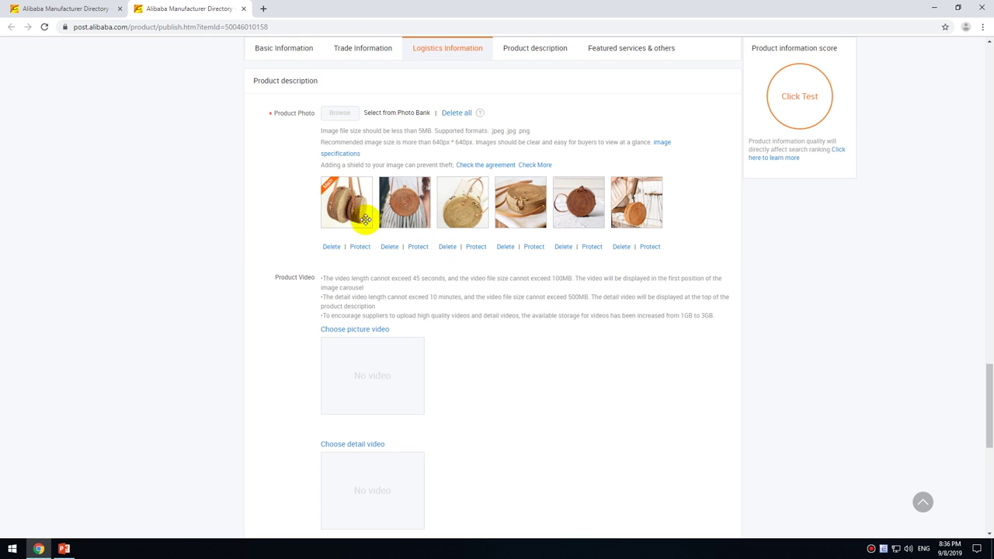
pyautogui.scroll(-4, 526, 297)
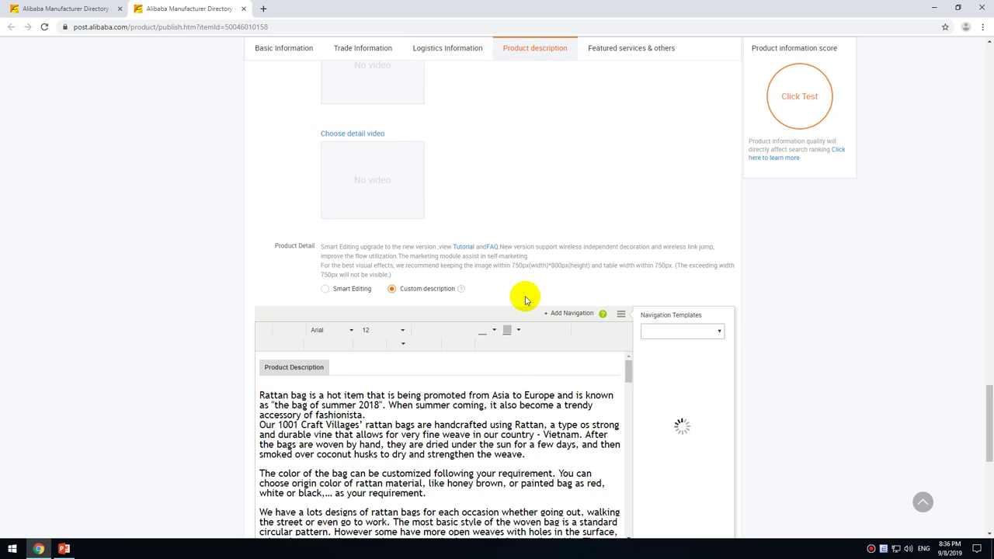
pyautogui.scroll(-6, 517, 389)
pyautogui.scroll(-10, 483, 421)
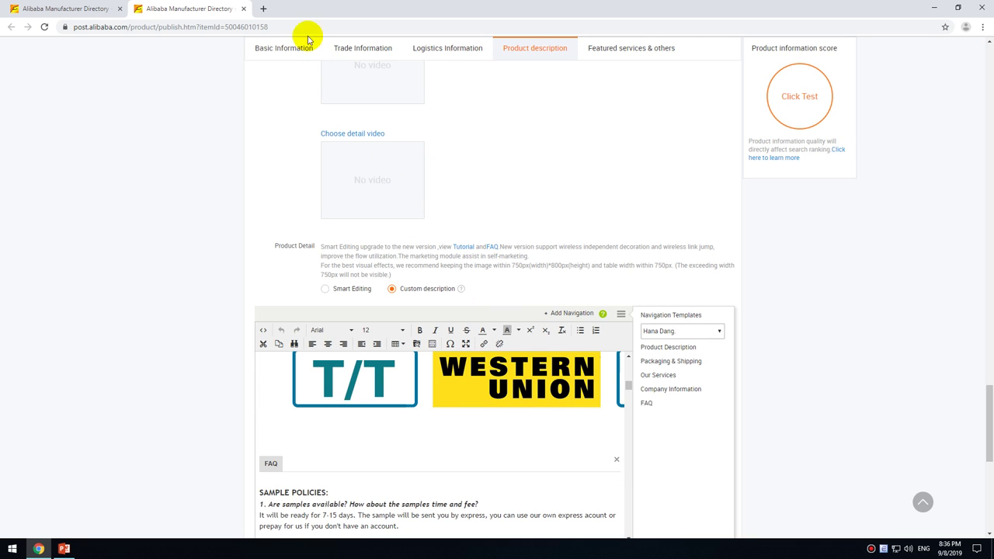
pyautogui.click(242, 10)
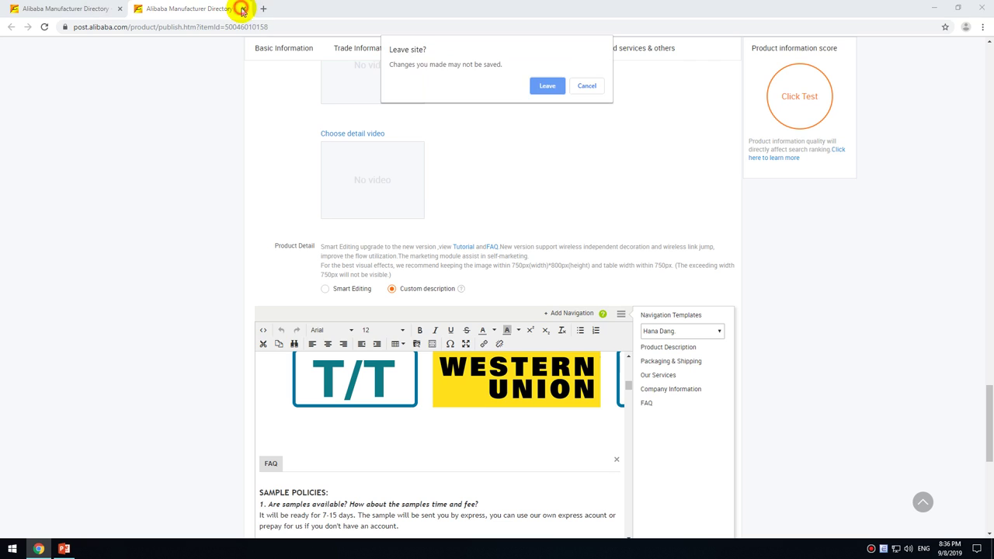
# - Leave without saving and switch to the Alibaba Operation Management presentation
pyautogui.click(534, 84)
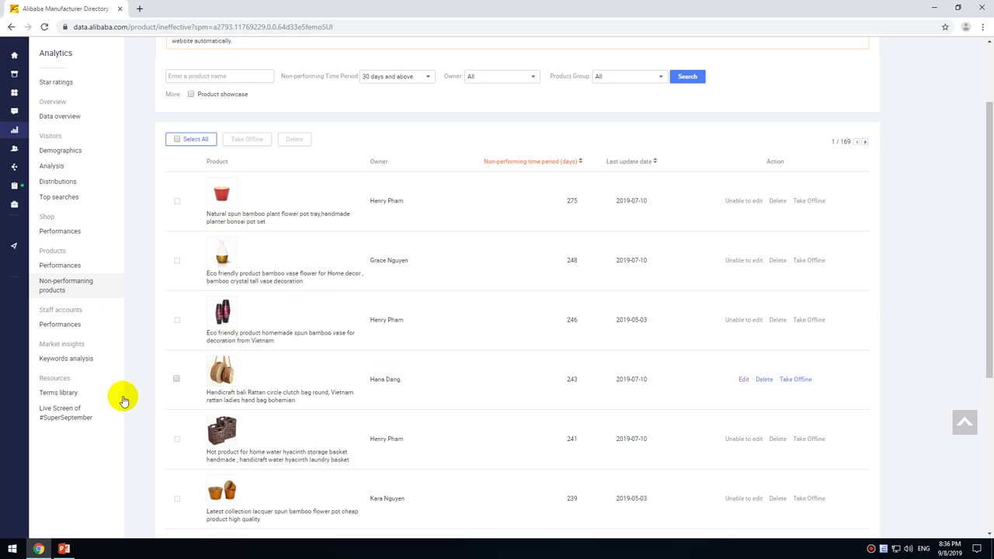
pyautogui.click(64, 549)
# - Go to slide 8, 'Visitor', in the presentation
pyautogui.click(96, 442)
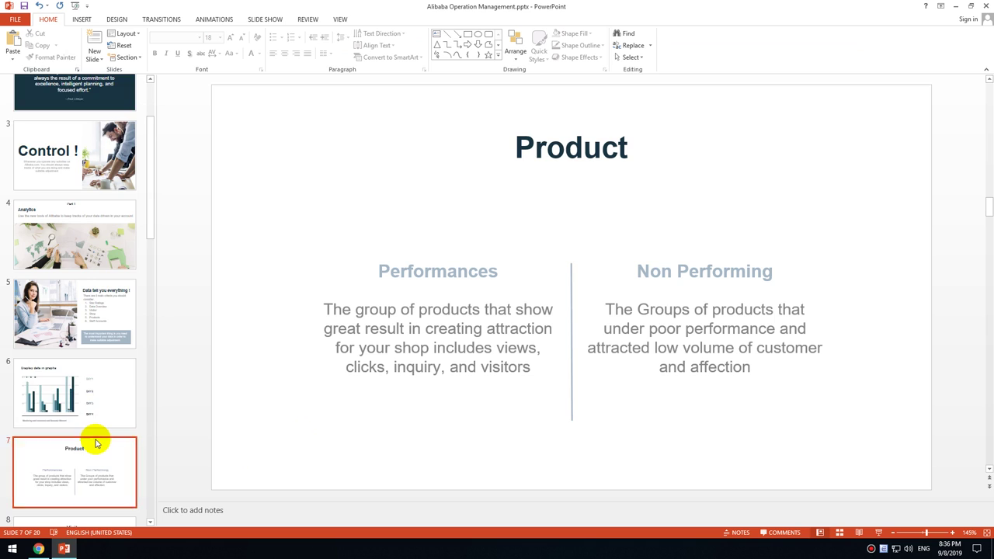
pyautogui.scroll(-1, 95, 442)
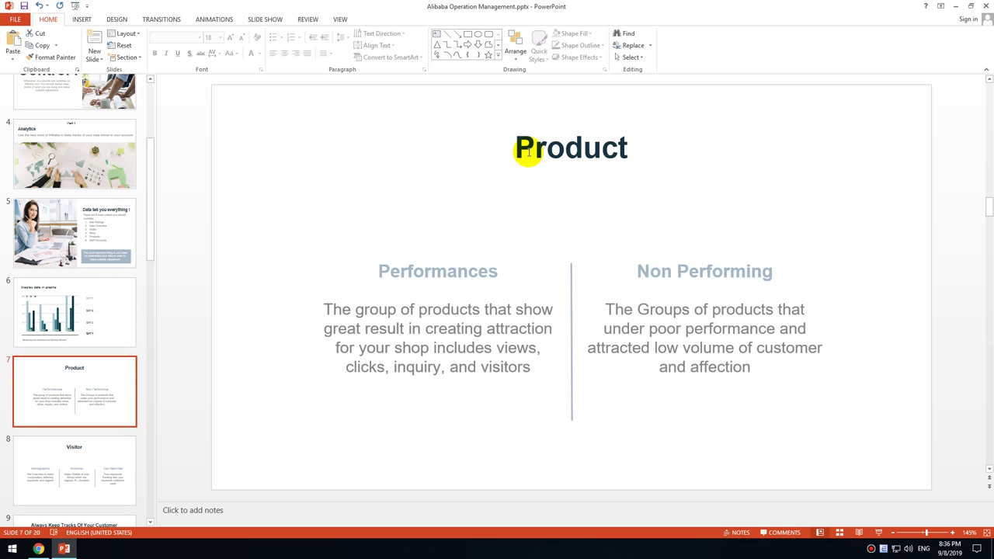
pyautogui.click(117, 457)
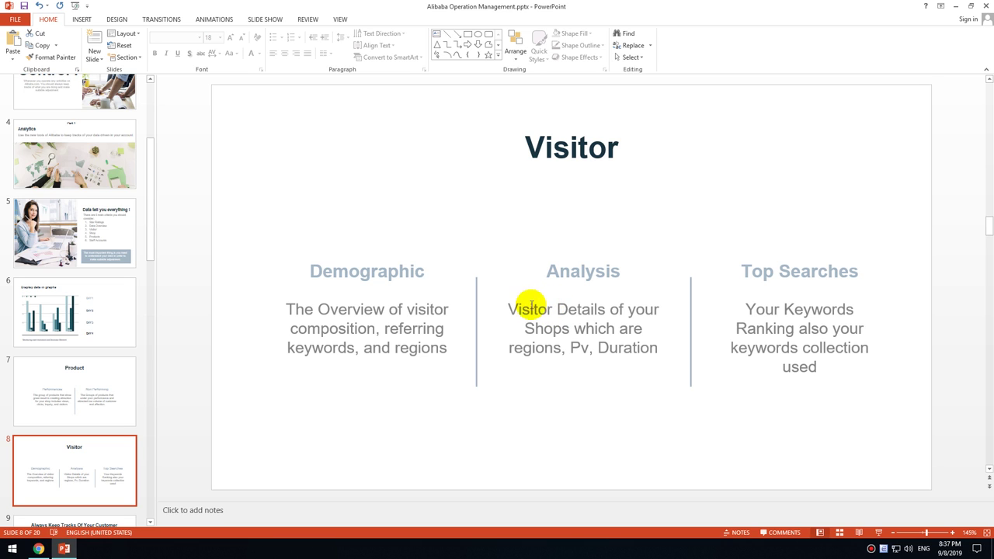
# - Point out 'Pv' in the Analysis text and the Top Searches boxes, then return to Chrome
pyautogui.doubleClick(583, 350)
pyautogui.click(728, 401)
pyautogui.click(787, 273)
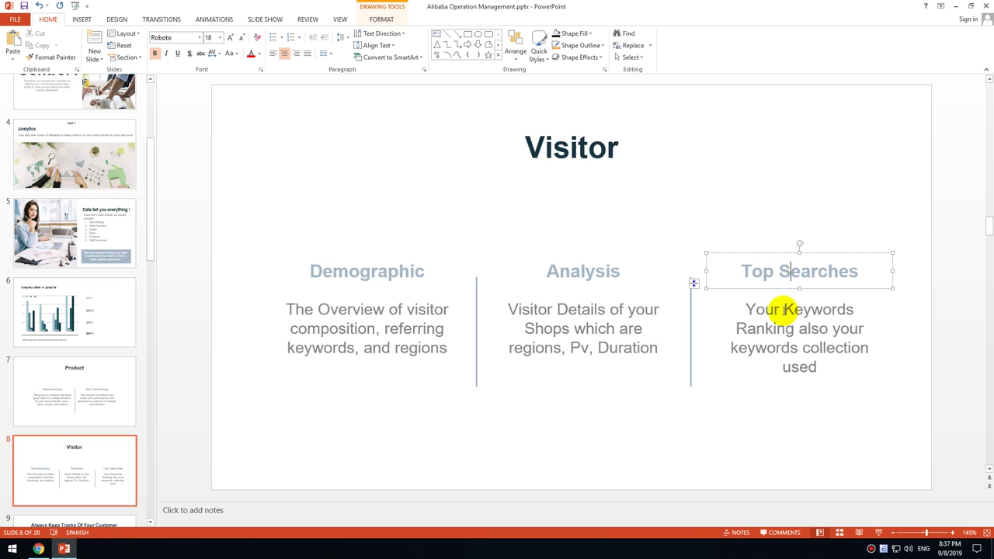
pyautogui.click(749, 308)
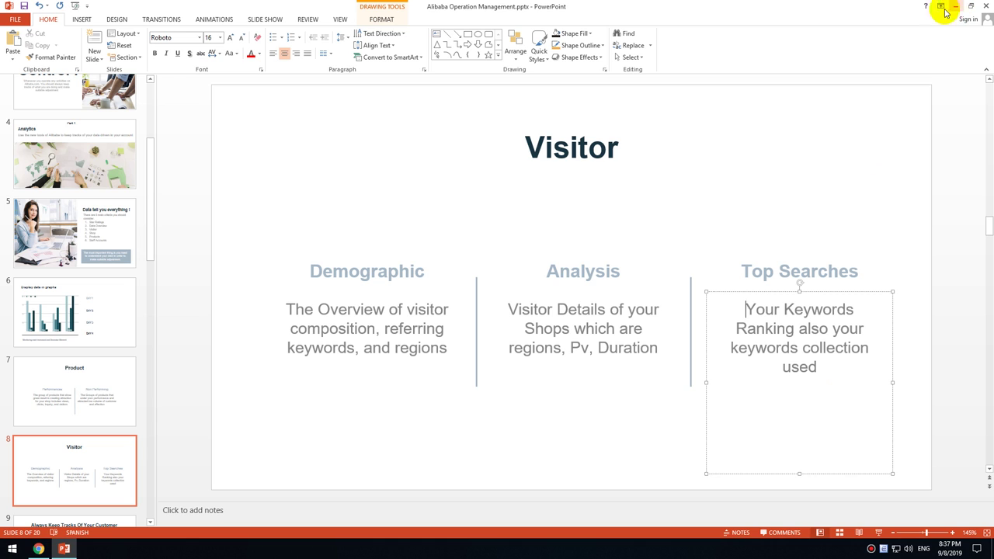
pyautogui.click(40, 551)
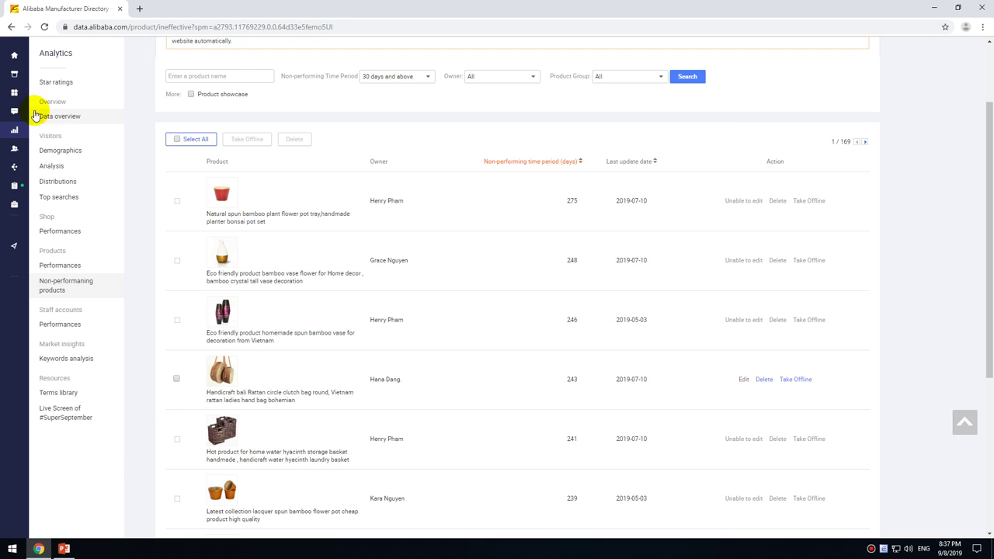
# - Open Analytics > Demographics and show last 7 days' visitors: 343 verified, 202 unverified buyers
pyautogui.moveTo(42, 129)
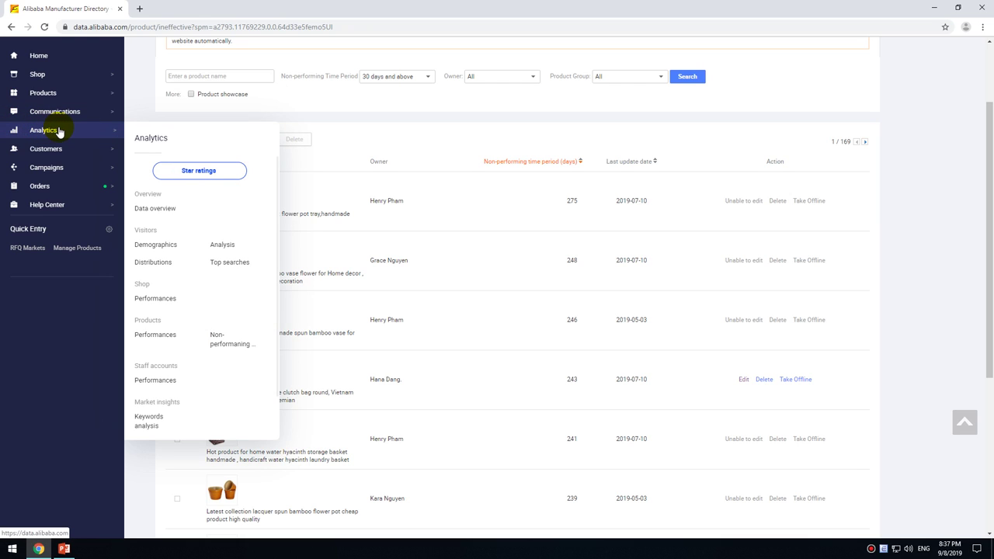
pyautogui.click(165, 249)
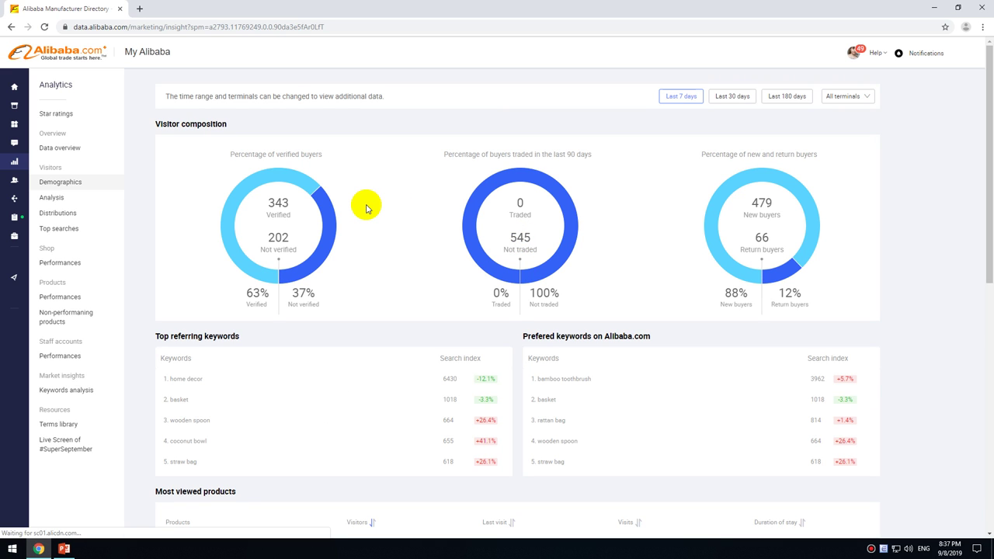
pyautogui.scroll(-2, 284, 262)
pyautogui.scroll(-6, 288, 264)
pyautogui.scroll(8, 288, 262)
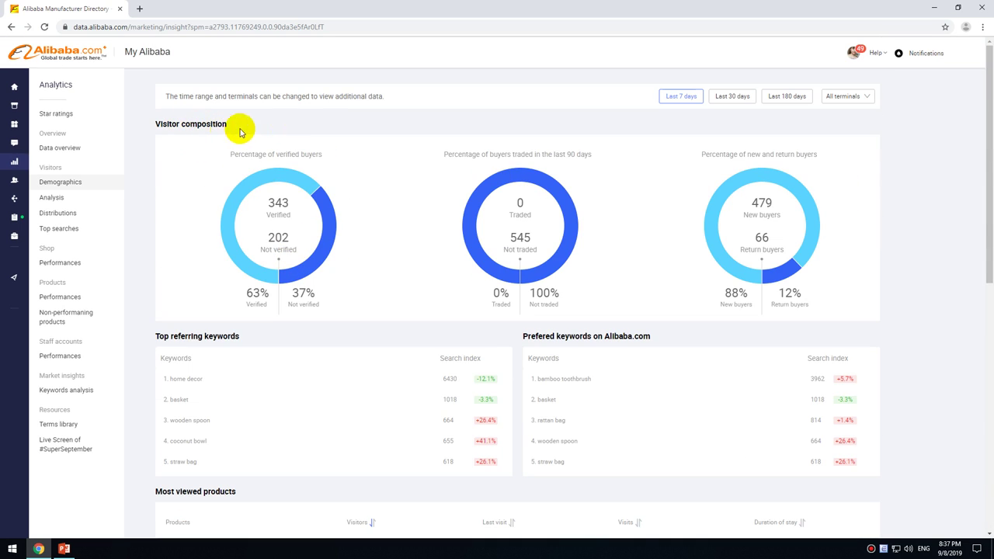
pyautogui.click(674, 96)
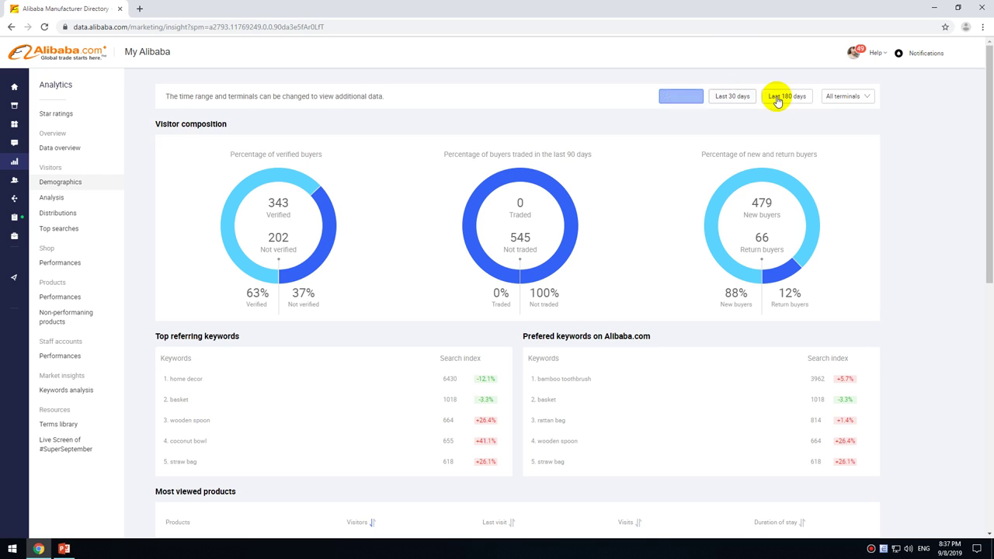
# - Switch Demographics to the last 30 days and point out the 1614 verified and 719 unverified buyers
pyautogui.click(732, 99)
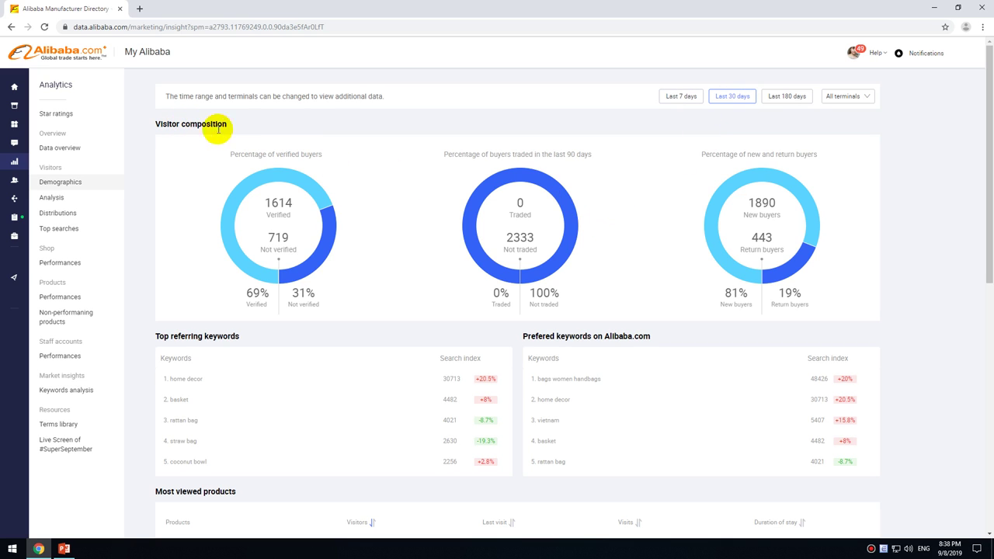
pyautogui.moveTo(260, 151)
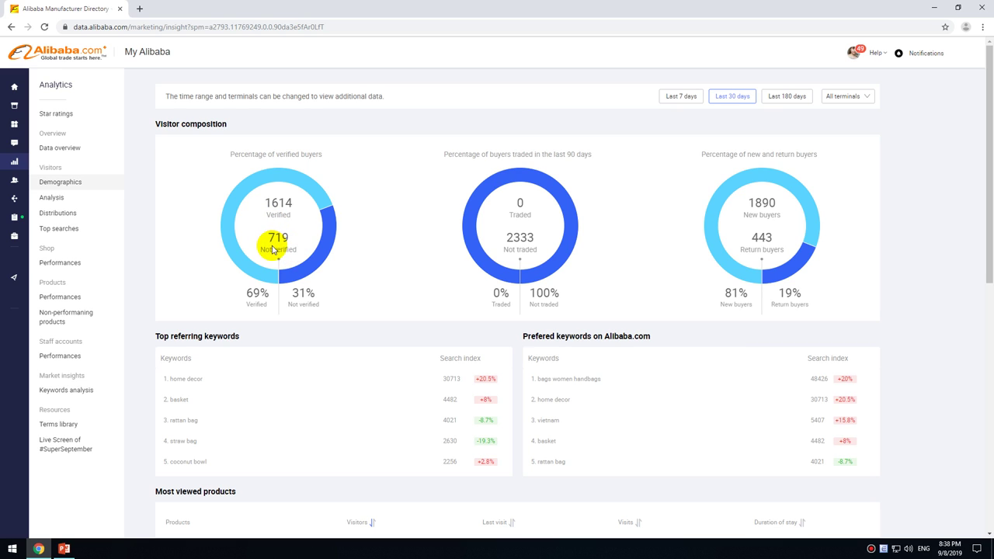
pyautogui.moveTo(262, 292)
pyautogui.mouseDown()
pyautogui.moveTo(249, 298)
pyautogui.moveTo(264, 308)
pyautogui.mouseUp()
pyautogui.click(263, 308)
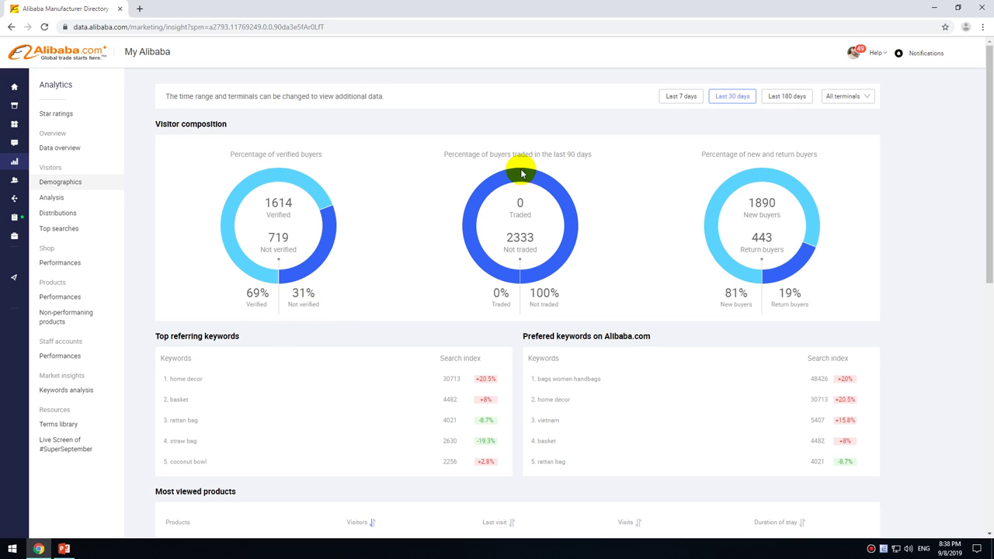
# - Highlight the traded-buyers chart title, its 90 days wording, and the traded and not traded counts
pyautogui.tripleClick(485, 156)
pyautogui.click(535, 153)
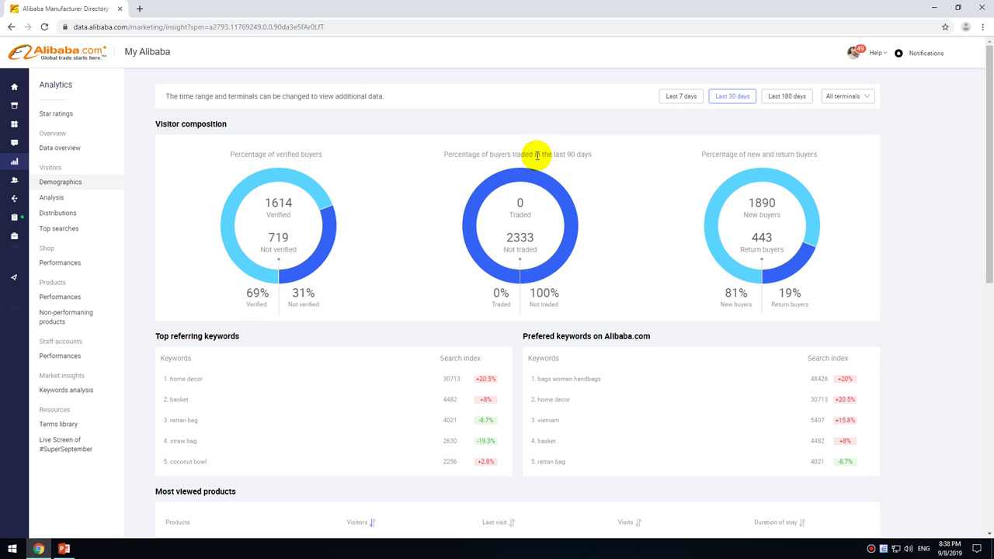
pyautogui.moveTo(568, 155); pyautogui.dragTo(583, 224)
pyautogui.click(584, 231)
pyautogui.tripleClick(559, 303)
pyautogui.doubleClick(551, 300)
pyautogui.tripleClick(559, 306)
pyautogui.click(560, 305)
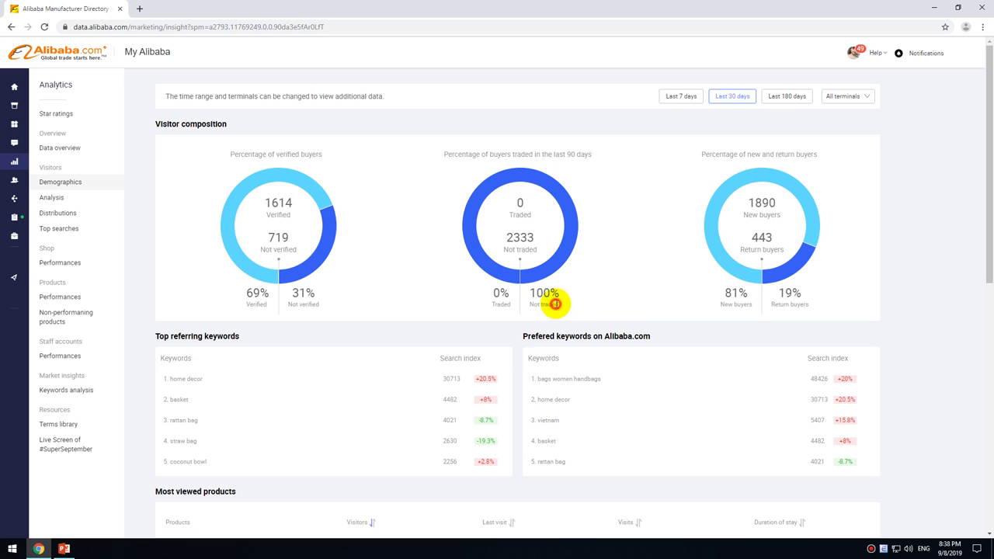
pyautogui.tripleClick(557, 304)
pyautogui.click(557, 306)
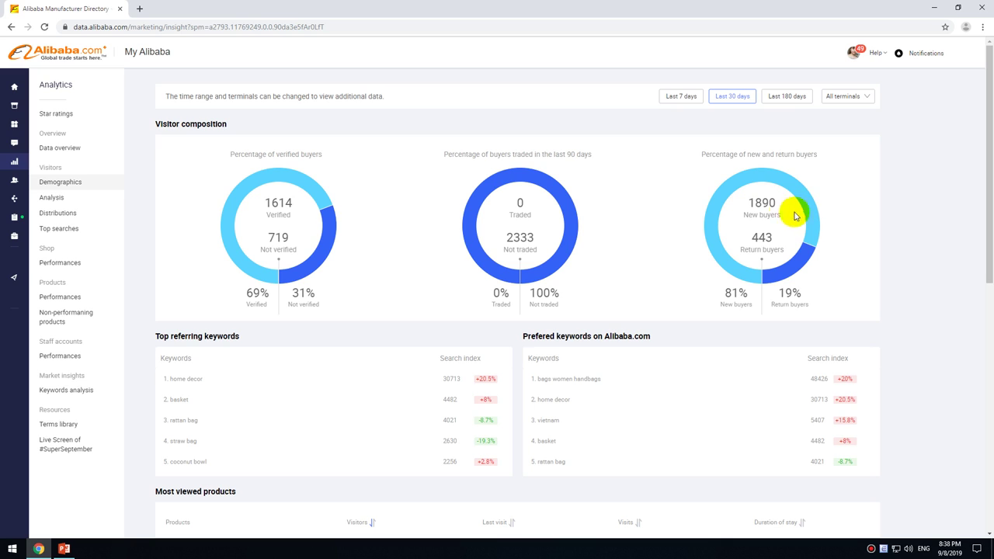
# - Point out the 81% new buyers (1890) and 19% return buyers (443) shares
pyautogui.moveTo(725, 153)
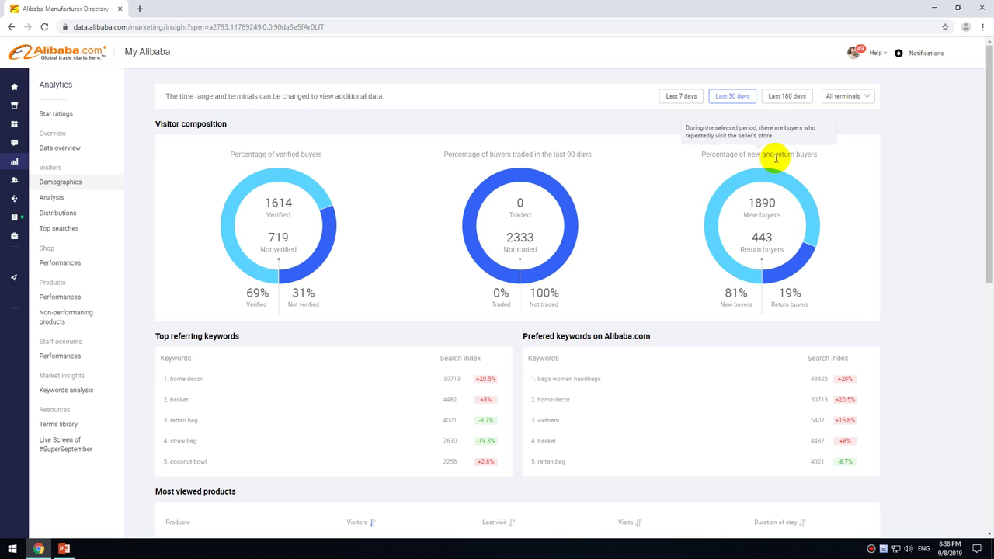
pyautogui.click(752, 304)
pyautogui.moveTo(752, 305); pyautogui.dragTo(782, 304)
pyautogui.click(755, 306)
pyautogui.click(735, 290)
pyautogui.click(754, 307)
pyautogui.click(815, 304)
pyautogui.click(796, 306)
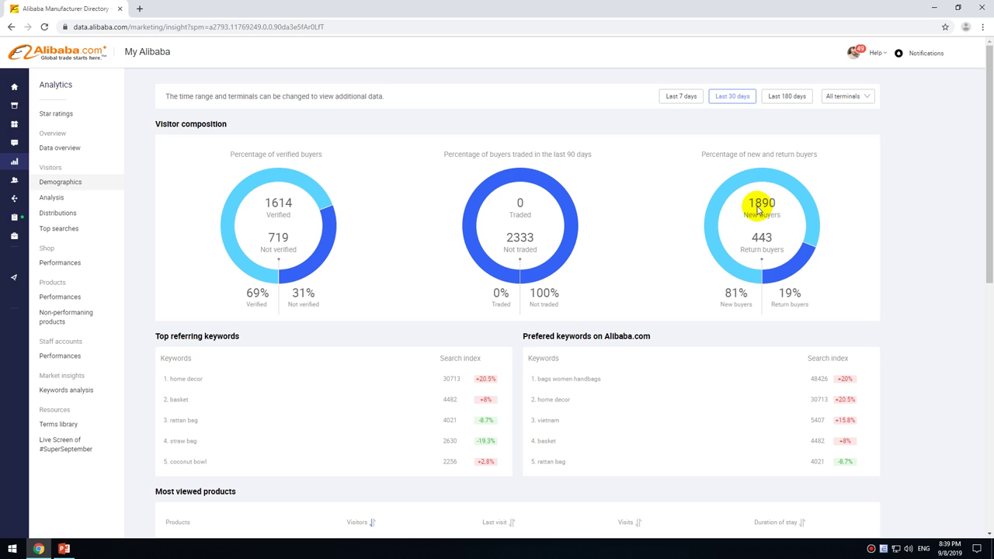
# - Highlight the 81% New buyers and 19% return buyers labels once more
pyautogui.moveTo(727, 294); pyautogui.dragTo(748, 303)
pyautogui.click(747, 305)
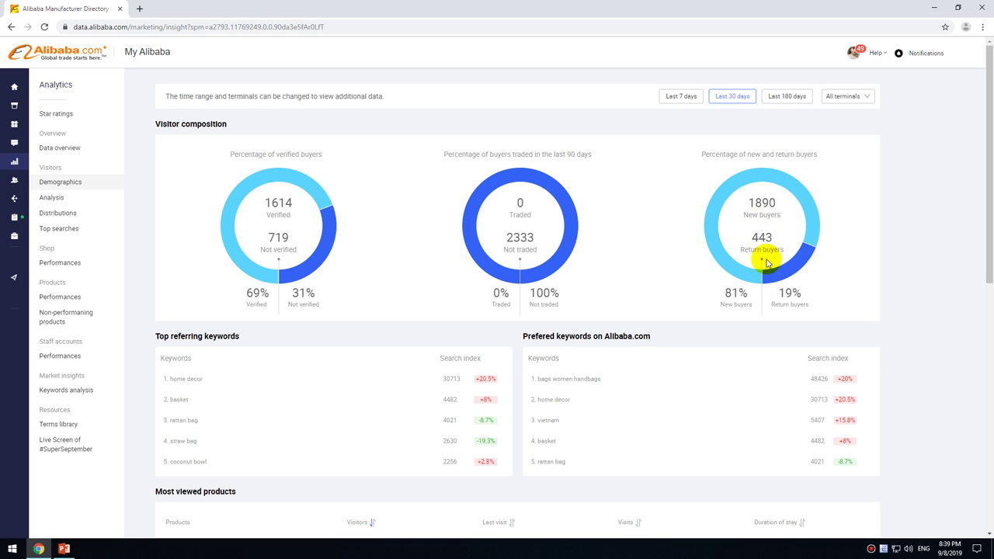
pyautogui.moveTo(779, 293); pyautogui.dragTo(803, 304)
pyautogui.click(815, 308)
pyautogui.tripleClick(812, 309)
pyautogui.click(796, 304)
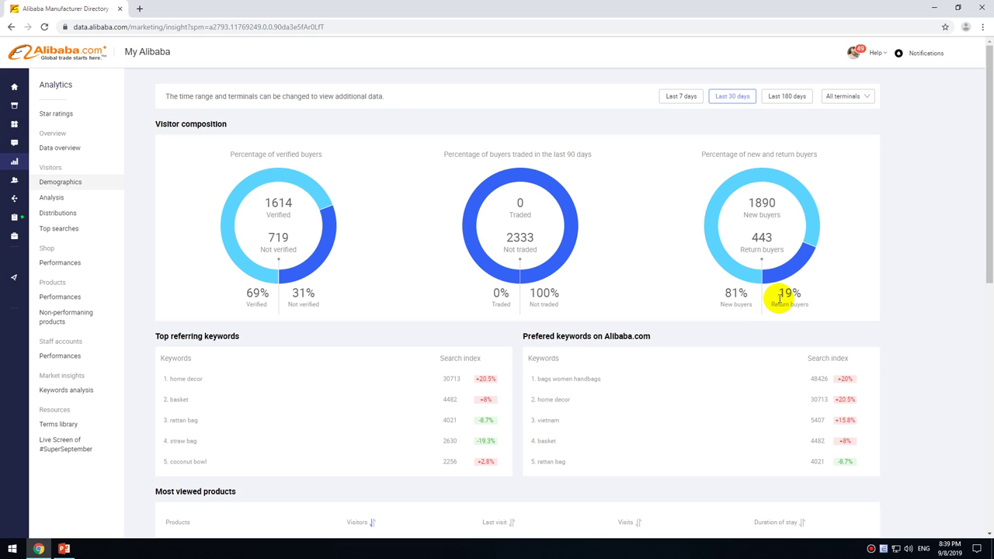
pyautogui.scroll(-2, 692, 310)
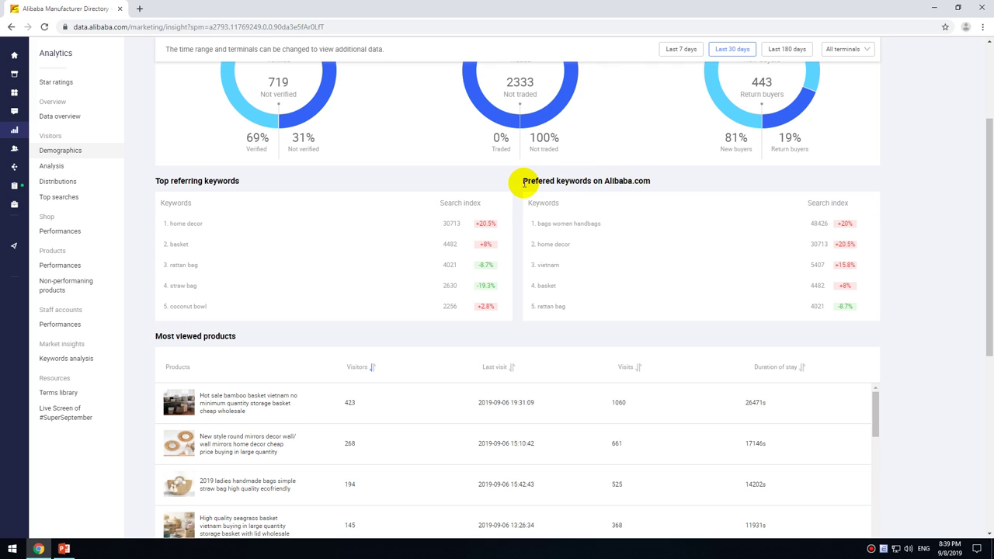
pyautogui.moveTo(523, 183); pyautogui.dragTo(581, 181)
pyautogui.click(591, 181)
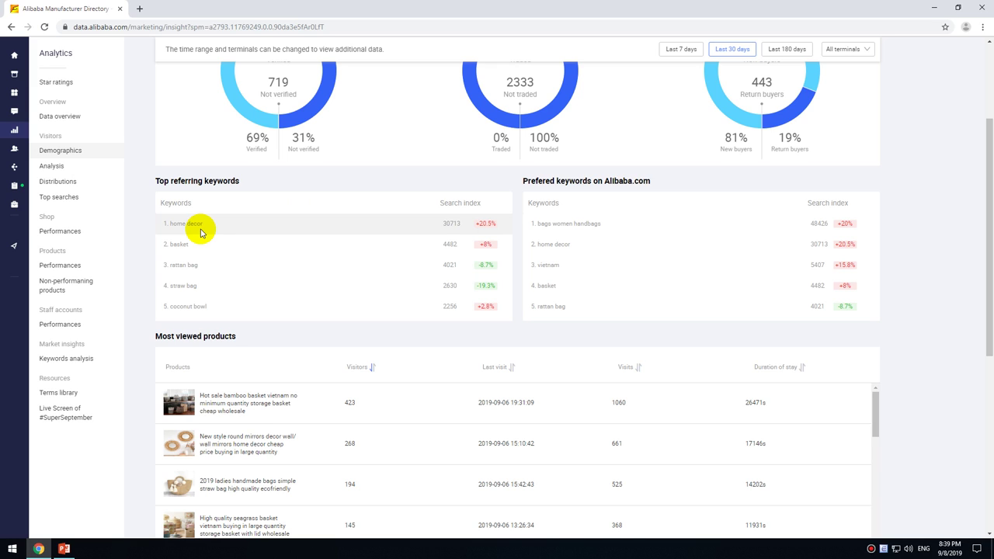
pyautogui.click(160, 203)
pyautogui.moveTo(160, 203); pyautogui.dragTo(215, 195)
pyautogui.click(221, 194)
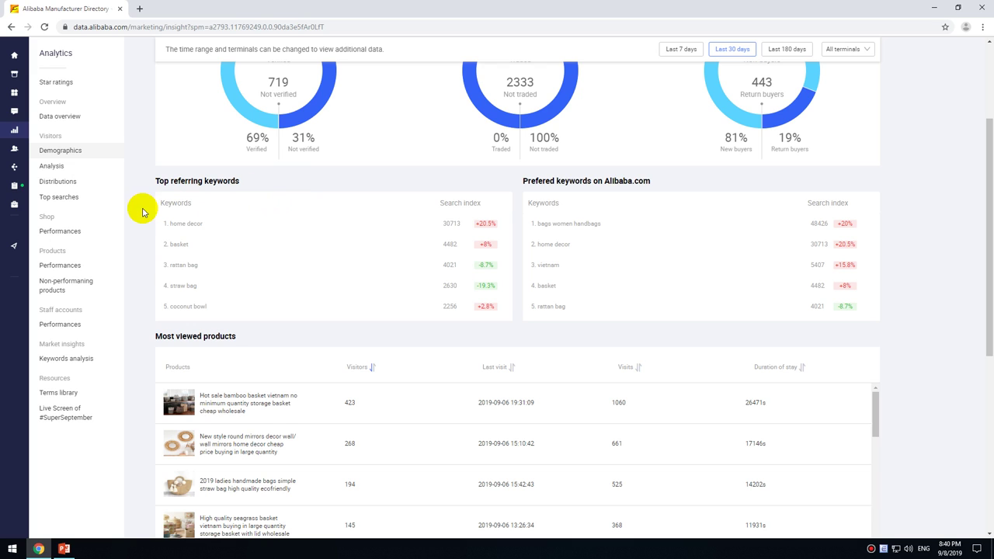
pyautogui.moveTo(159, 203); pyautogui.dragTo(215, 305)
pyautogui.click(186, 223)
pyautogui.click(264, 323)
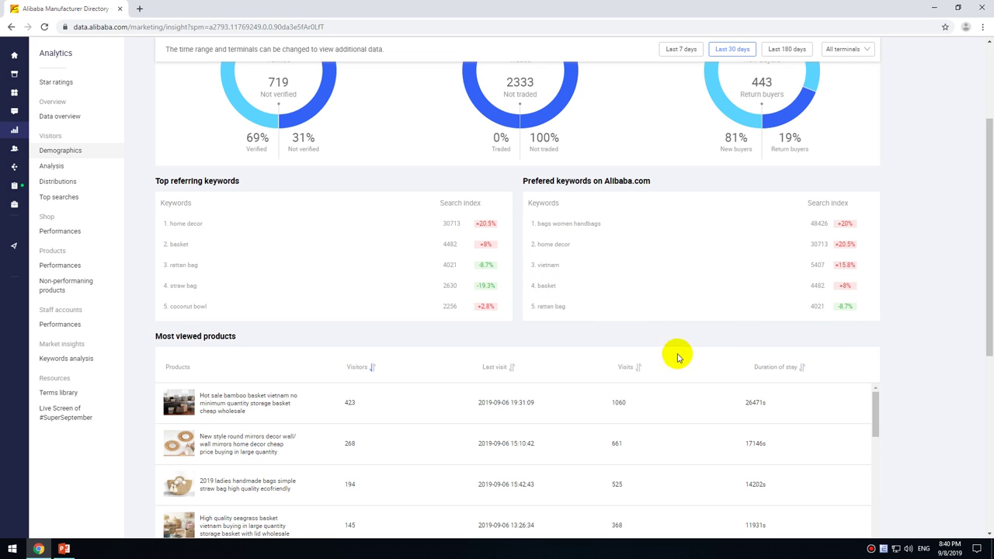
pyautogui.scroll(-1, 923, 330)
pyautogui.scroll(-1, 923, 331)
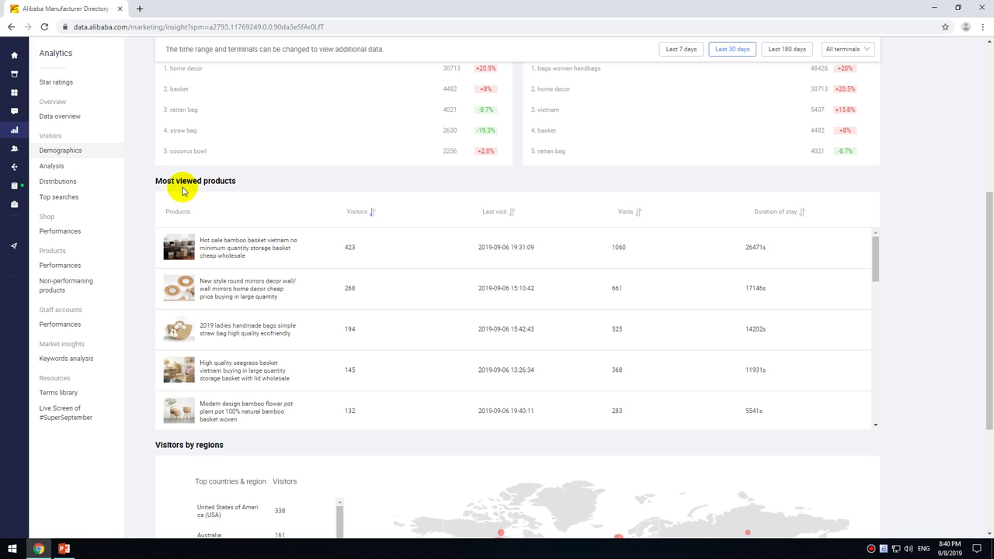
pyautogui.doubleClick(167, 183)
pyautogui.click(222, 181)
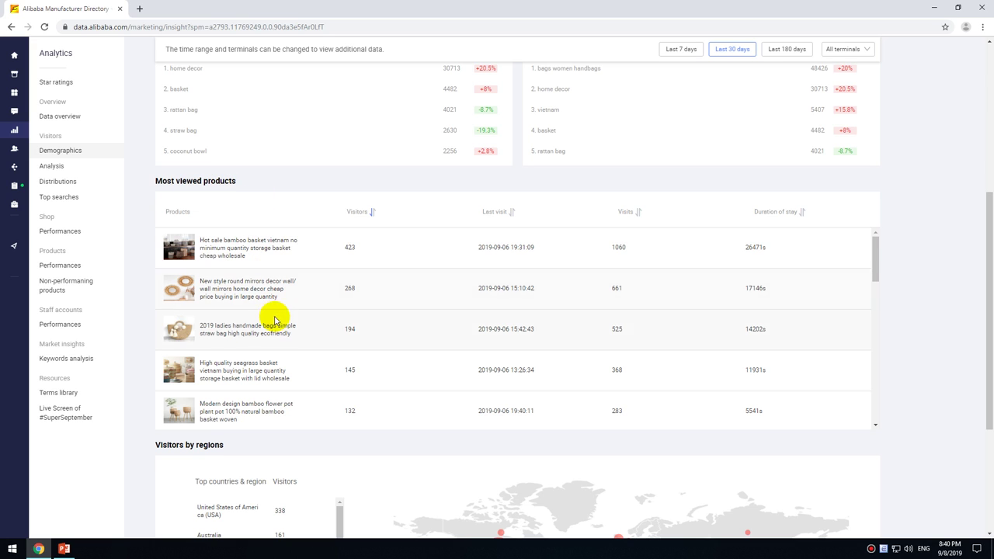
pyautogui.moveTo(202, 240); pyautogui.dragTo(250, 258)
pyautogui.click(256, 262)
pyautogui.click(251, 257)
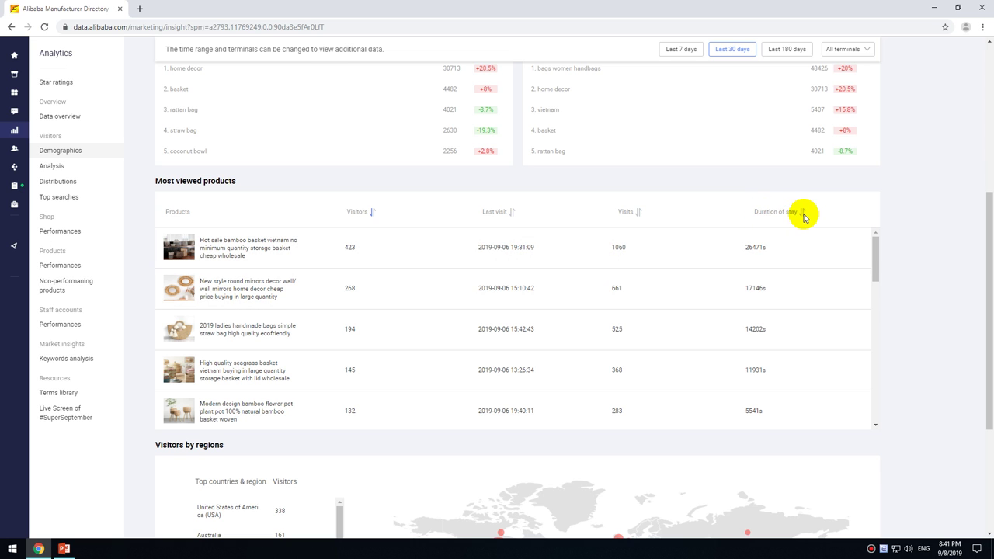
pyautogui.scroll(1, 761, 311)
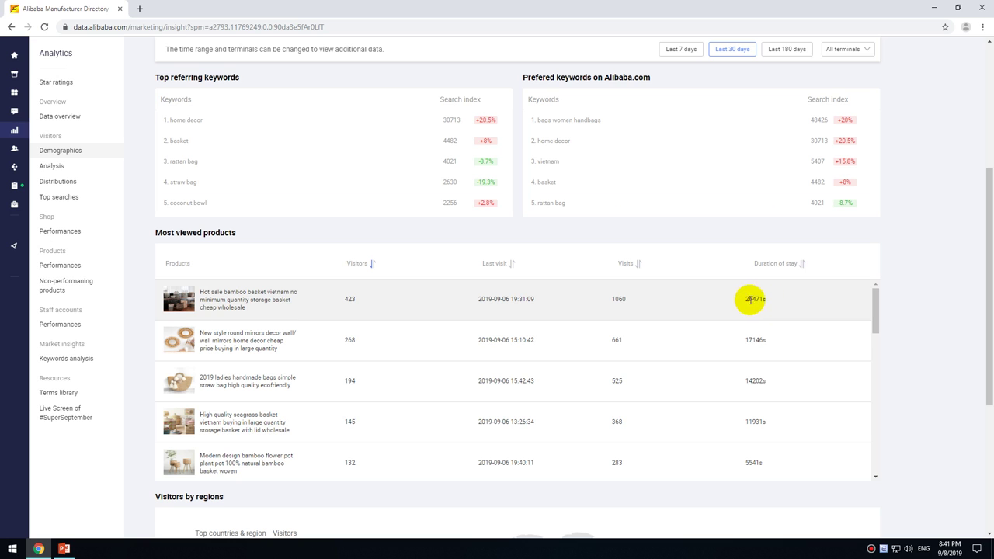
pyautogui.scroll(-5, 828, 349)
pyautogui.scroll(-4, 914, 337)
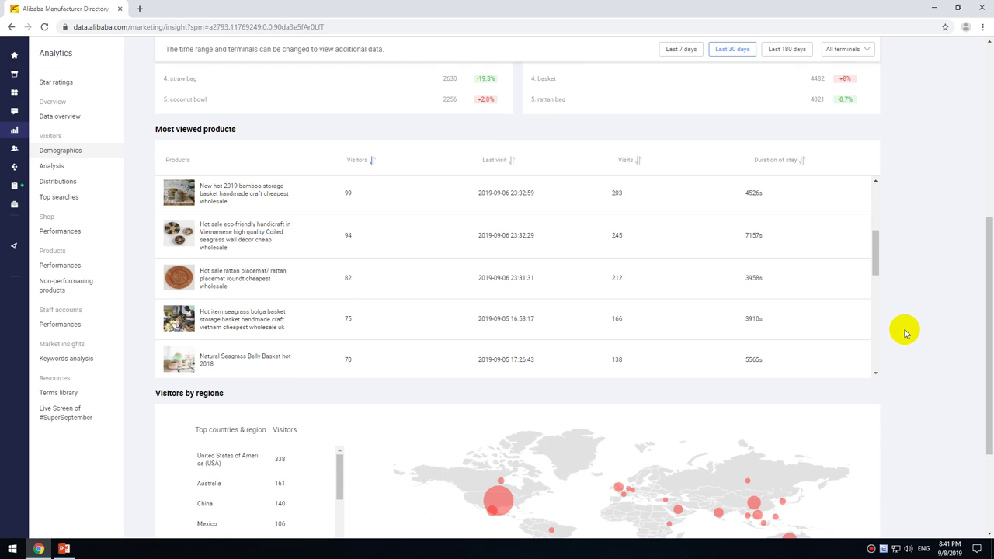
pyautogui.scroll(-2, 897, 328)
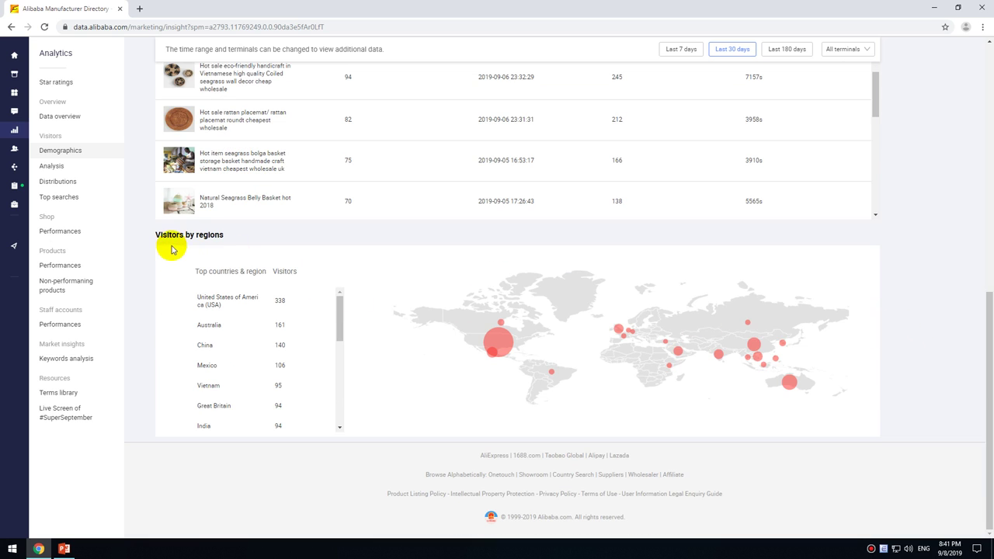
pyautogui.moveTo(180, 238)
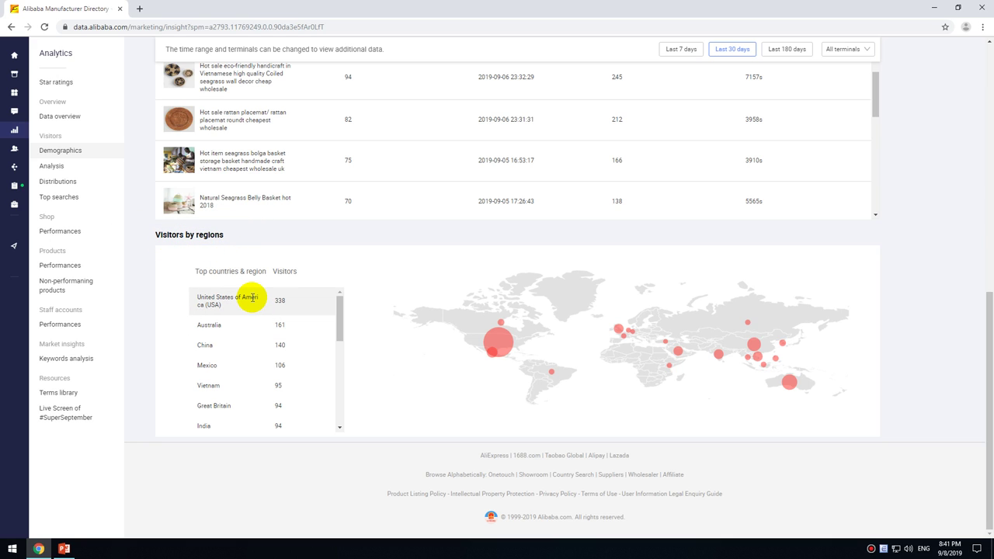
pyautogui.moveTo(504, 344)
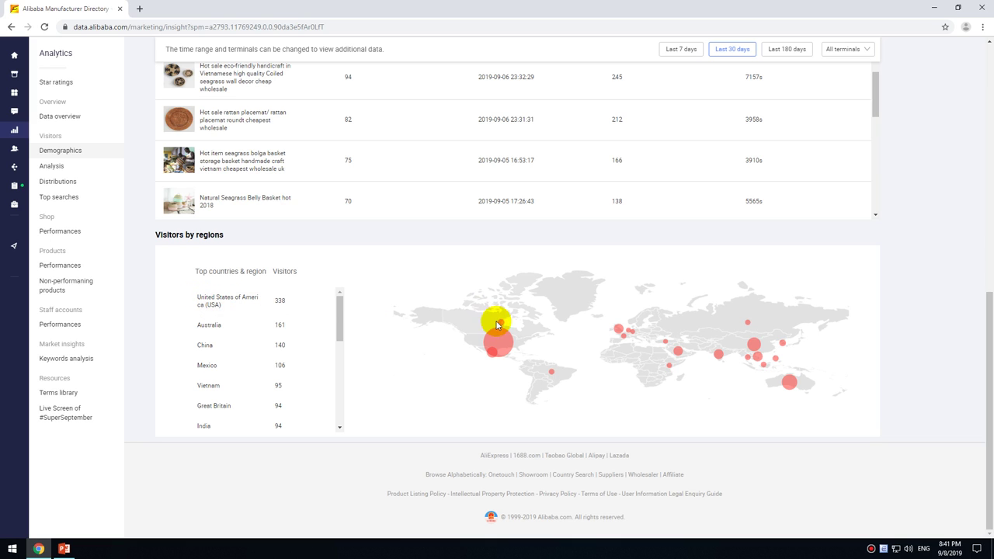
pyautogui.moveTo(509, 346)
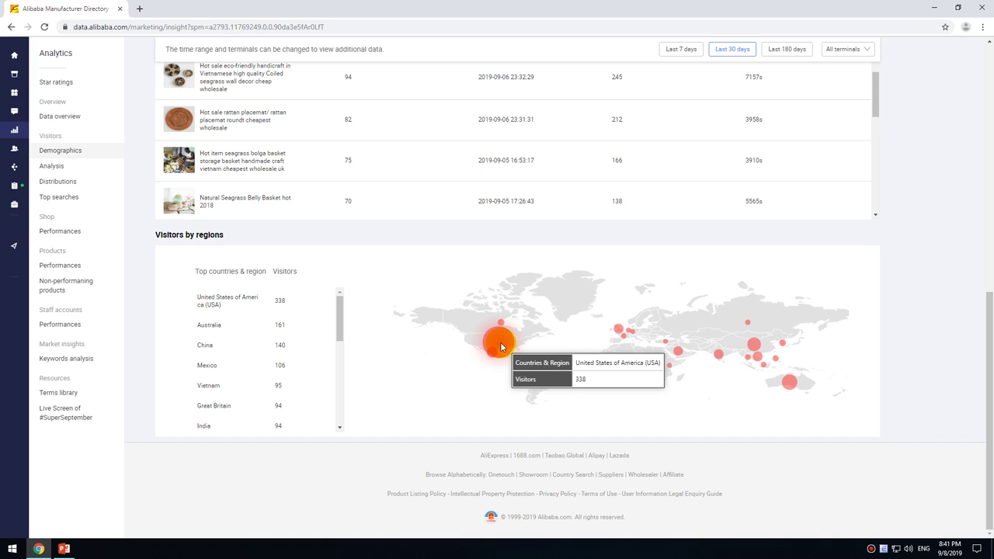
pyautogui.moveTo(224, 329); pyautogui.dragTo(196, 333)
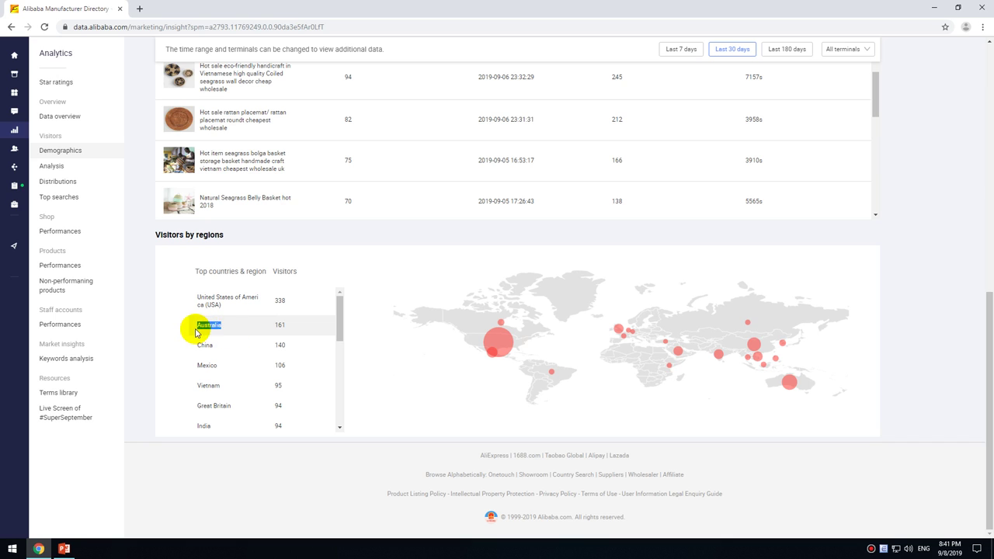
pyautogui.doubleClick(201, 345)
pyautogui.doubleClick(217, 366)
pyautogui.doubleClick(206, 386)
pyautogui.scroll(-2, 250, 389)
pyautogui.scroll(2, 255, 382)
pyautogui.click(329, 277)
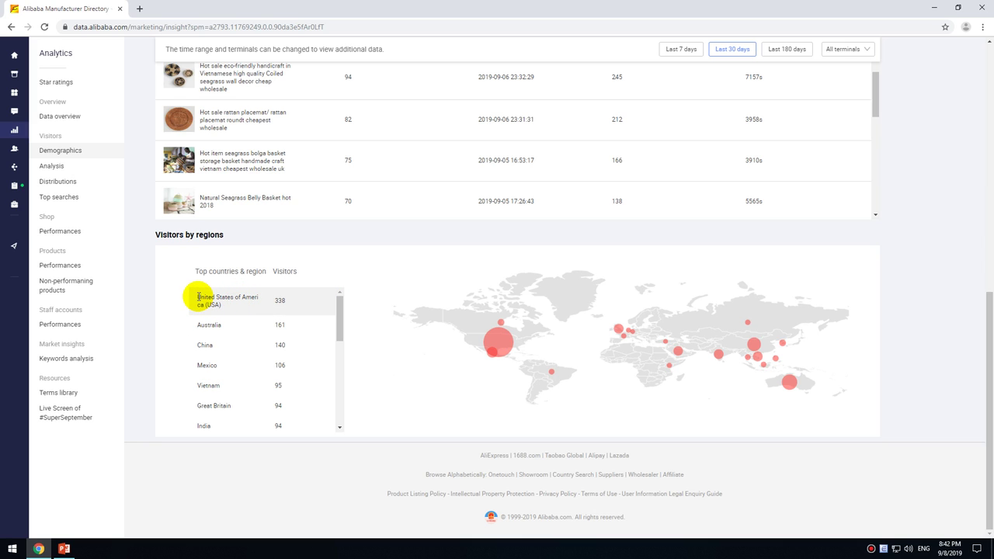
pyautogui.moveTo(198, 296); pyautogui.dragTo(205, 303)
pyautogui.click(205, 302)
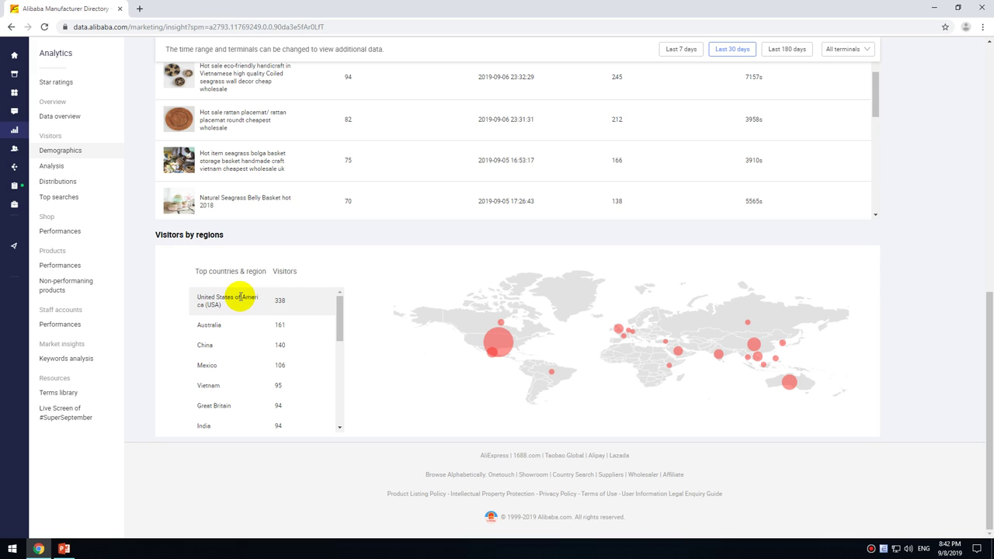
pyautogui.click(194, 293)
pyautogui.moveTo(194, 294); pyautogui.dragTo(203, 301)
pyautogui.click(209, 310)
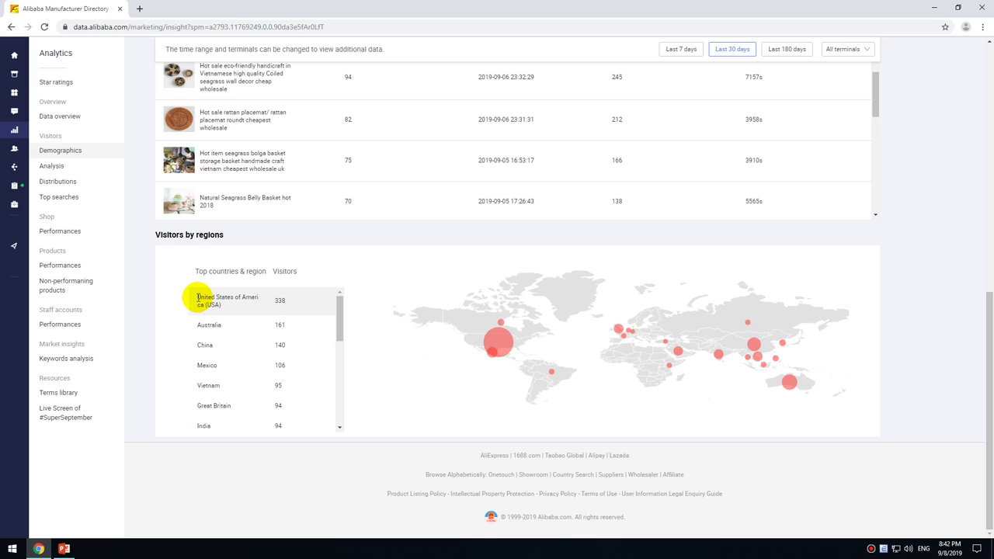
pyautogui.moveTo(198, 297); pyautogui.dragTo(211, 326)
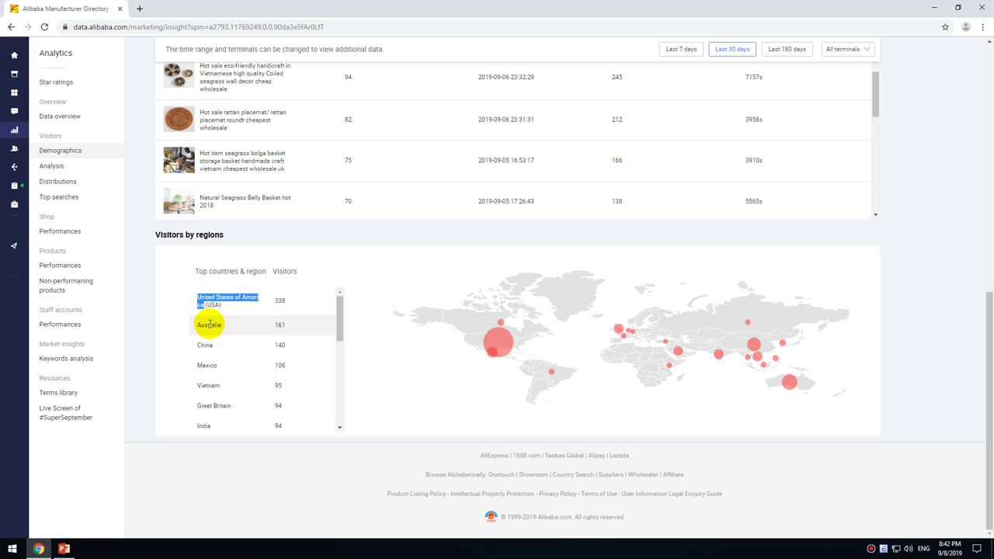
pyautogui.click(210, 325)
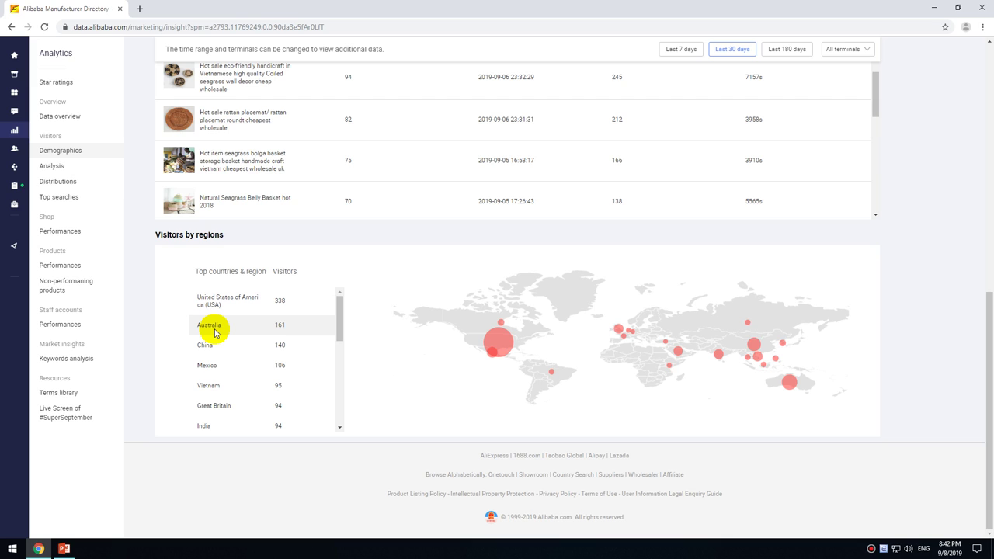
# - Open Visitor details from Analysis and set the time range to Last 31 days
pyautogui.click(63, 172)
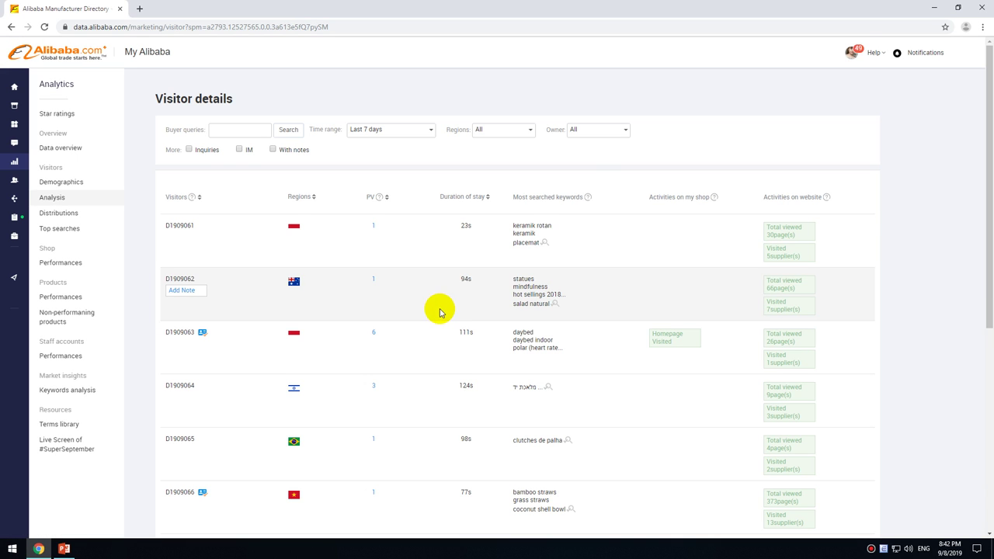
pyautogui.click(379, 131)
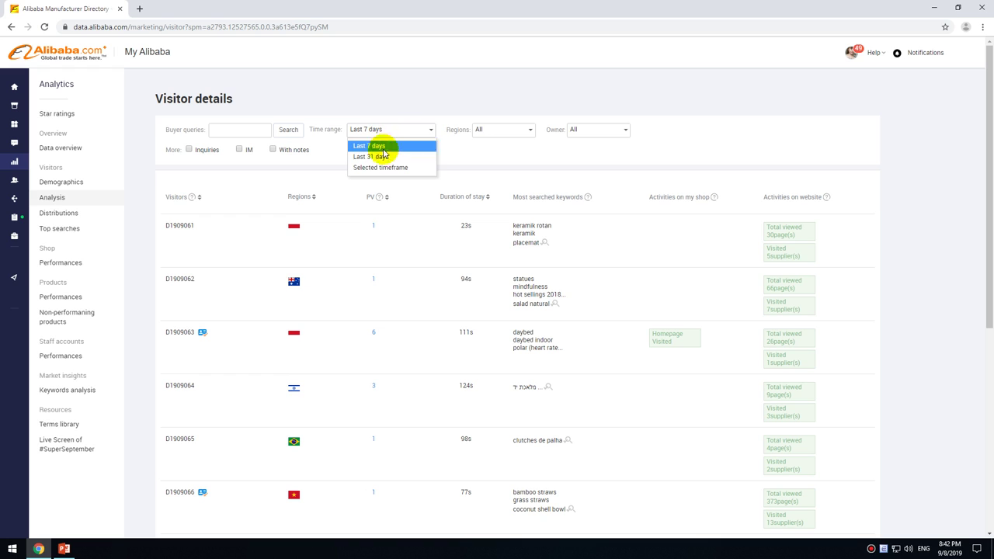
pyautogui.click(383, 157)
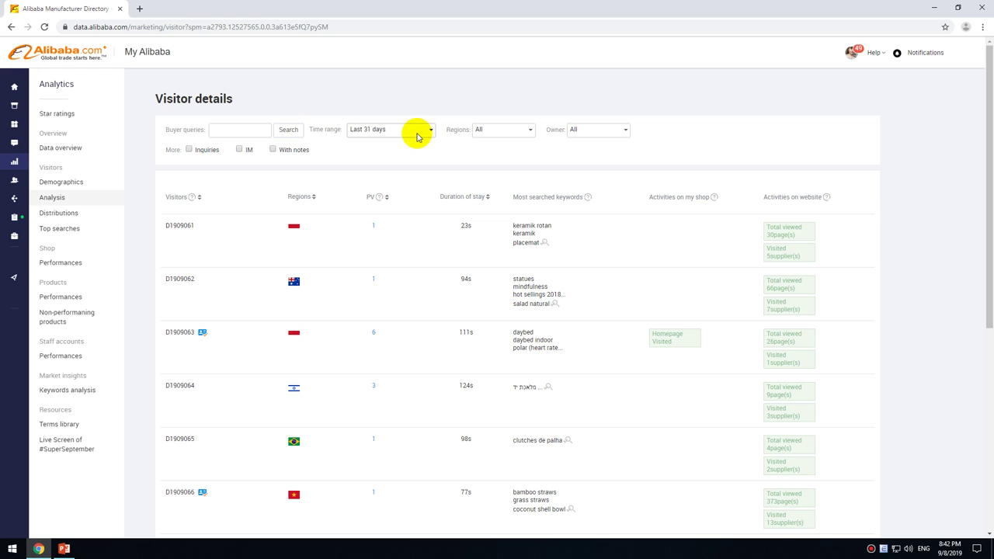
# - Check the time range, region and account owner dropdowns and scroll through the visitor list
pyautogui.click(391, 131)
pyautogui.click(388, 130)
pyautogui.click(518, 129)
pyautogui.click(515, 129)
pyautogui.click(603, 130)
pyautogui.click(603, 130)
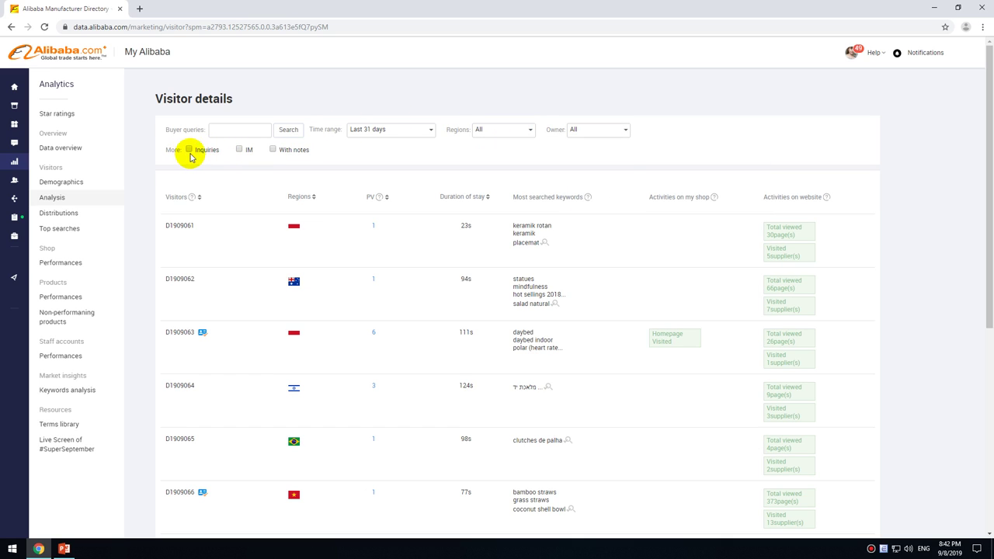
pyautogui.scroll(-3, 296, 244)
pyautogui.scroll(-2, 295, 243)
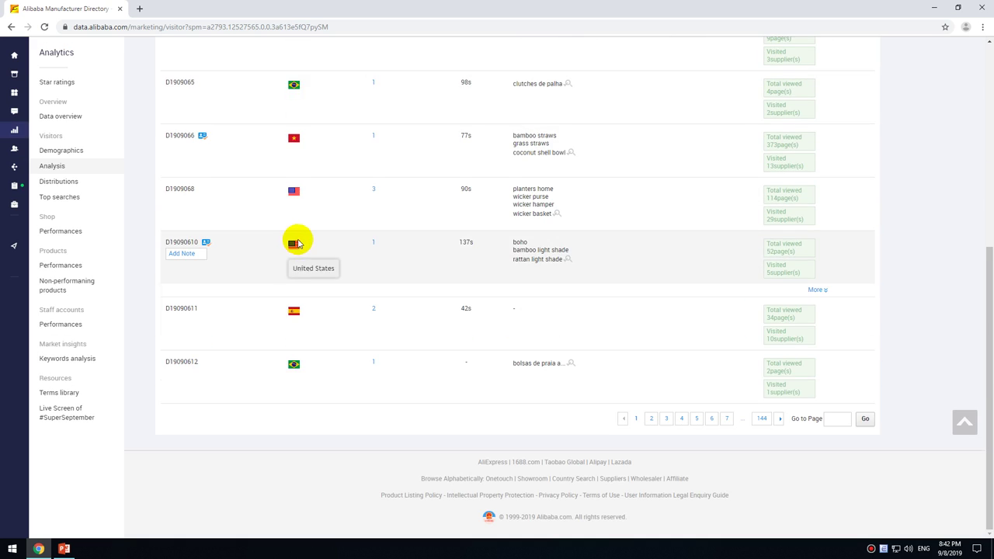
pyautogui.scroll(5, 295, 241)
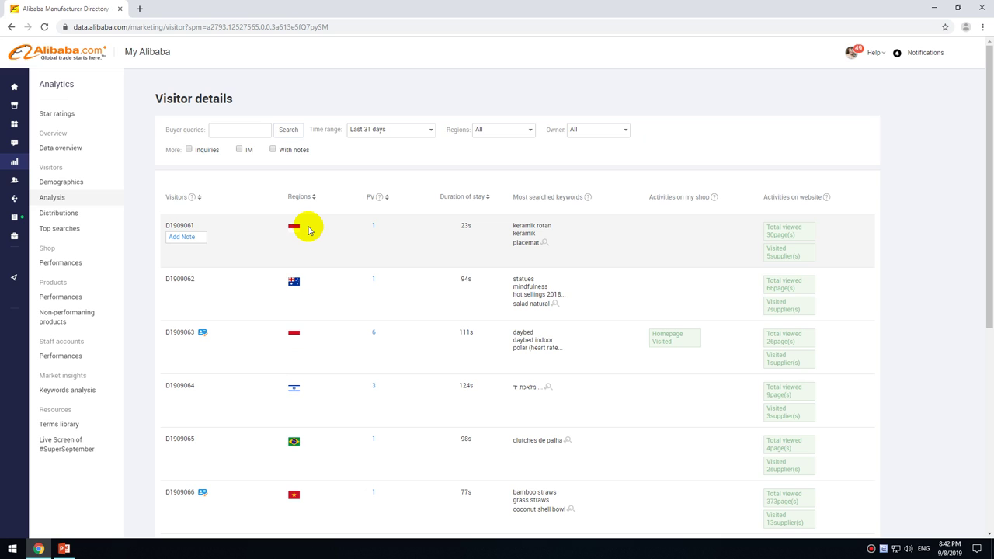
pyautogui.click(389, 132)
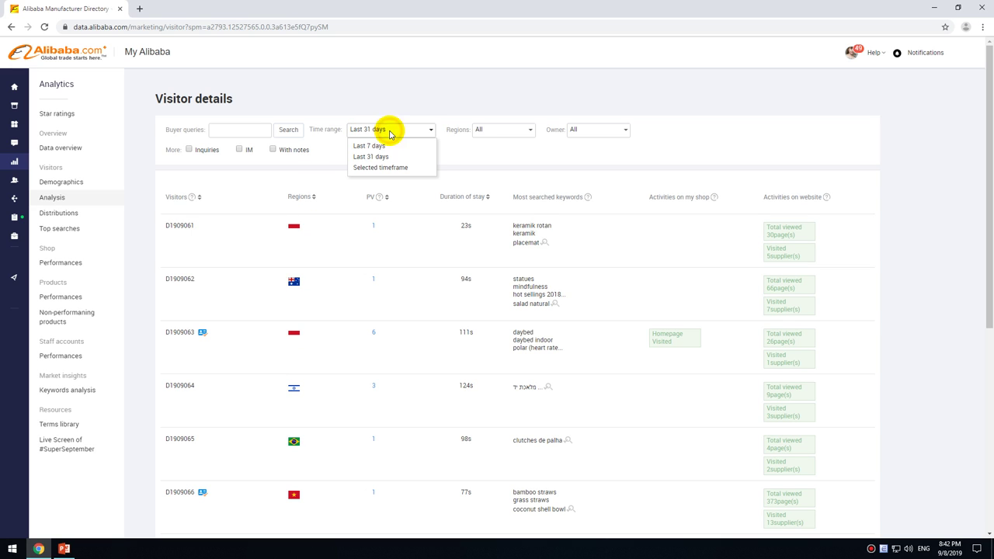
pyautogui.click(340, 123)
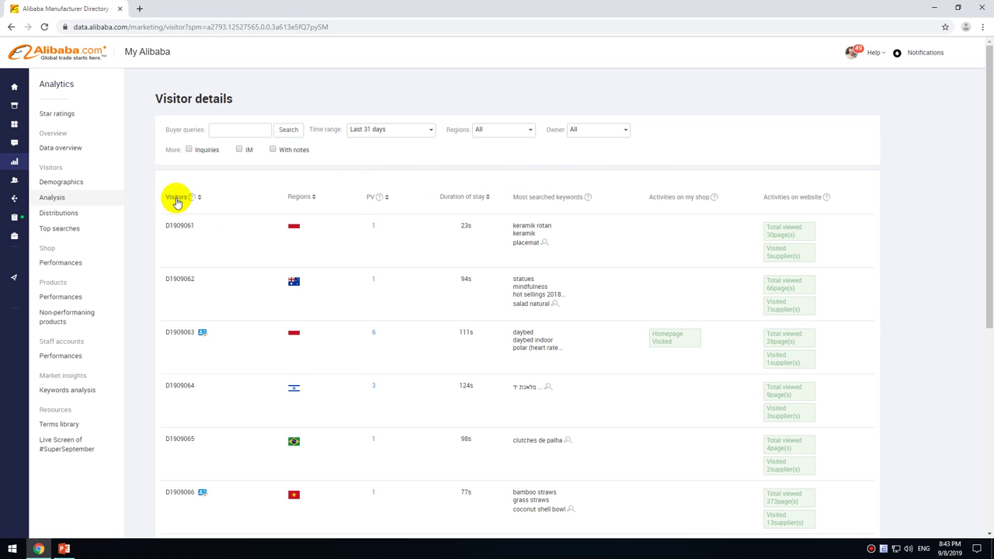
pyautogui.moveTo(178, 224)
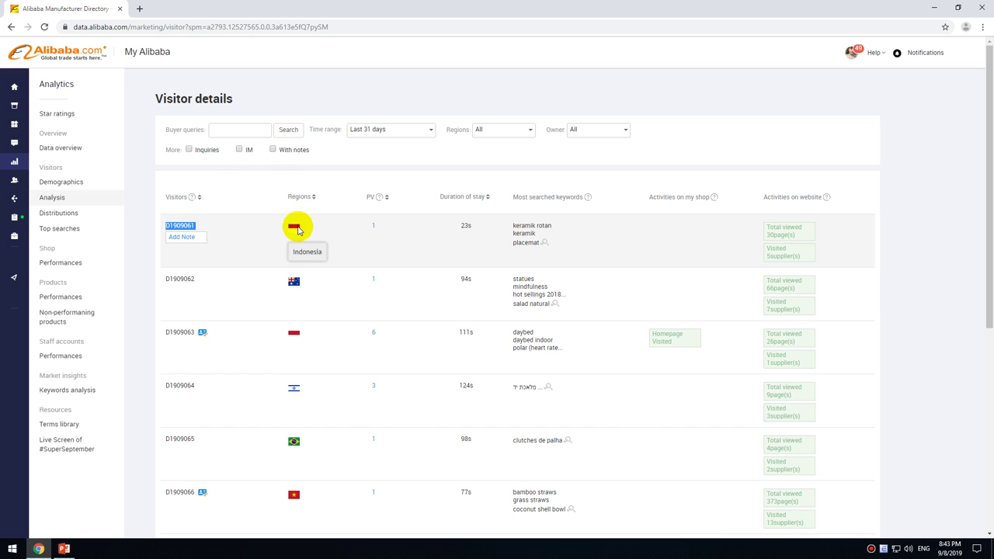
pyautogui.click(374, 227)
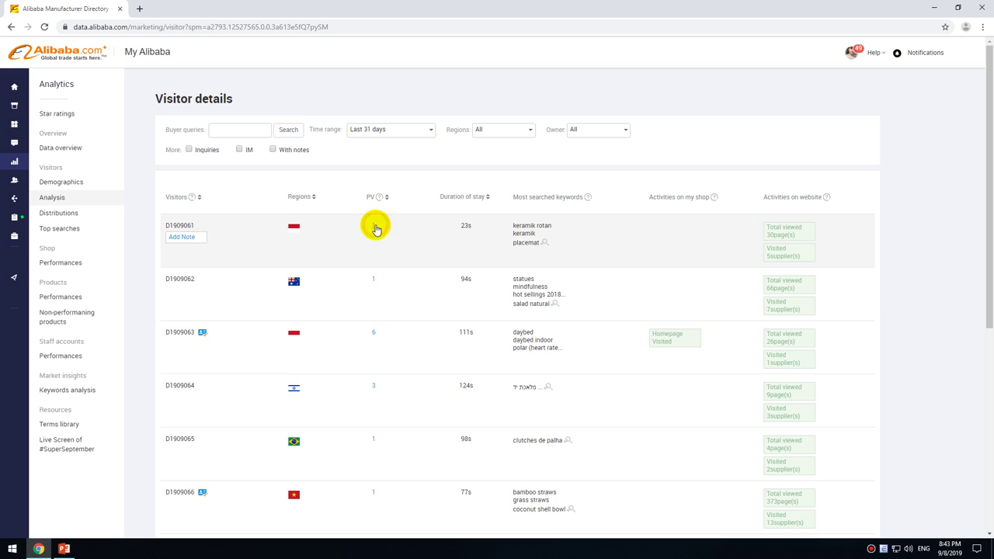
pyautogui.click(433, 167)
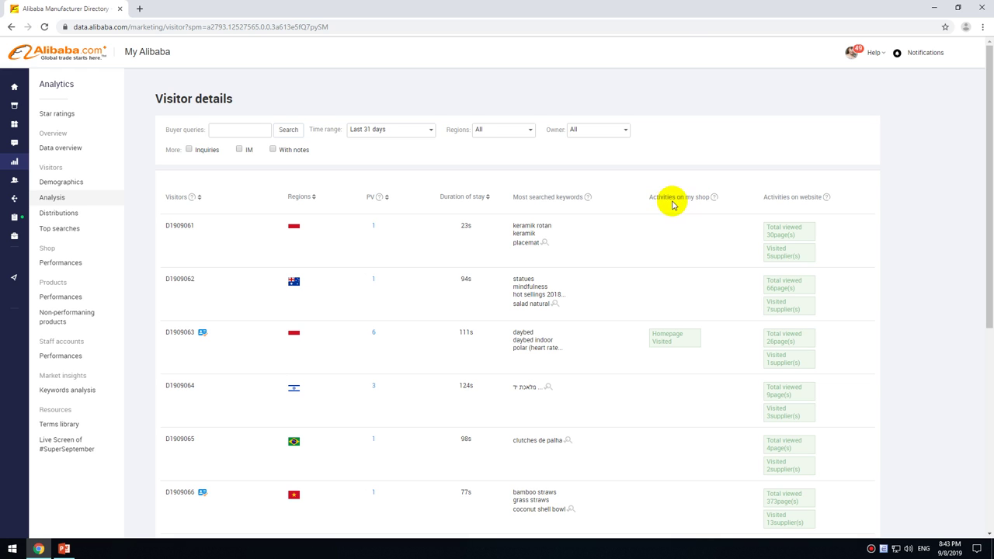
pyautogui.scroll(-2, 474, 267)
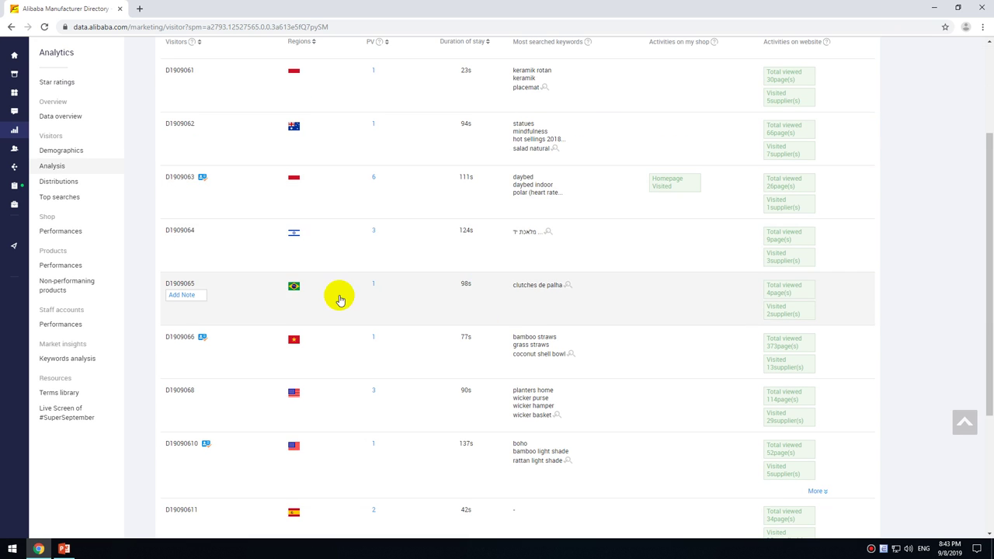
pyautogui.scroll(2, 433, 271)
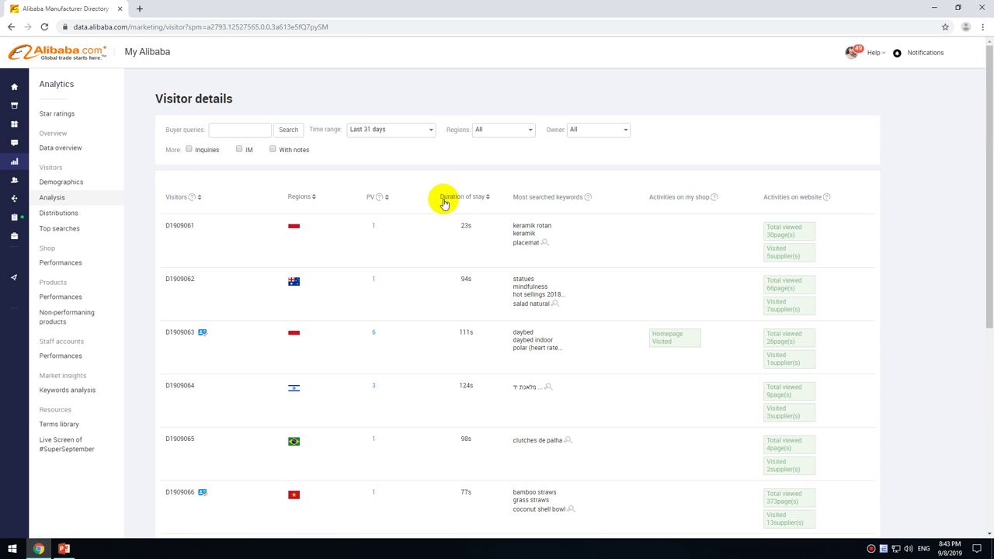
pyautogui.doubleClick(463, 333)
pyautogui.click(462, 344)
pyautogui.doubleClick(461, 333)
pyautogui.click(467, 350)
pyautogui.moveTo(449, 333); pyautogui.dragTo(470, 333)
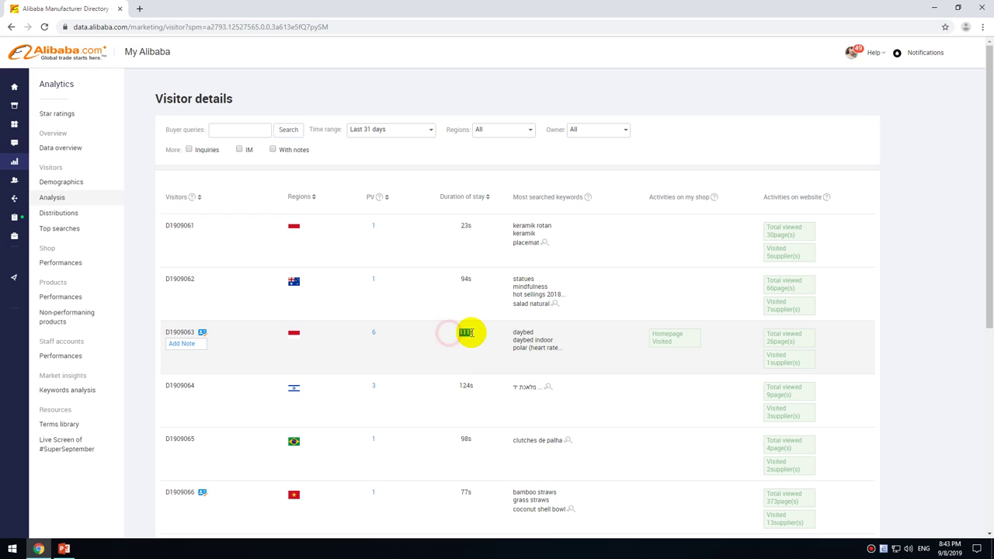
pyautogui.click(472, 349)
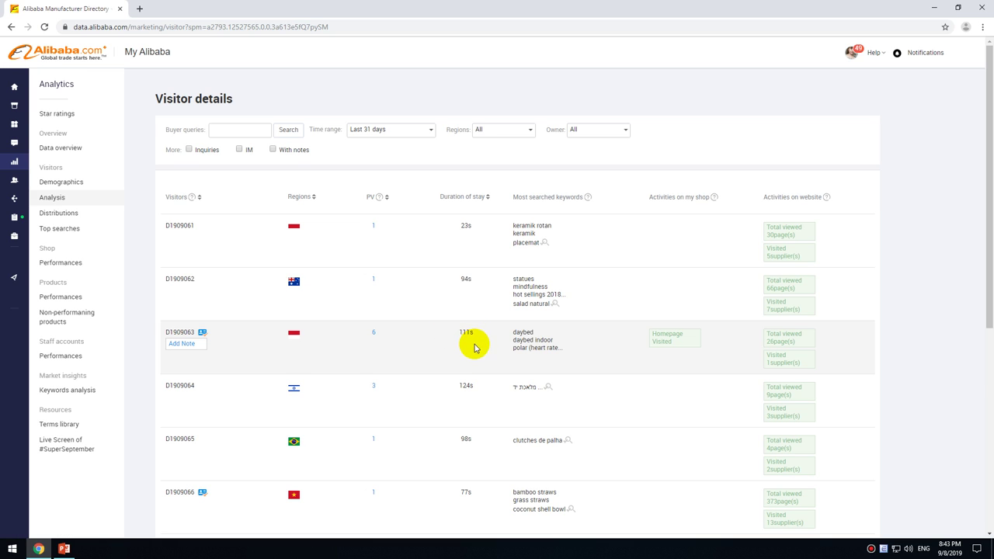
pyautogui.scroll(-2, 480, 377)
pyautogui.click(463, 335)
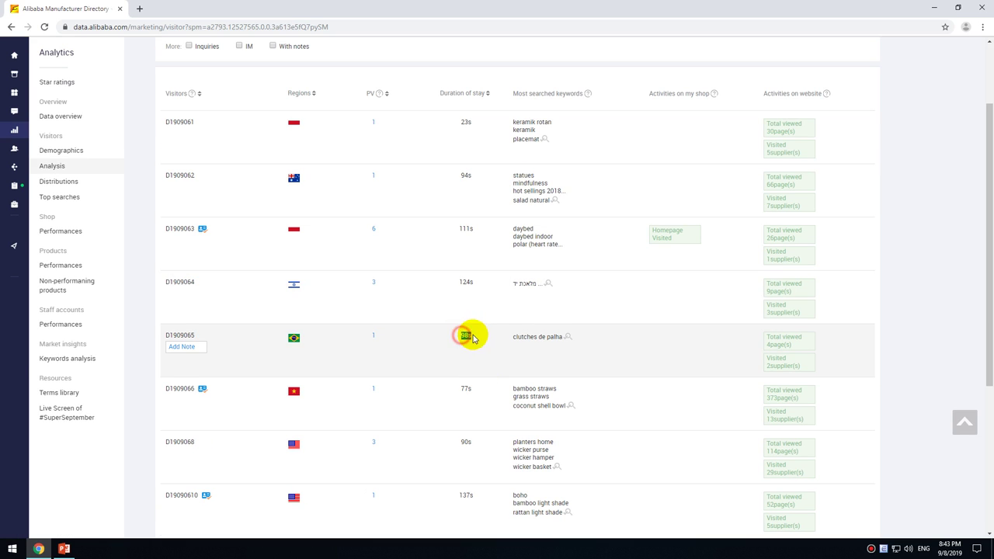
pyautogui.click(459, 391)
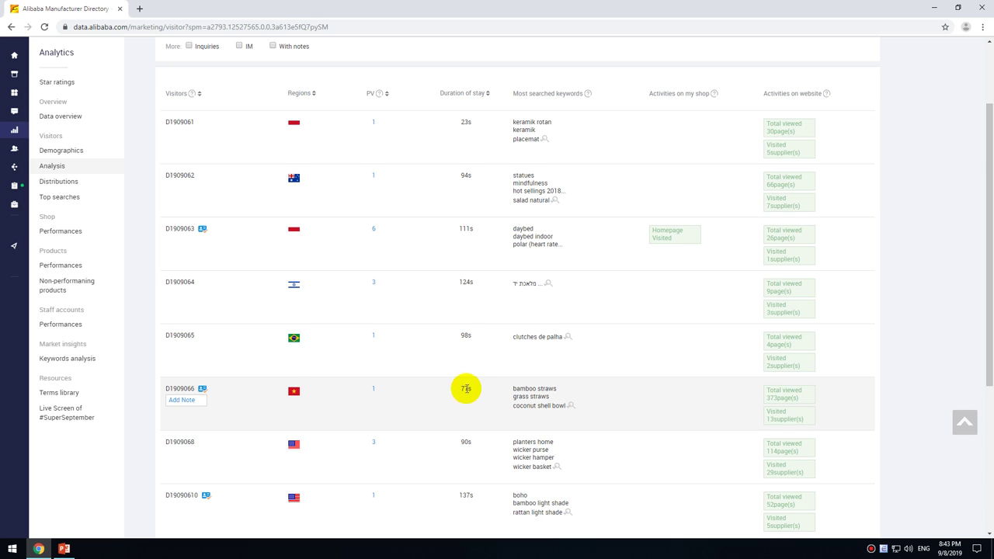
pyautogui.scroll(-2, 468, 376)
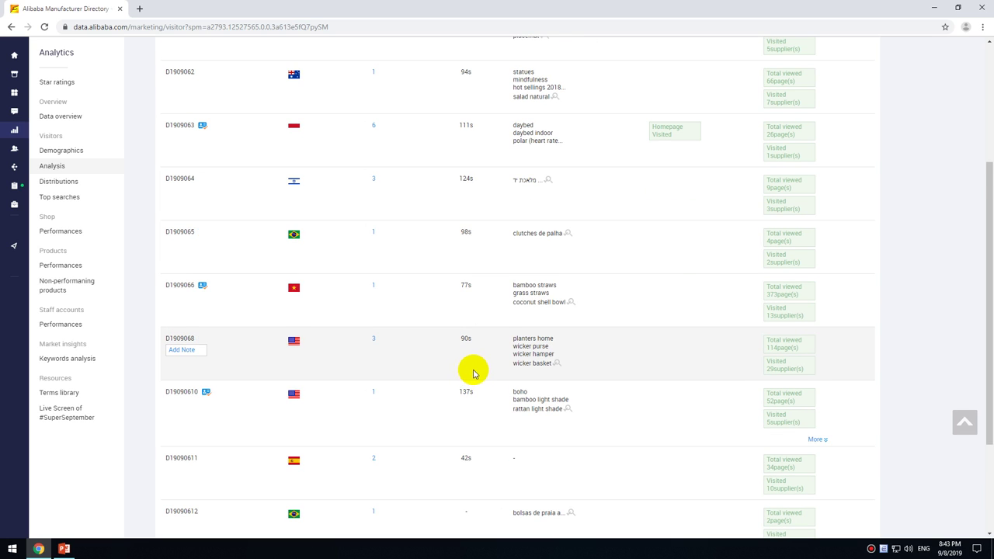
pyautogui.scroll(-1, 473, 374)
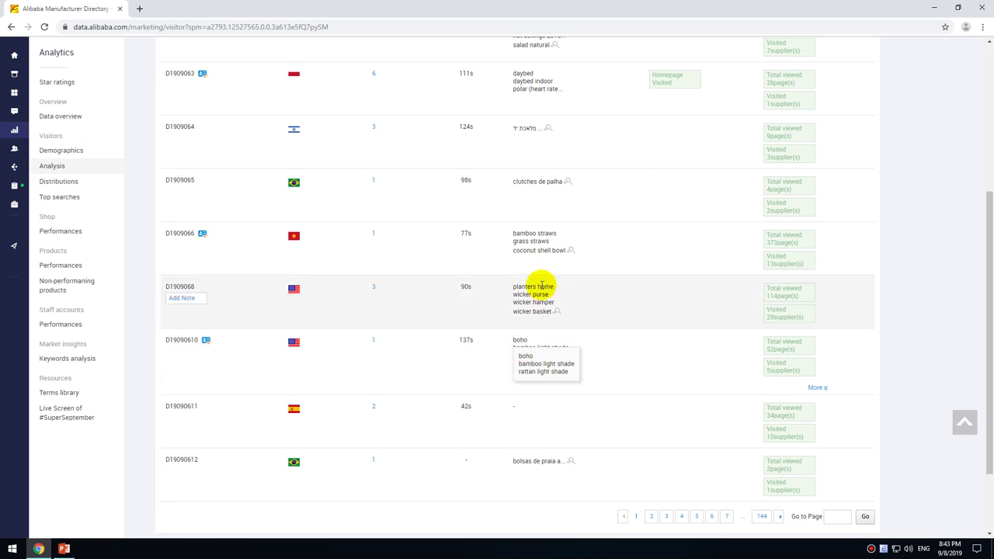
pyautogui.scroll(3, 475, 233)
pyautogui.click(623, 162)
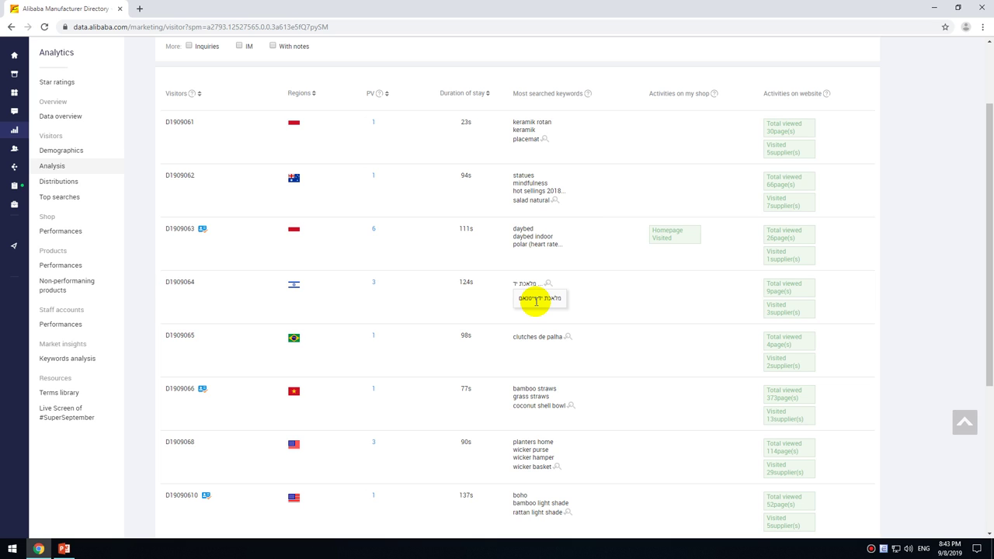
pyautogui.tripleClick(535, 302)
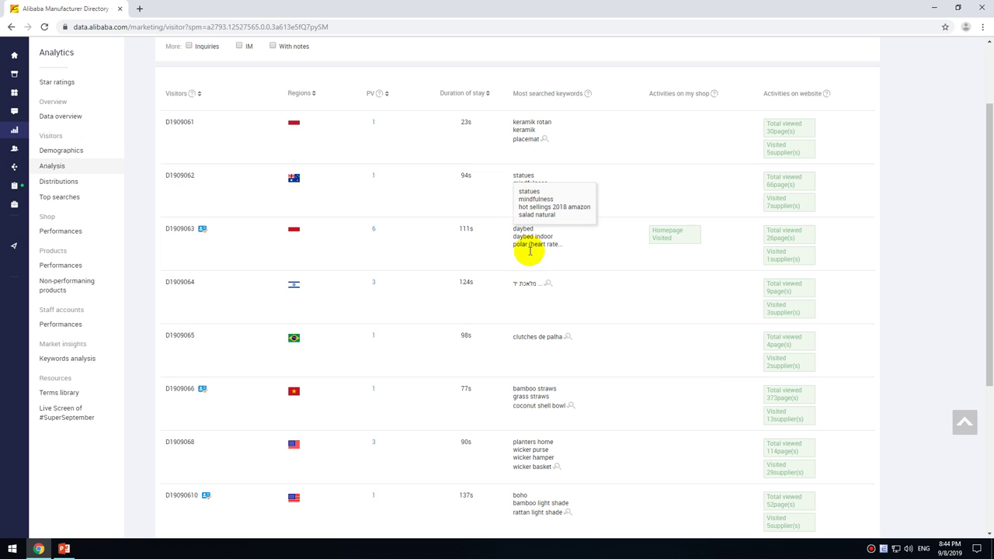
pyautogui.scroll(-1, 552, 342)
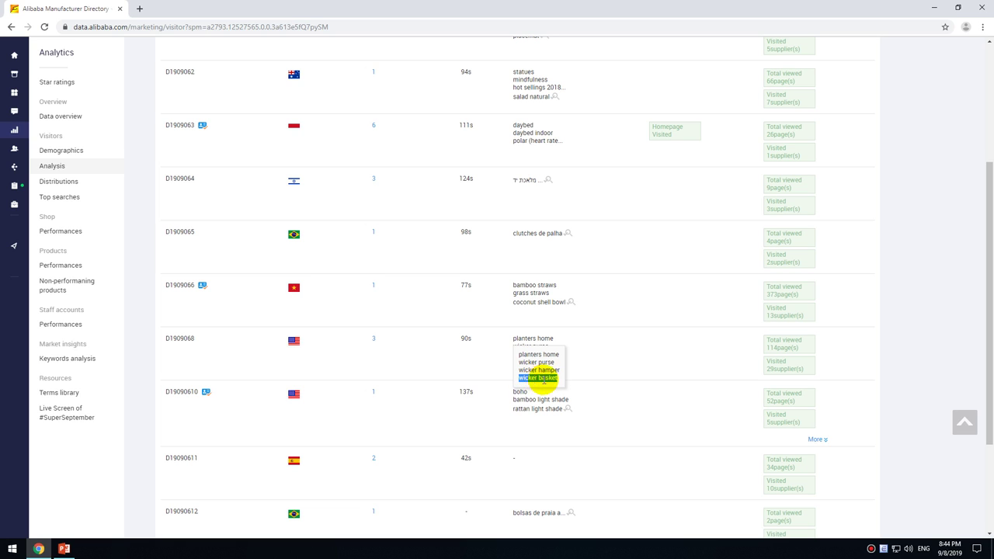
pyautogui.click(466, 366)
pyautogui.scroll(-3, 525, 371)
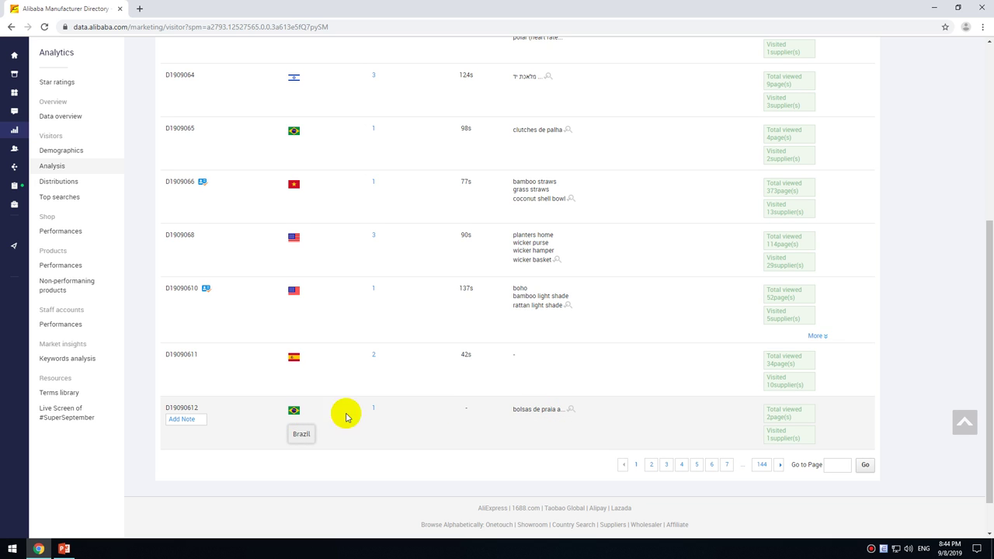
pyautogui.scroll(5, 493, 375)
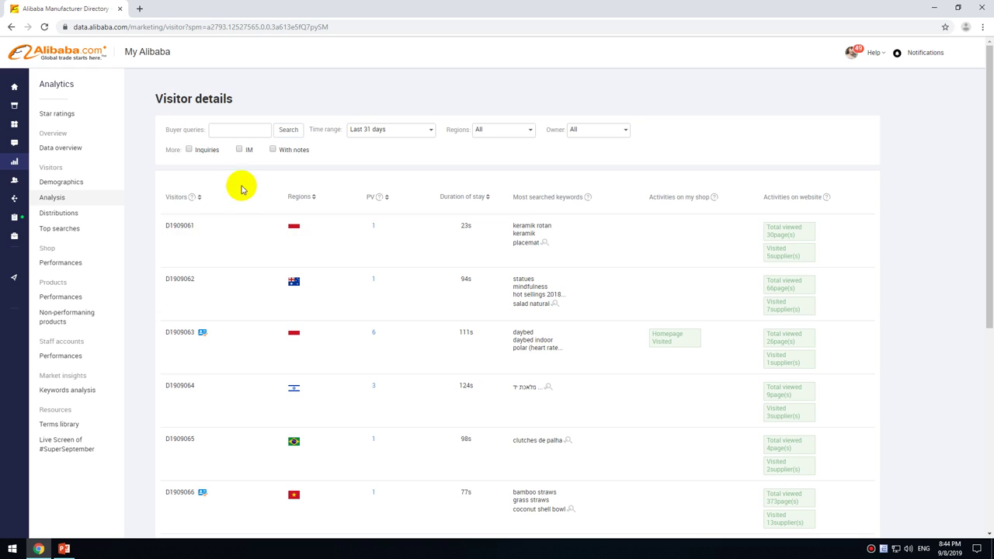
# - Filter visitors to those who sent inquiries, then expand the first and second visitors' activity lists
pyautogui.click(189, 150)
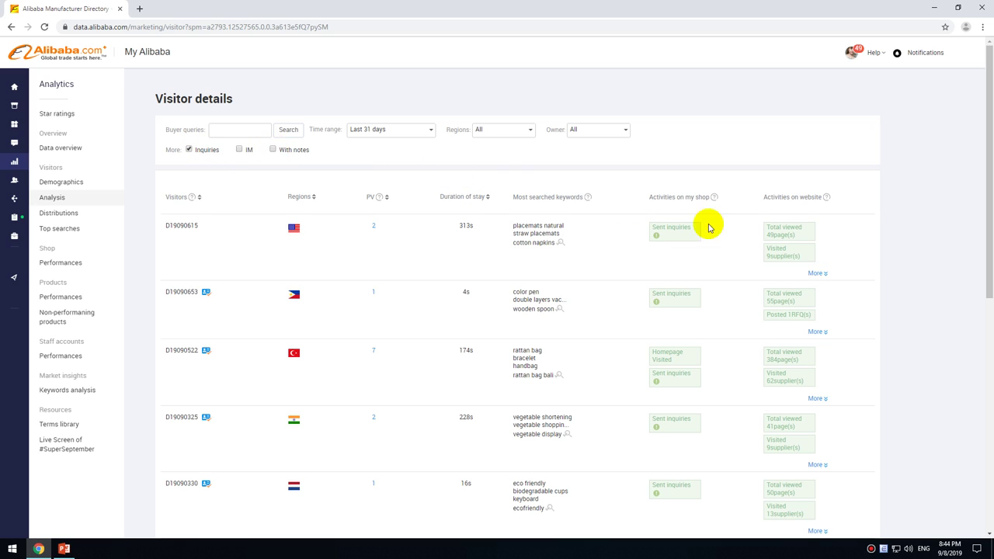
pyautogui.click(818, 274)
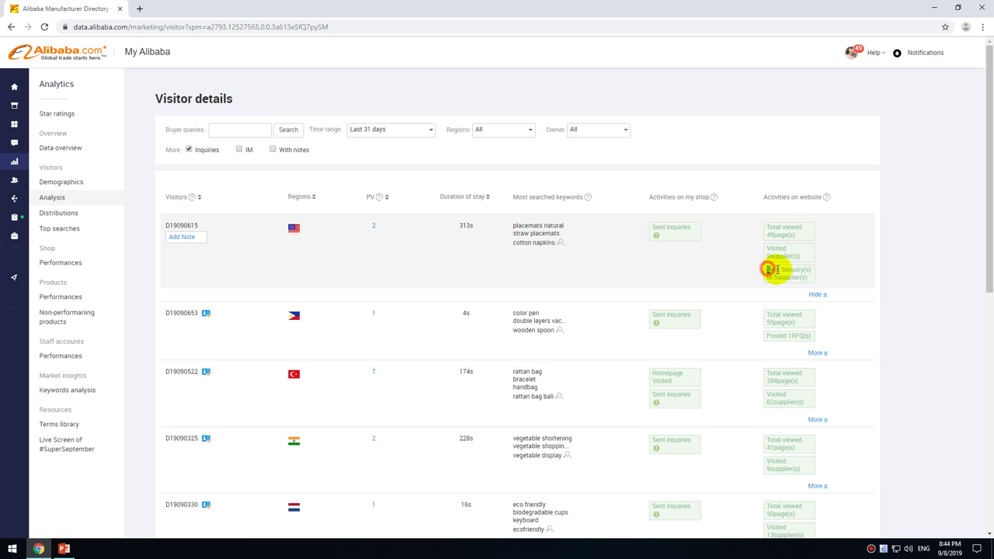
pyautogui.moveTo(768, 268); pyautogui.dragTo(804, 282)
pyautogui.click(808, 285)
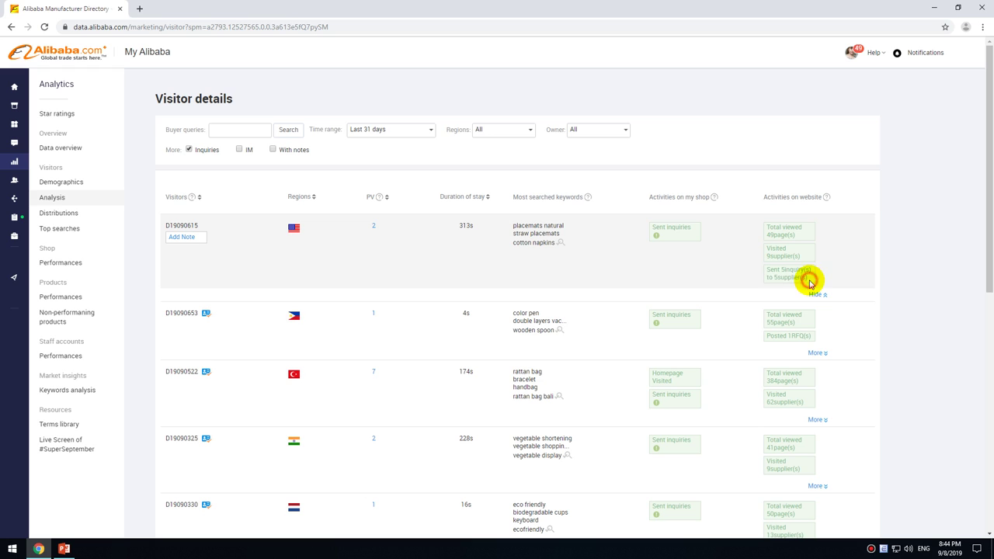
pyautogui.click(815, 354)
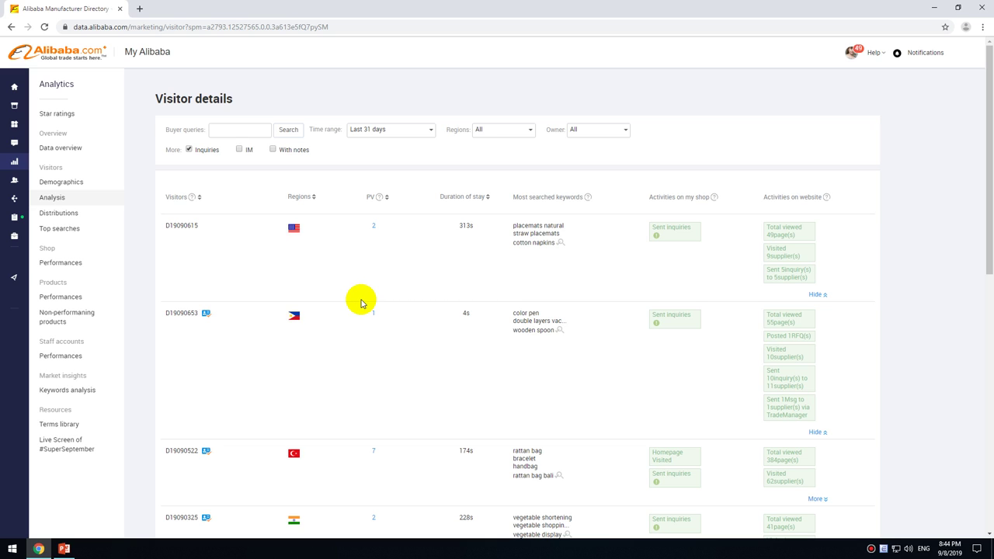
# - Delete the test text from the first visitor's note
pyautogui.click(180, 238)
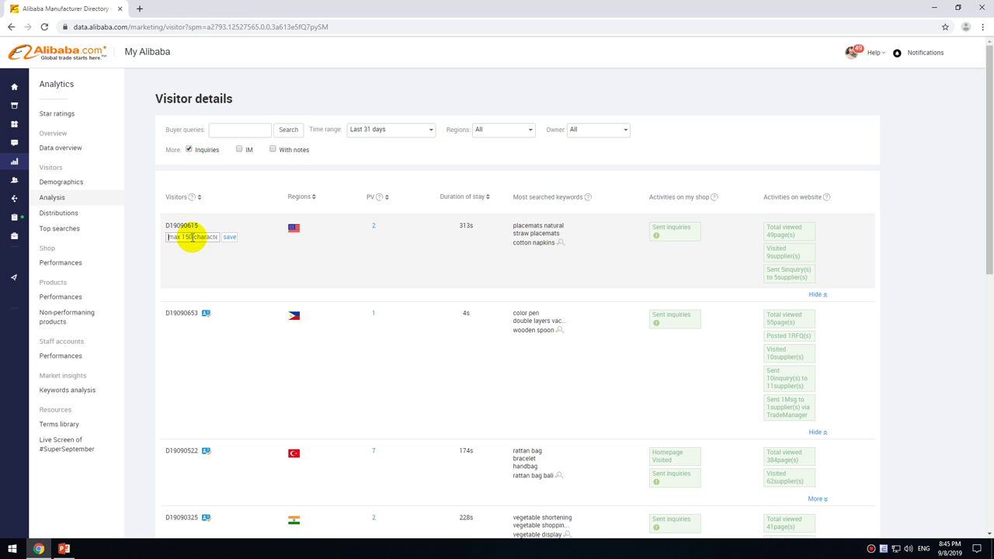
pyautogui.click(198, 260)
pyautogui.click(201, 238)
pyautogui.moveTo(207, 237); pyautogui.dragTo(167, 238)
pyautogui.press('BackSpace')
pyautogui.click(239, 262)
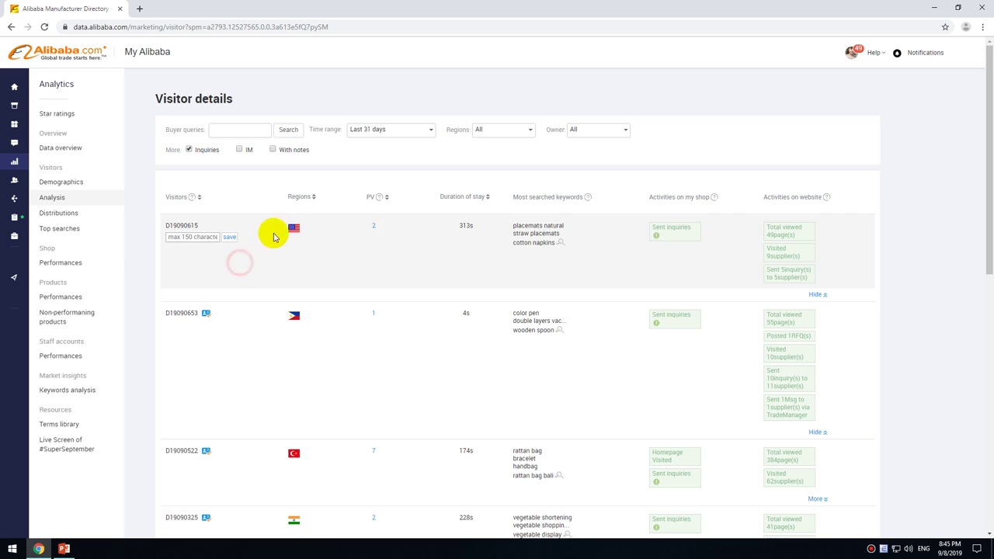
# - Filter to visitors with notes instead of inquiries, then go to Top searches
pyautogui.click(274, 150)
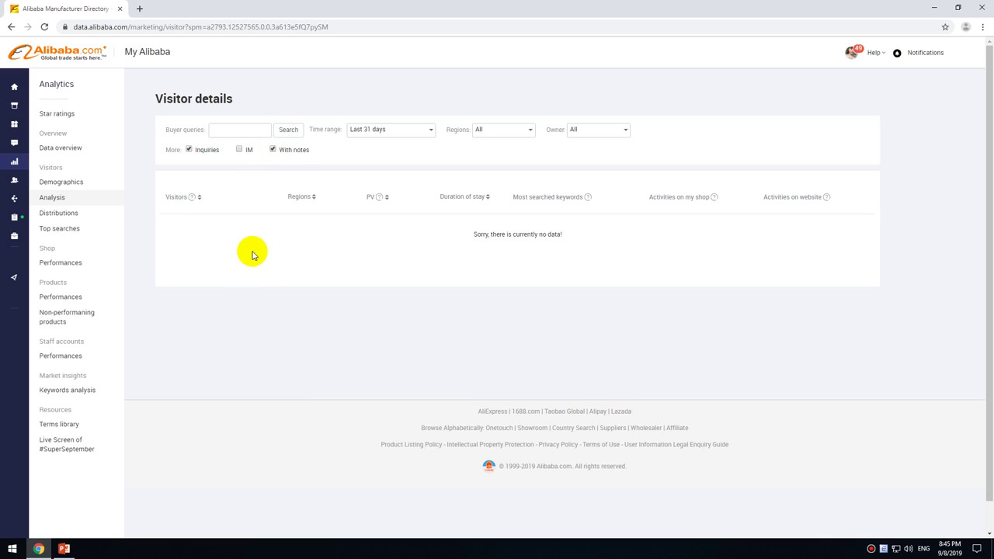
pyautogui.click(189, 150)
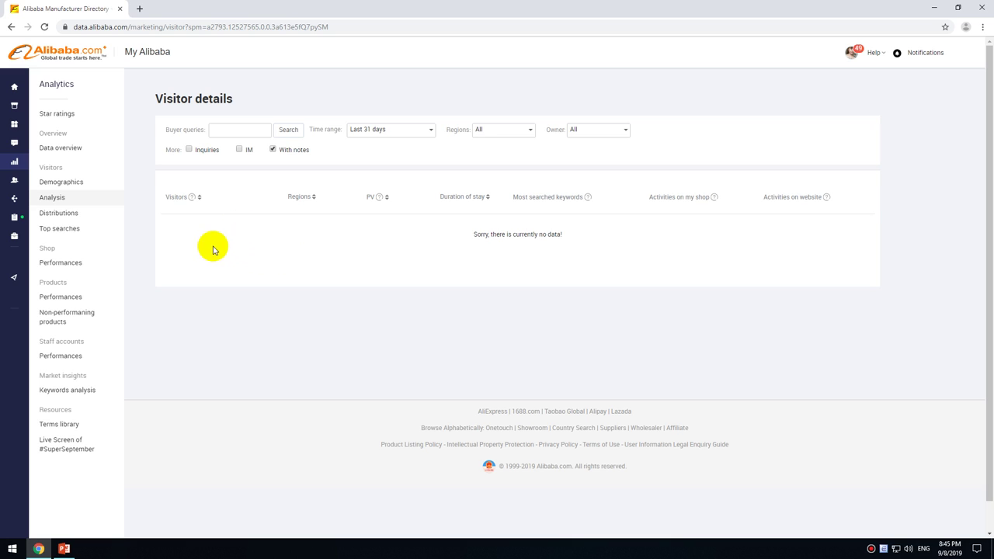
pyautogui.click(74, 229)
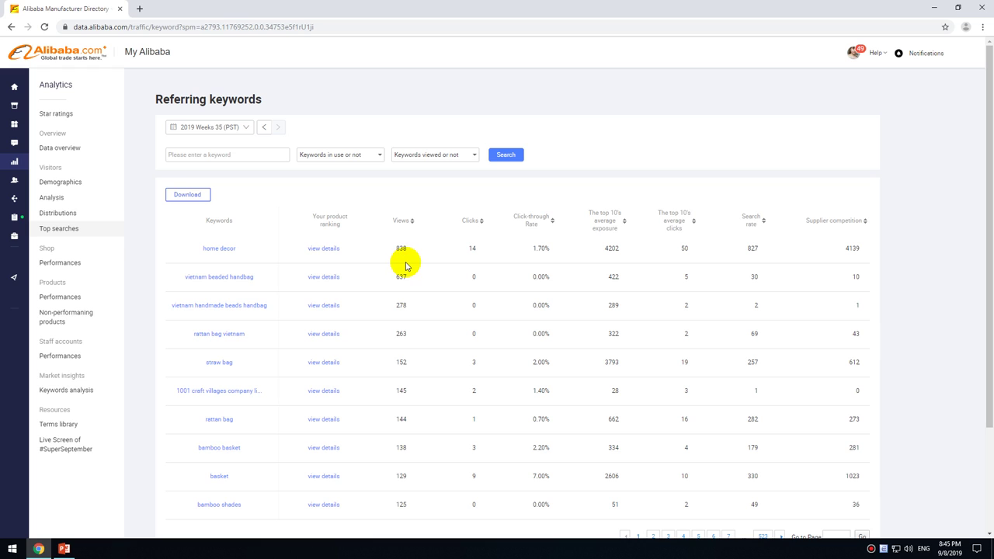
# - Change the Referring keywords period from 2019 Week 35 to the month of August 2019
pyautogui.scroll(-1, 405, 266)
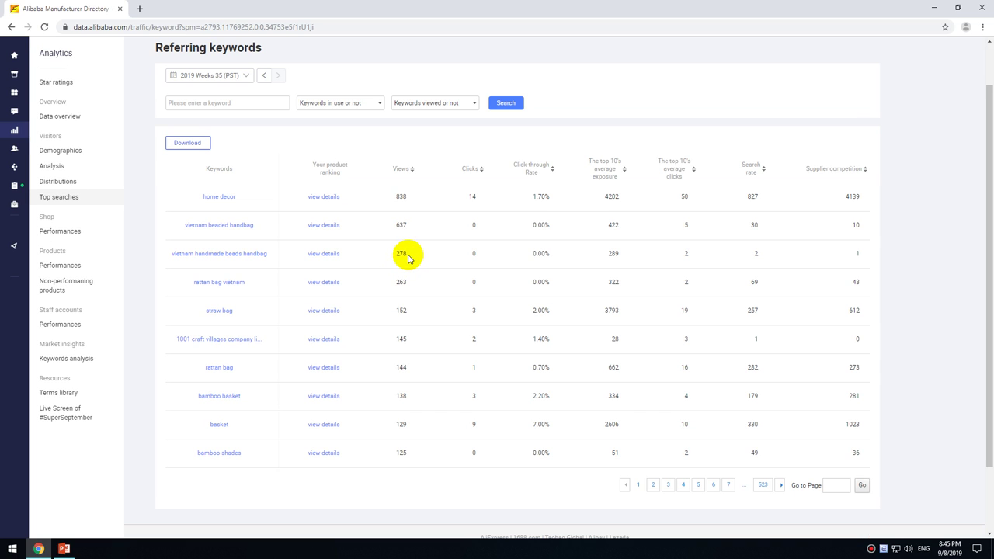
pyautogui.scroll(1, 405, 253)
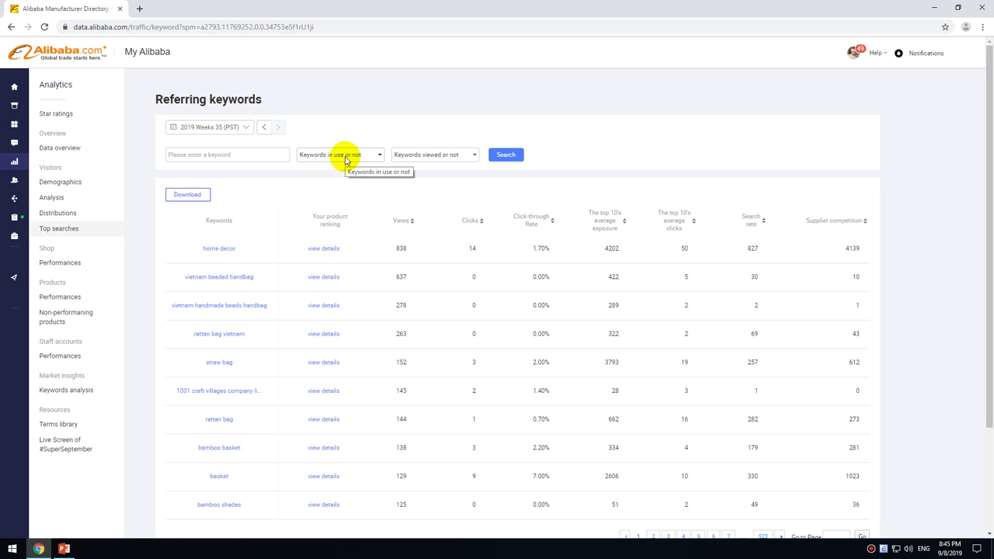
pyautogui.click(233, 126)
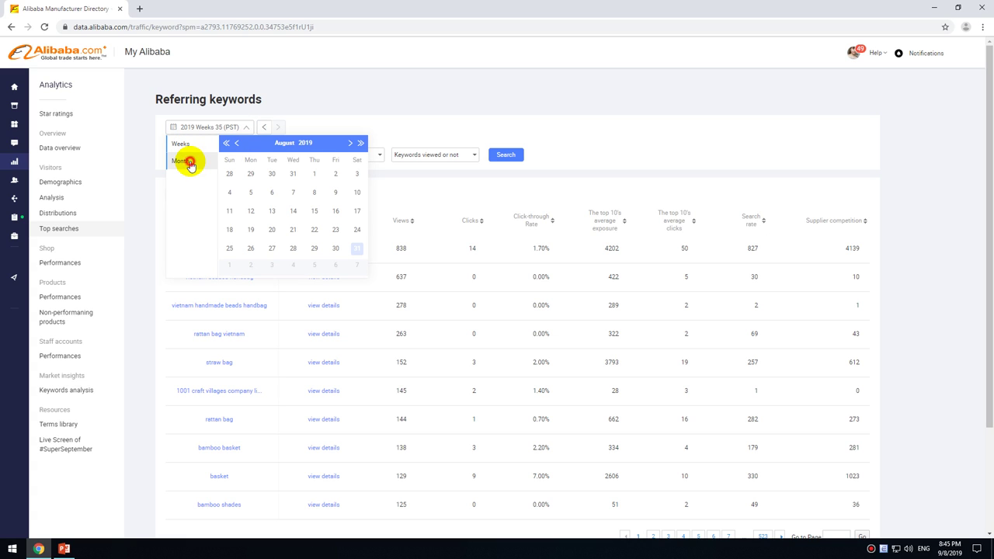
pyautogui.click(190, 164)
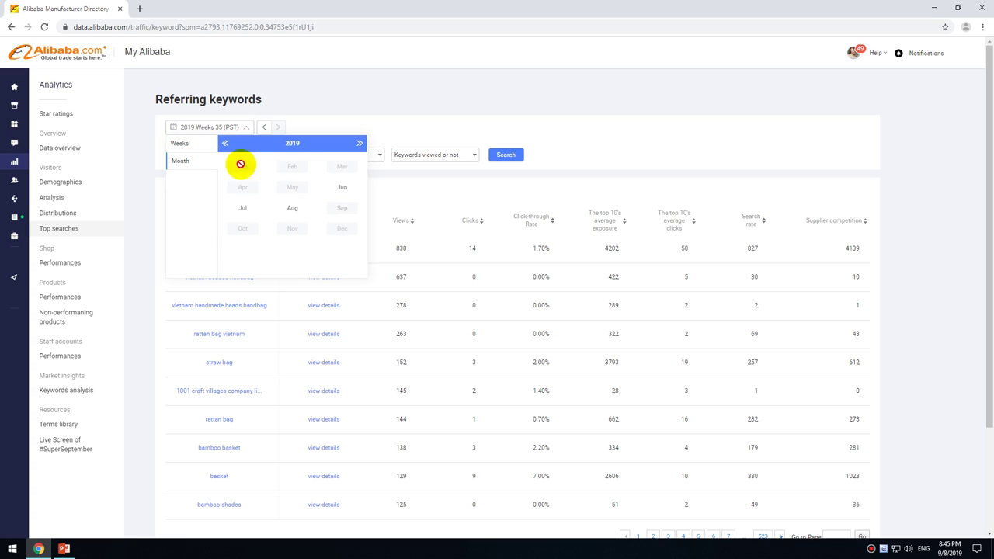
pyautogui.click(298, 210)
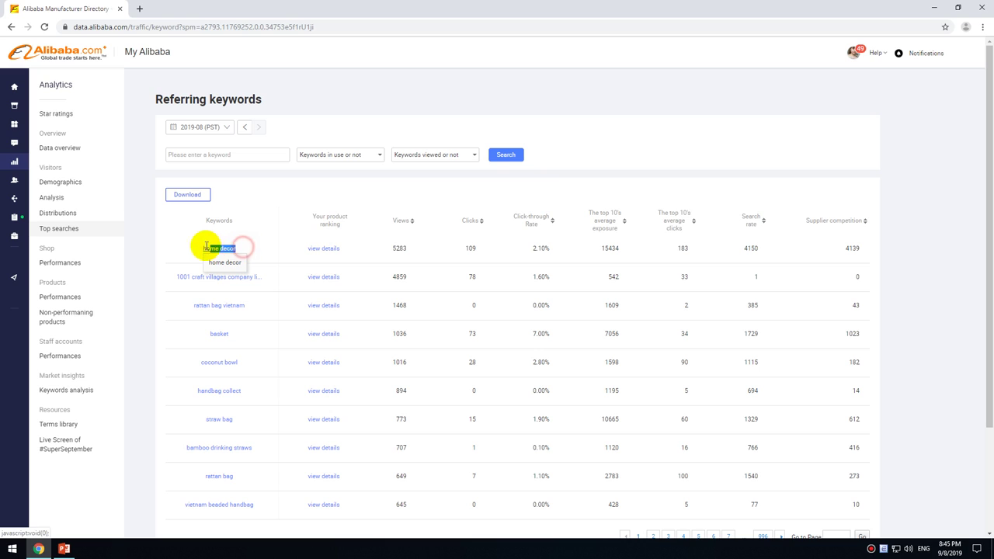
pyautogui.moveTo(393, 250); pyautogui.dragTo(474, 251)
pyautogui.click(397, 251)
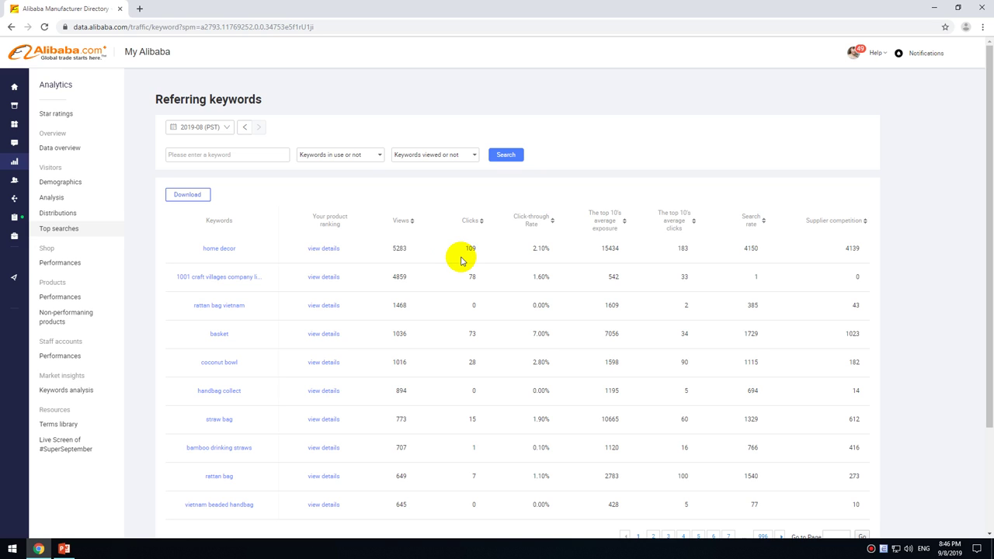
pyautogui.moveTo(532, 247); pyautogui.dragTo(547, 247)
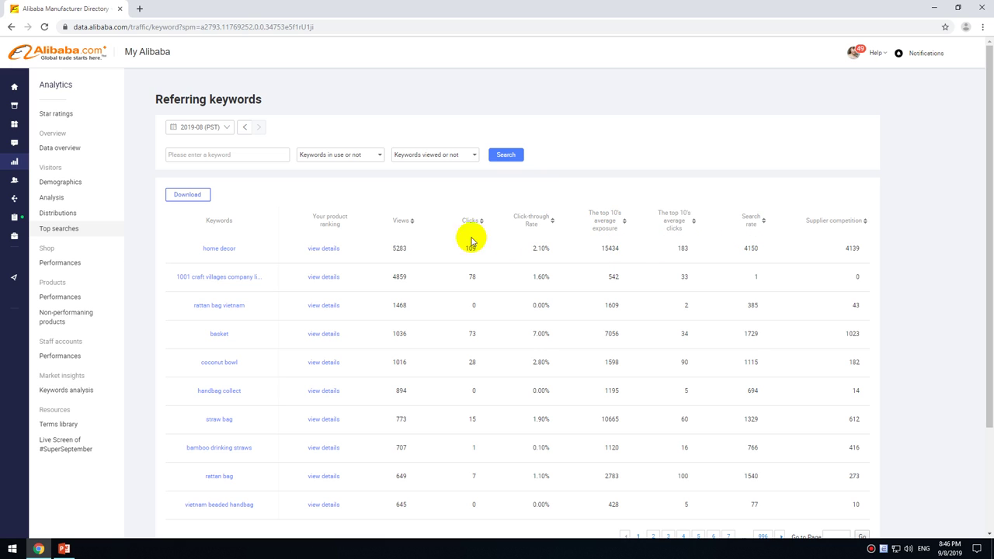
pyautogui.moveTo(602, 249); pyautogui.dragTo(622, 256)
pyautogui.click(616, 250)
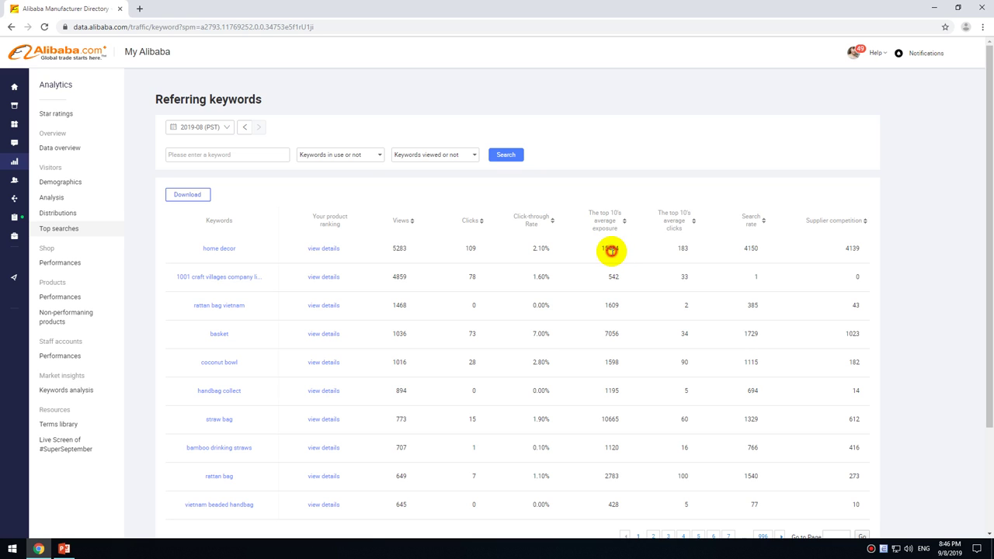
pyautogui.doubleClick(683, 249)
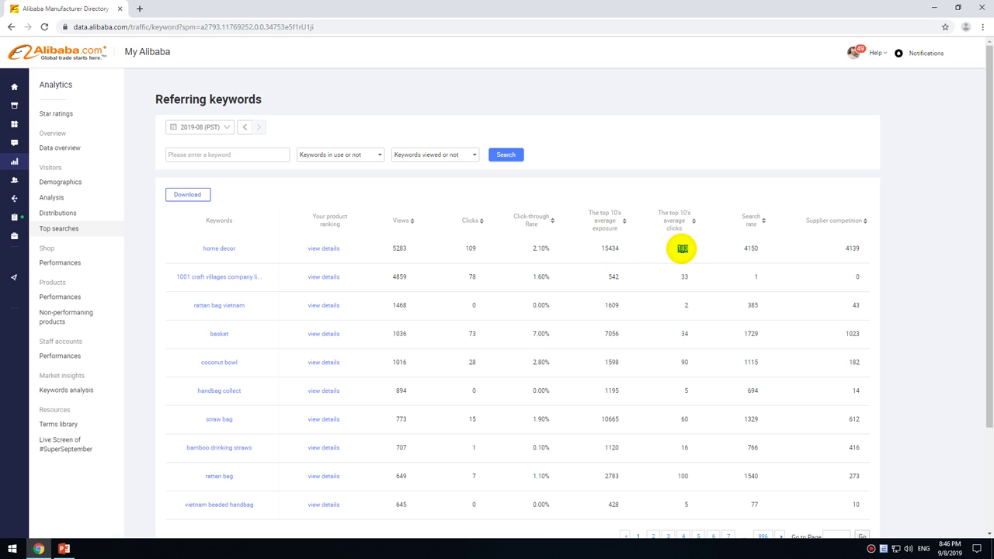
pyautogui.click(682, 248)
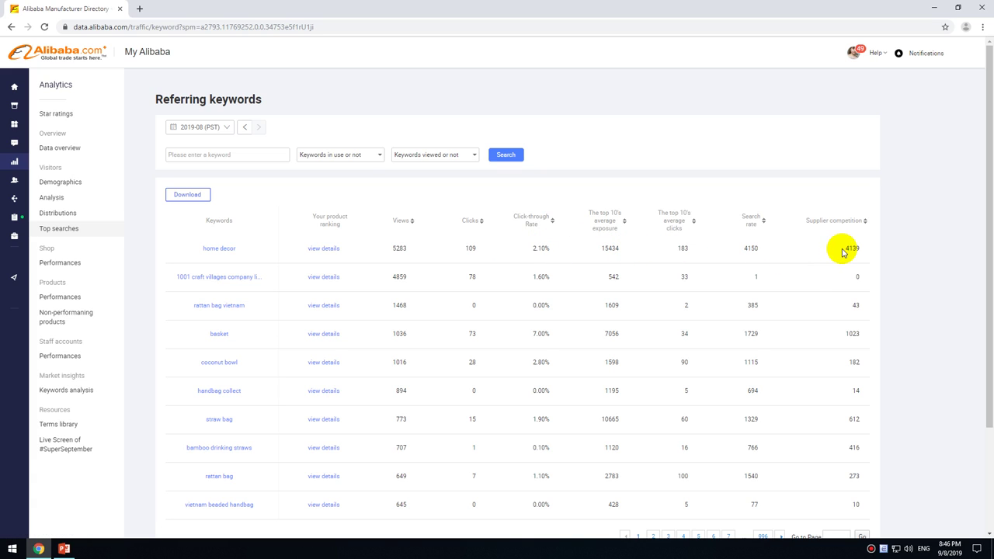
pyautogui.moveTo(818, 226)
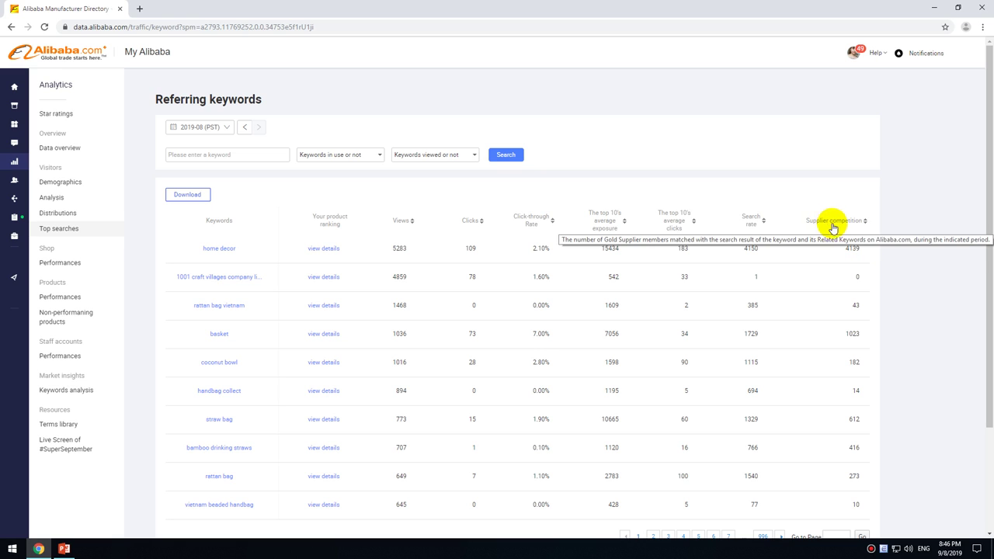
pyautogui.click(814, 248)
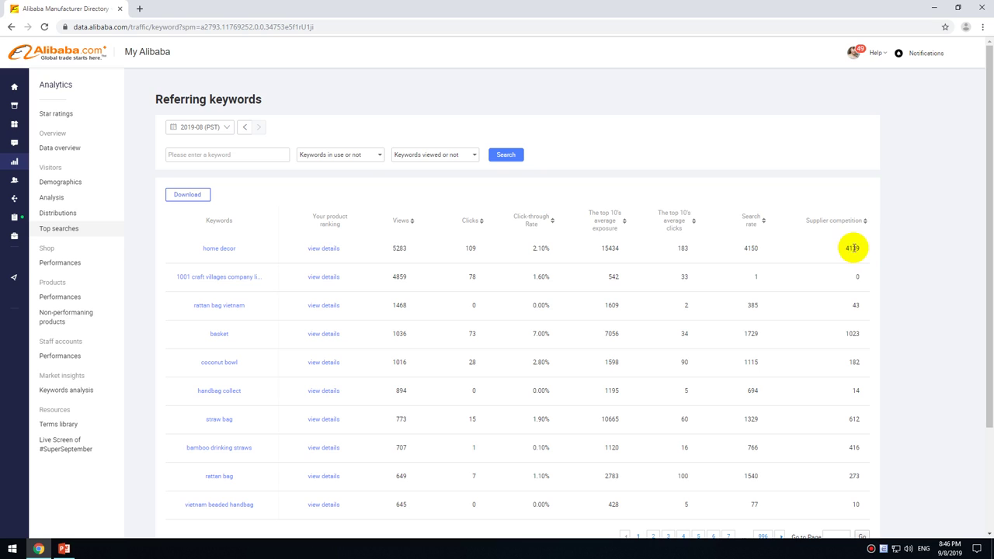
# - View the Product Ranking for home decor, then close the popup
pyautogui.click(326, 249)
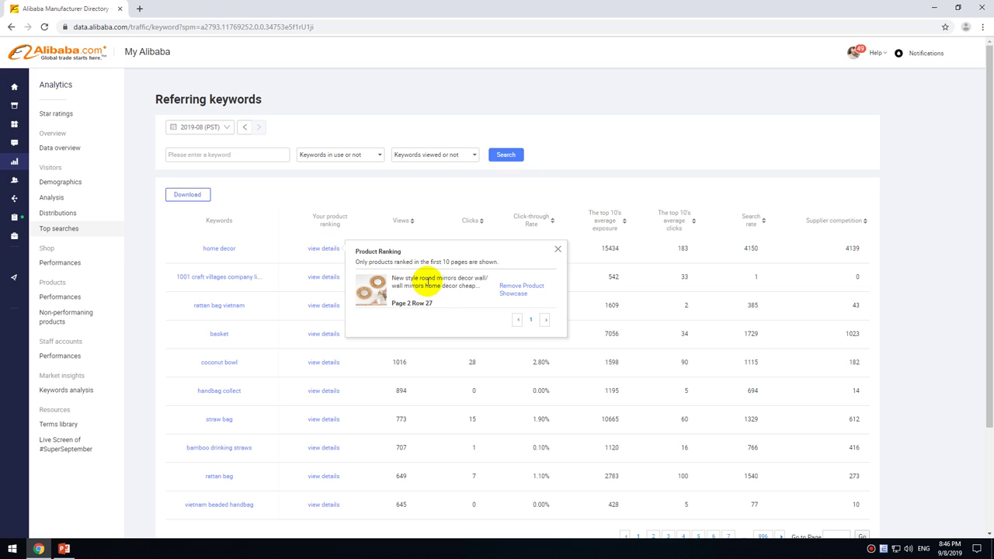
pyautogui.moveTo(392, 309); pyautogui.dragTo(430, 304)
pyautogui.click(414, 304)
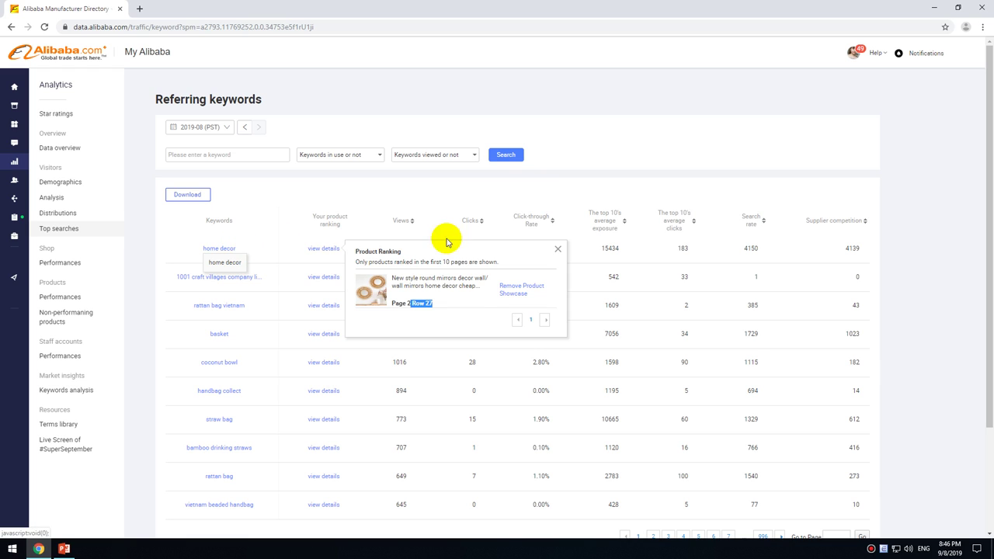
pyautogui.click(557, 250)
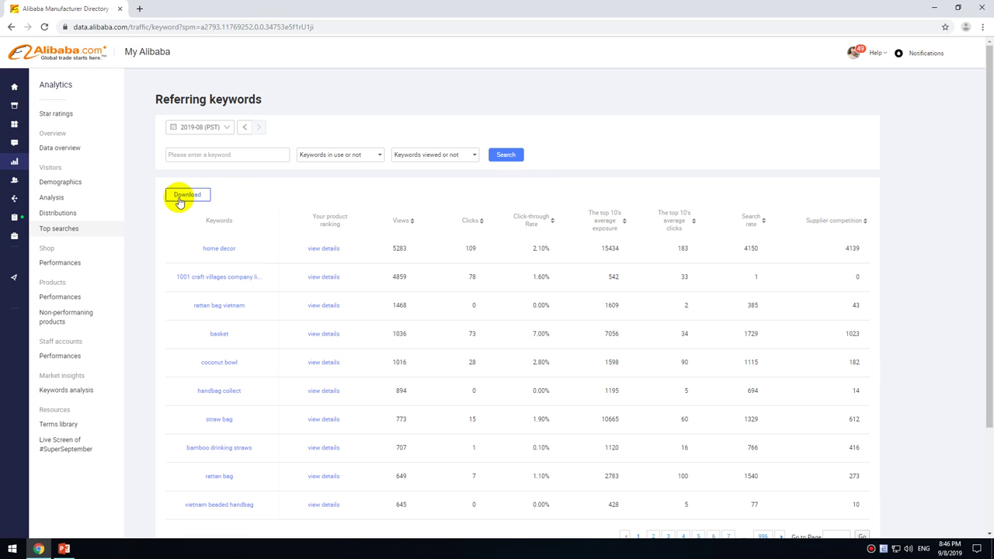
# - Download the August referring keywords report as a CSV file
pyautogui.scroll(-1, 204, 228)
pyautogui.scroll(1, 205, 229)
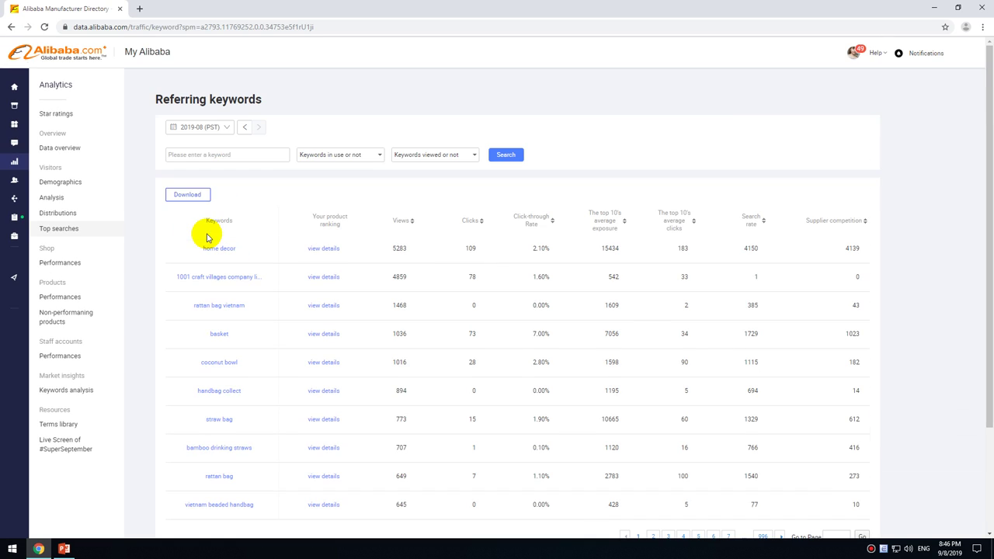
pyautogui.click(187, 196)
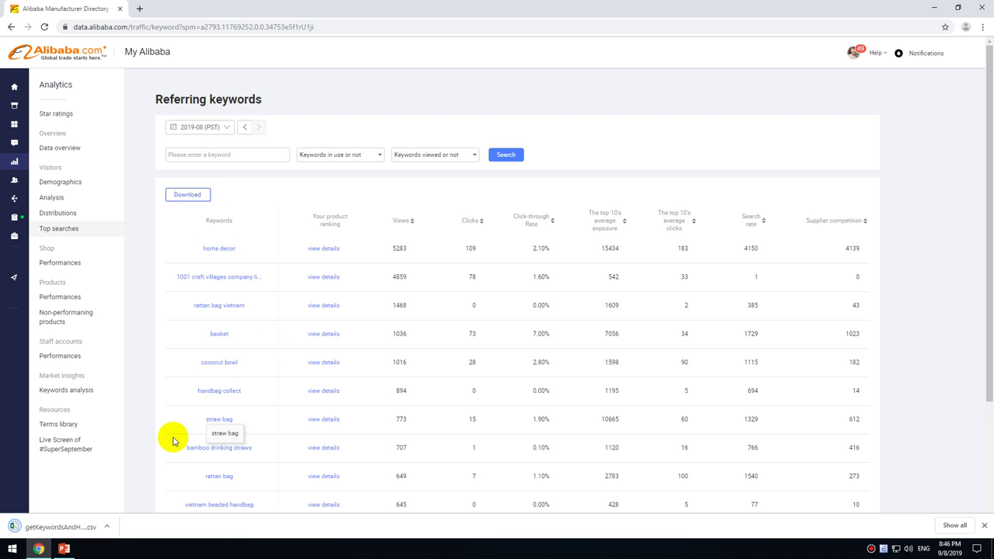
pyautogui.click(108, 526)
# - Locate getKeywordsAndHasP4P_2019-09-08.csv in Downloads, check its properties, and open it in Excel
pyautogui.click(137, 493)
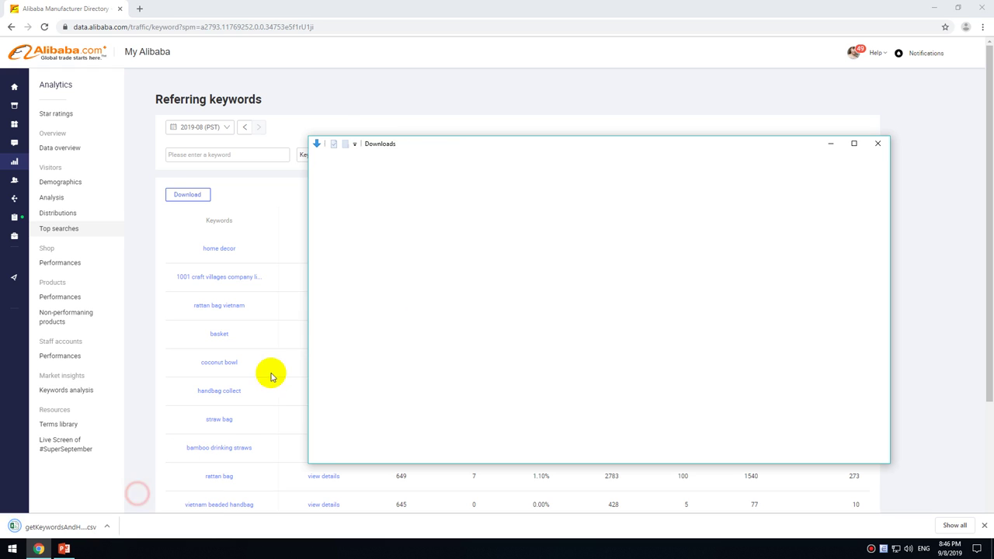
pyautogui.rightClick(414, 215)
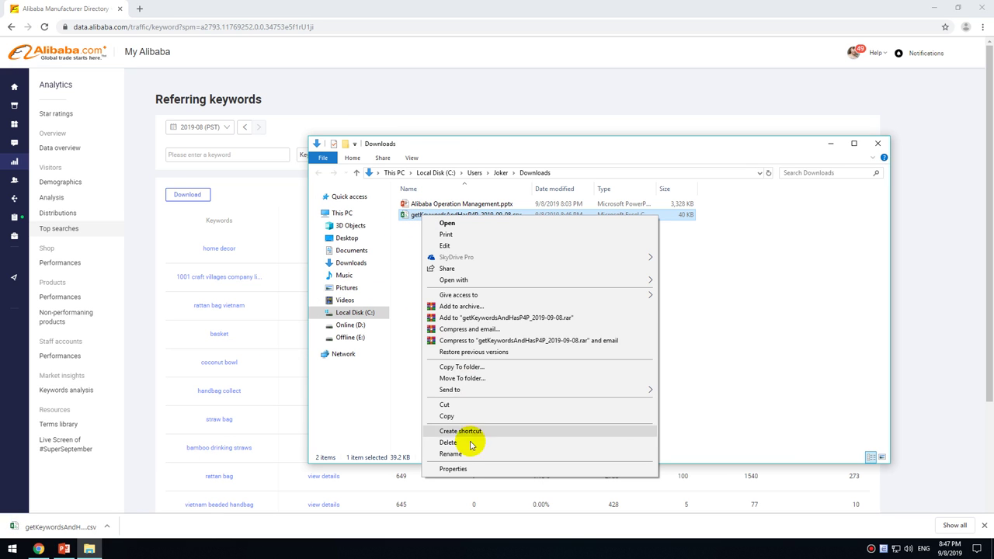
pyautogui.click(462, 469)
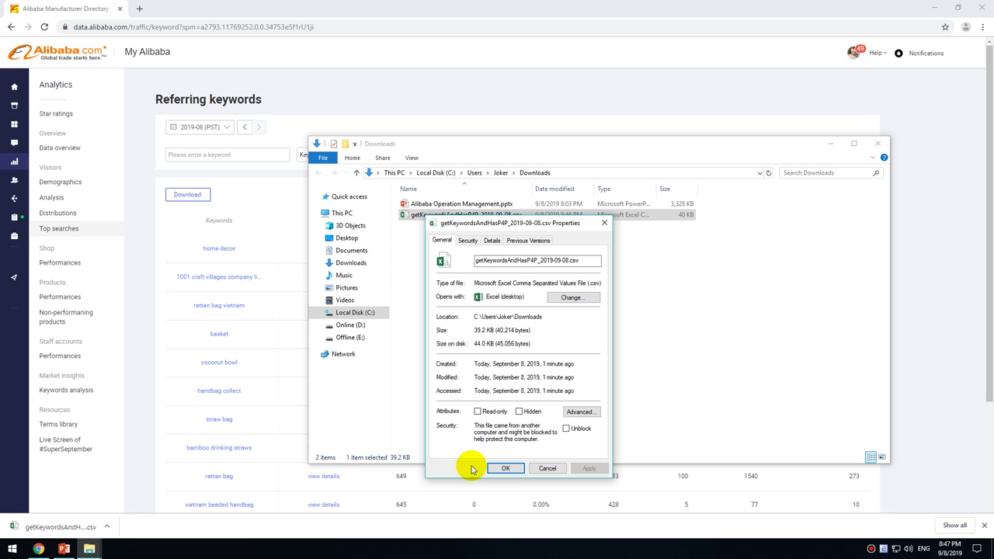
pyautogui.click(505, 469)
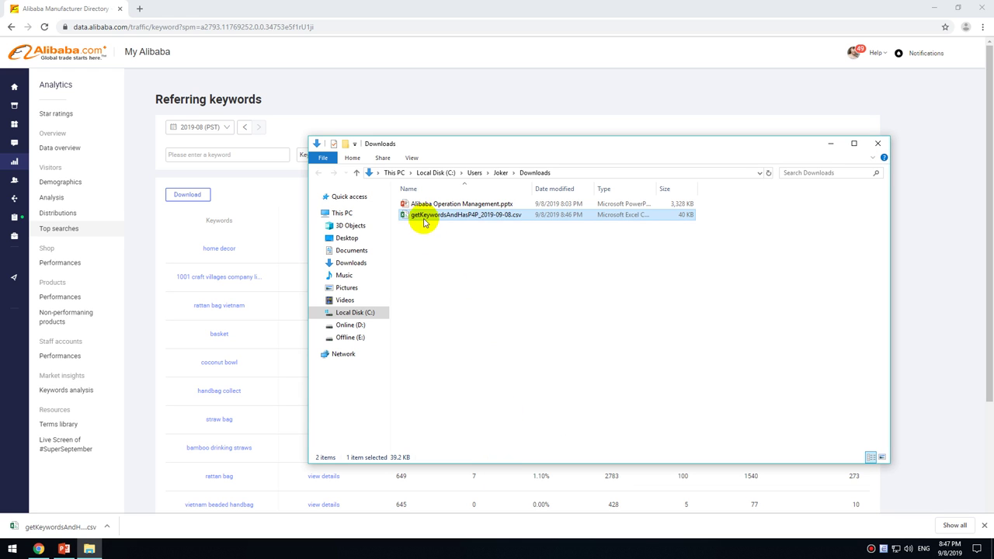
pyautogui.doubleClick(422, 216)
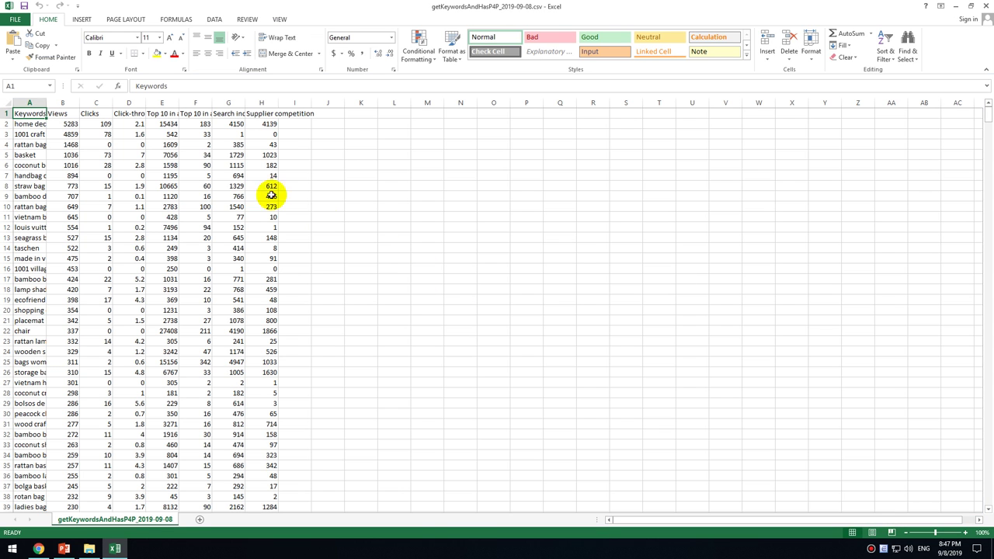
# - Widen column B, inspect the home decor row's figures, then close Excel without saving
pyautogui.moveTo(79, 103); pyautogui.dragTo(379, 101)
pyautogui.click(399, 122)
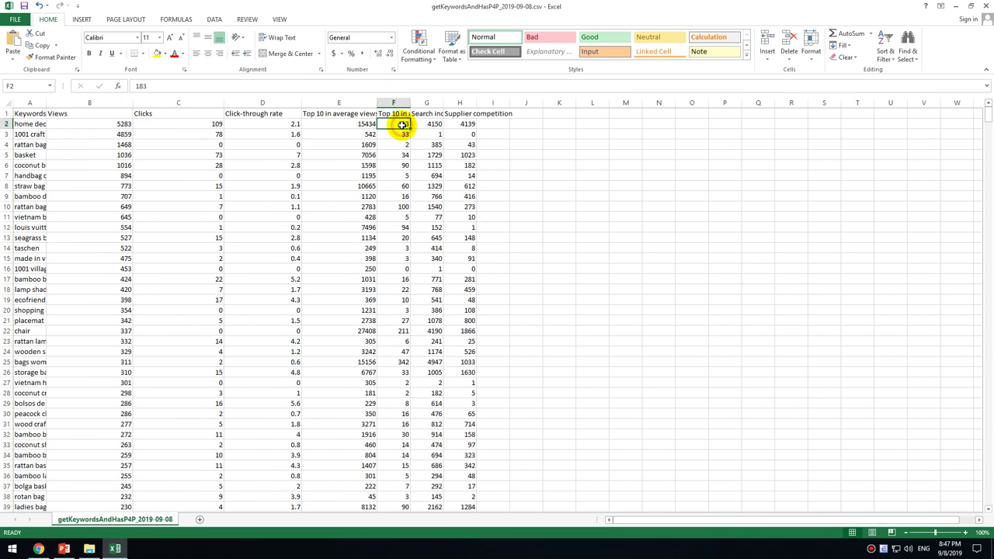
pyautogui.click(109, 125)
pyautogui.click(160, 122)
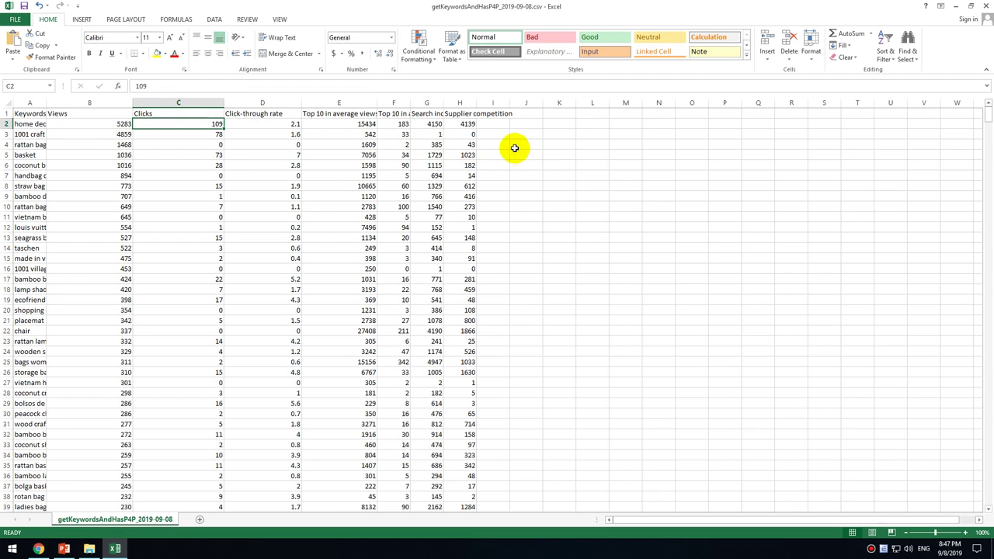
pyautogui.click(462, 125)
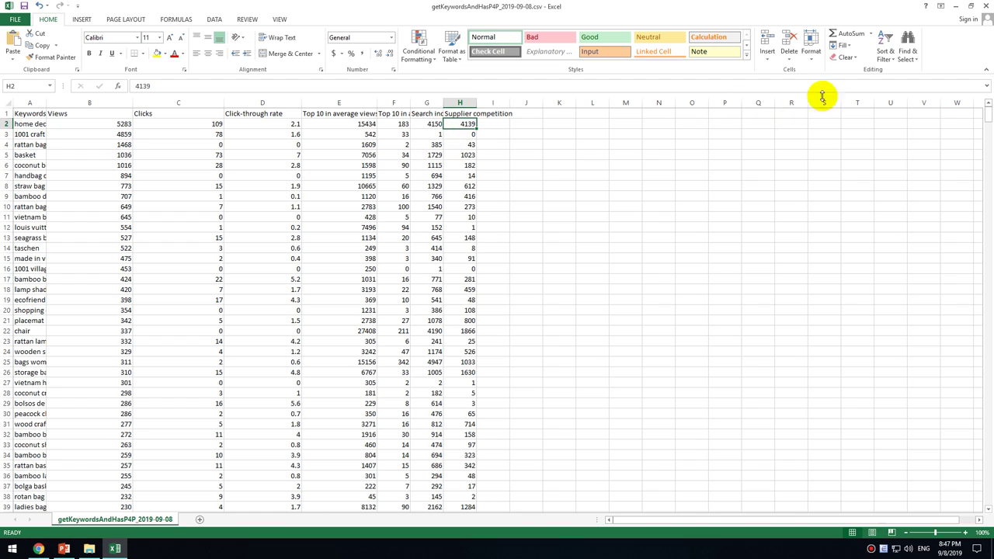
pyautogui.click(983, 5)
pyautogui.click(497, 287)
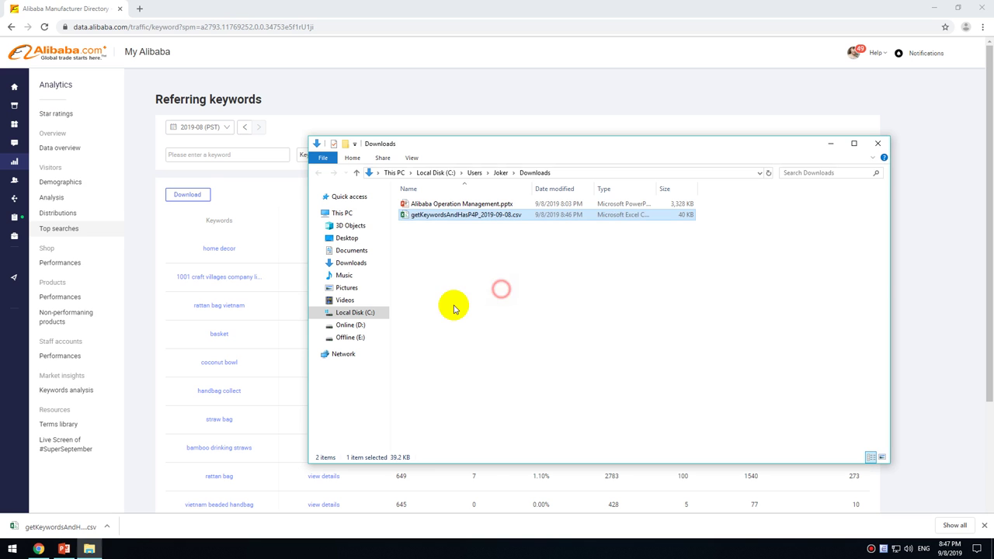
# - Filter the Referring keywords table to Keywords in use and search
pyautogui.click(476, 4)
pyautogui.click(355, 156)
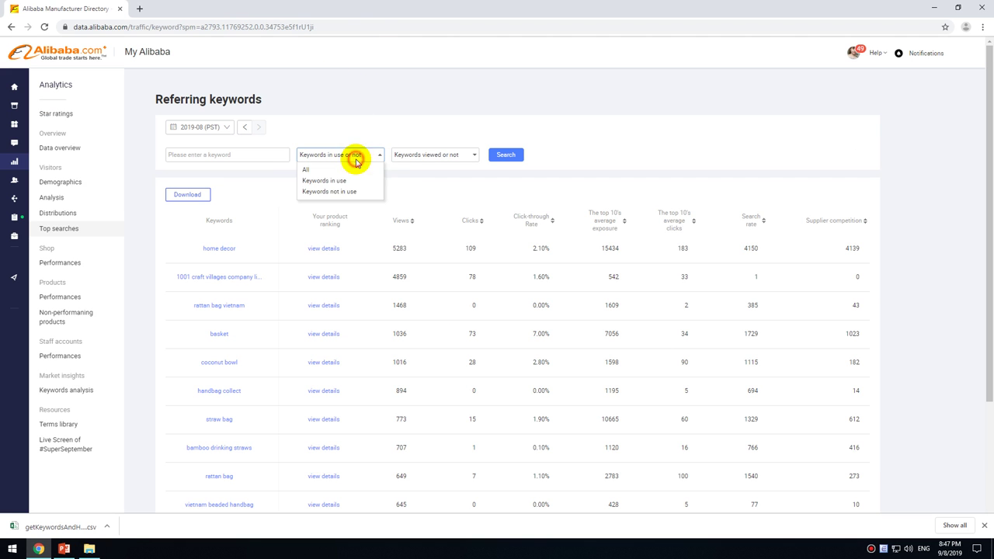
pyautogui.click(345, 183)
pyautogui.click(506, 155)
pyautogui.click(444, 156)
pyautogui.click(446, 159)
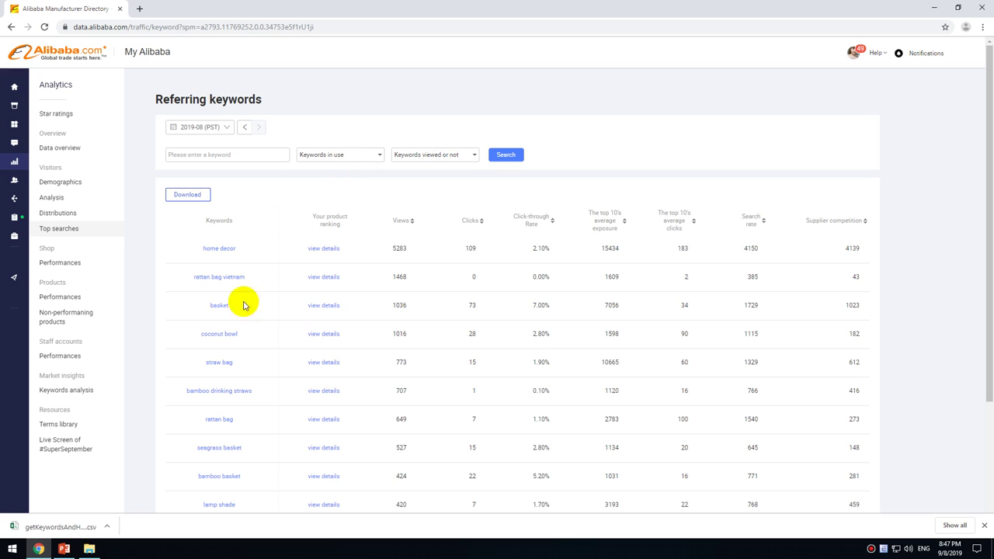
pyautogui.scroll(-1, 257, 287)
pyautogui.scroll(1, 276, 273)
# - Search for keywords that were not viewed
pyautogui.click(431, 154)
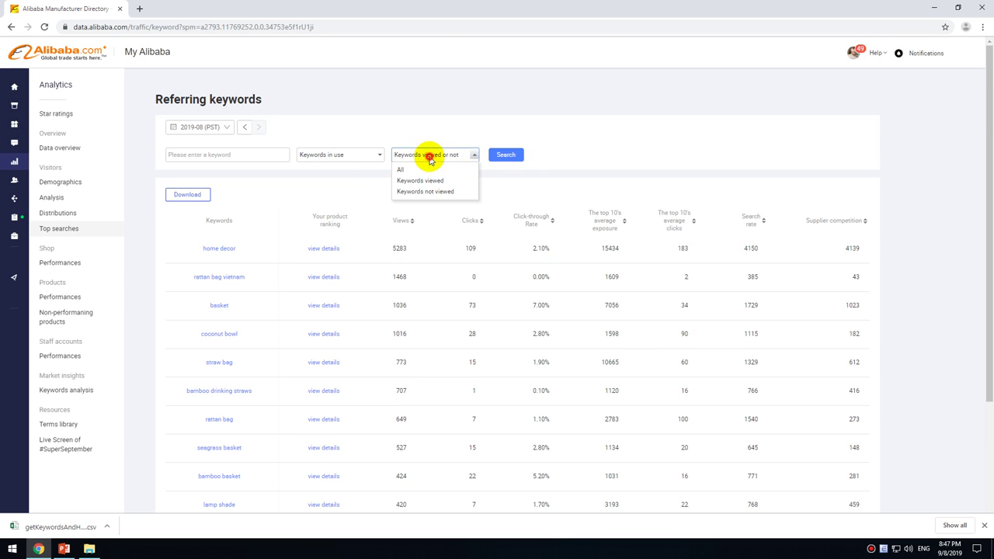
pyautogui.click(445, 193)
pyautogui.click(507, 153)
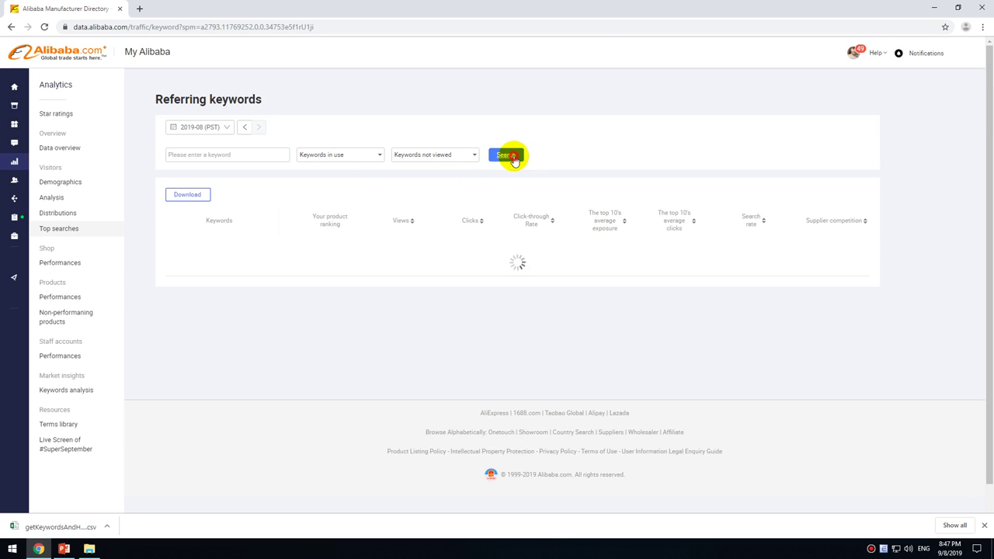
pyautogui.click(421, 158)
pyautogui.click(421, 156)
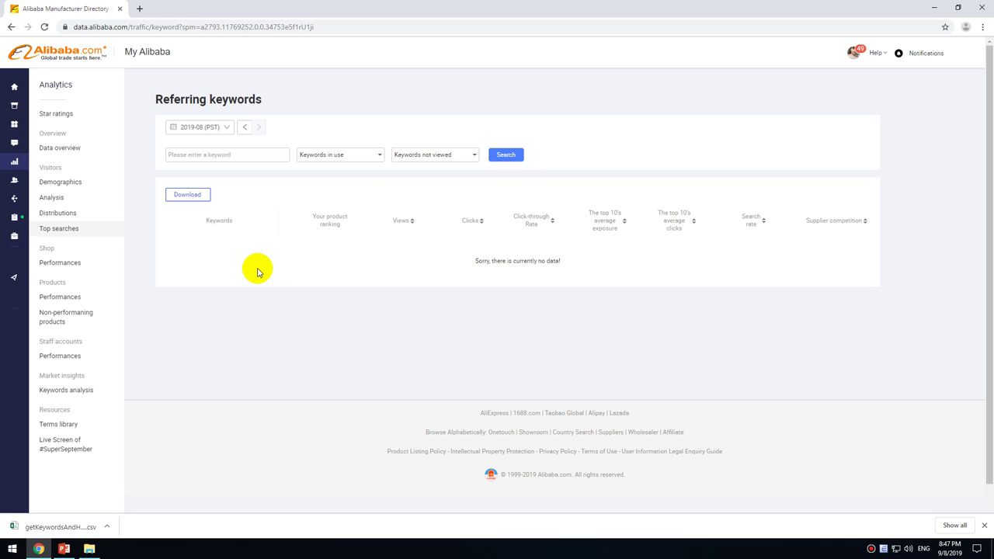
# - Filter to Keywords viewed and run the search
pyautogui.click(451, 158)
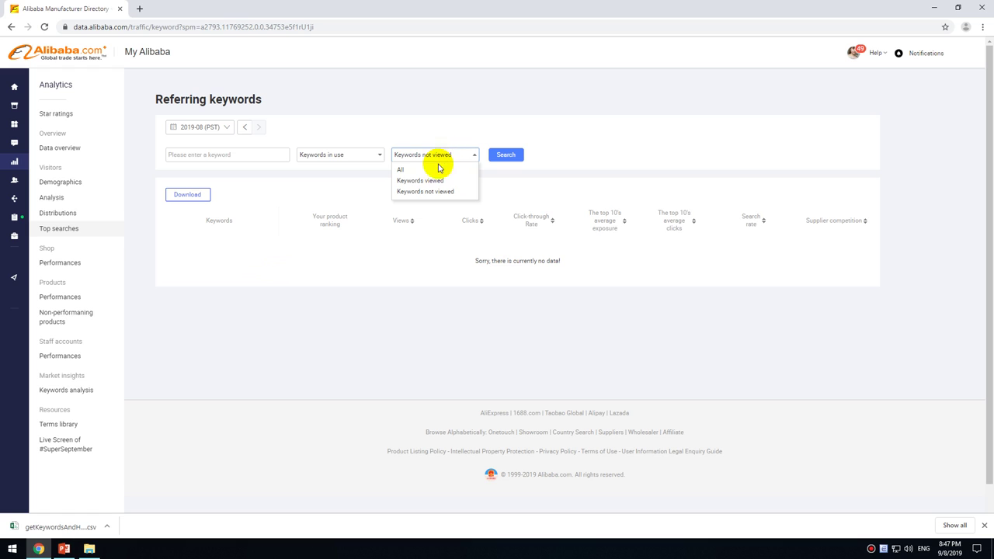
pyautogui.click(432, 181)
pyautogui.click(506, 154)
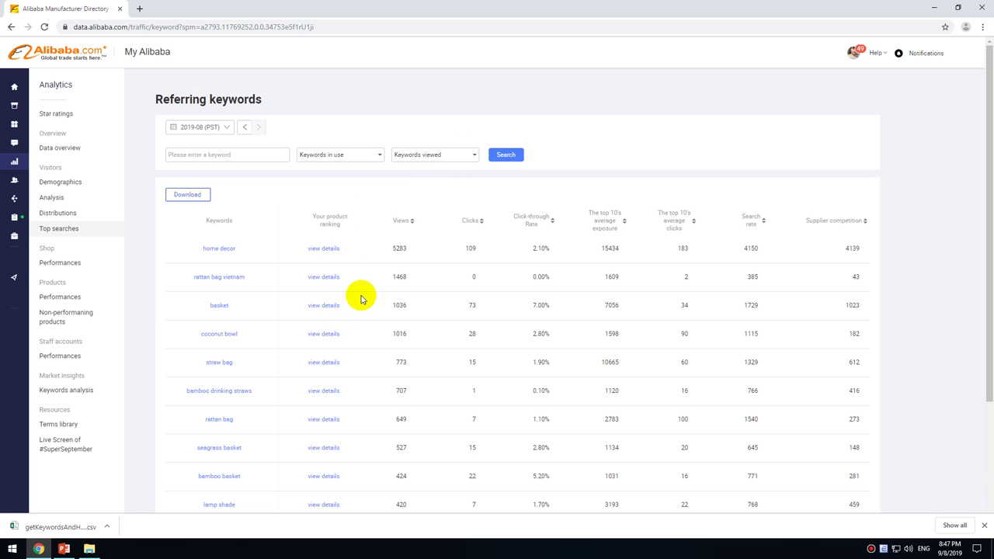
pyautogui.scroll(-3, 361, 299)
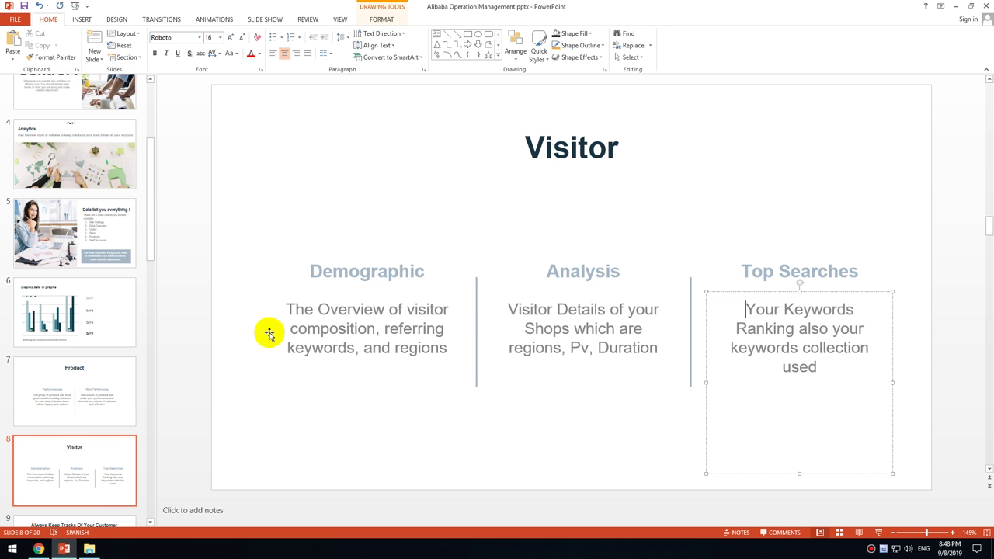
# - Move to slide 9 about tracking customers
pyautogui.scroll(-1, 73, 435)
pyautogui.click(72, 431)
pyautogui.click(72, 437)
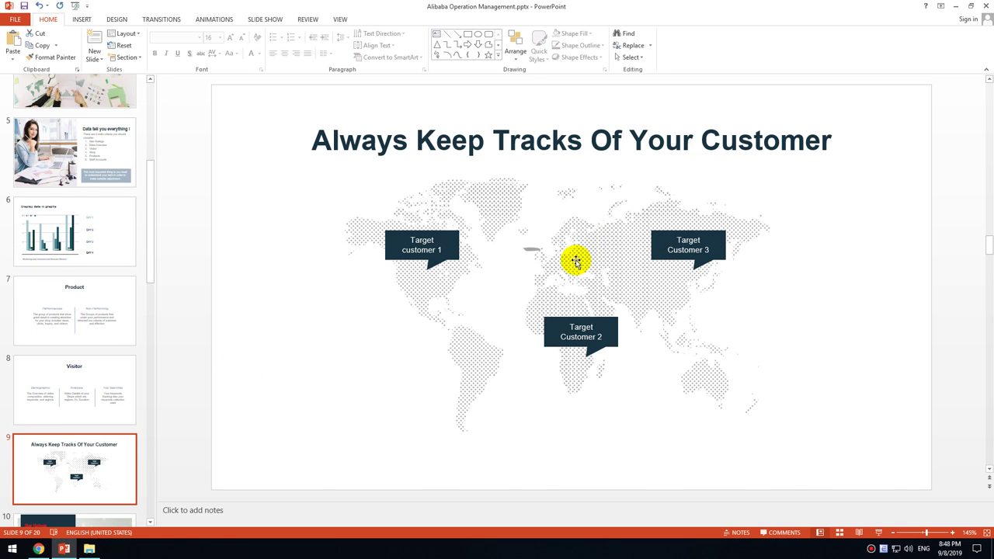
pyautogui.scroll(-2, 543, 262)
pyautogui.scroll(2, 455, 266)
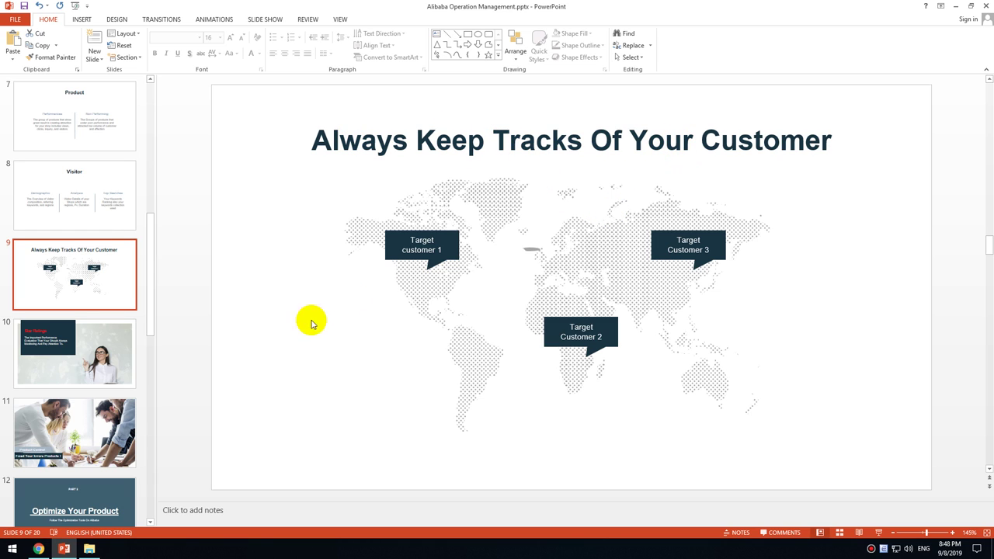
# - Select the world map and Target customer 1 callout, then go to slide 10, Star Ratings
pyautogui.click(536, 242)
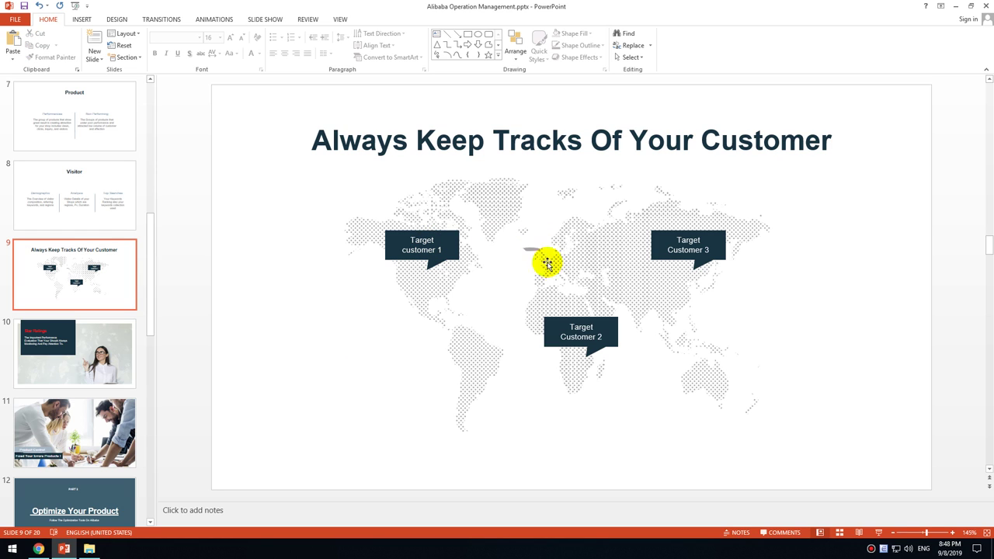
pyautogui.click(576, 283)
pyautogui.click(300, 262)
pyautogui.click(451, 248)
pyautogui.click(581, 333)
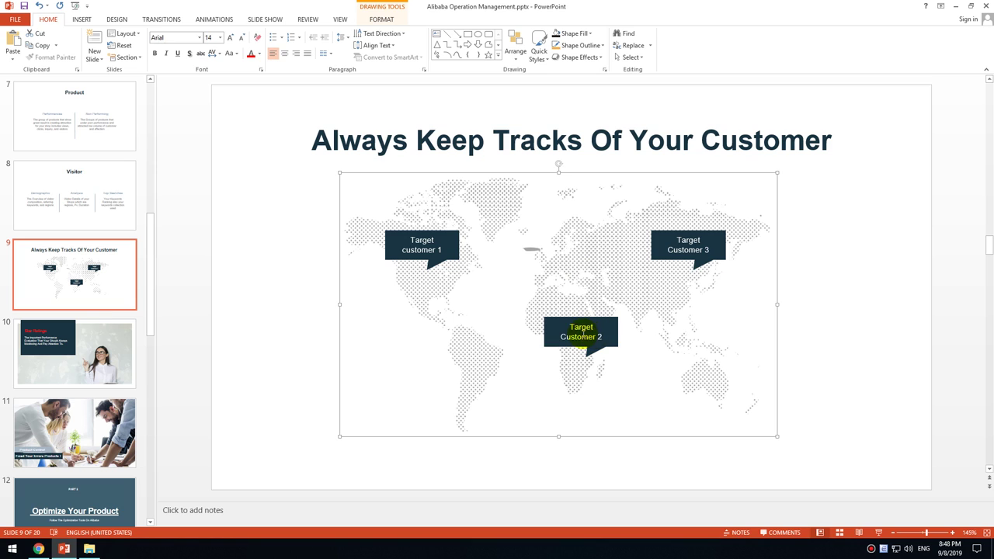
pyautogui.click(826, 285)
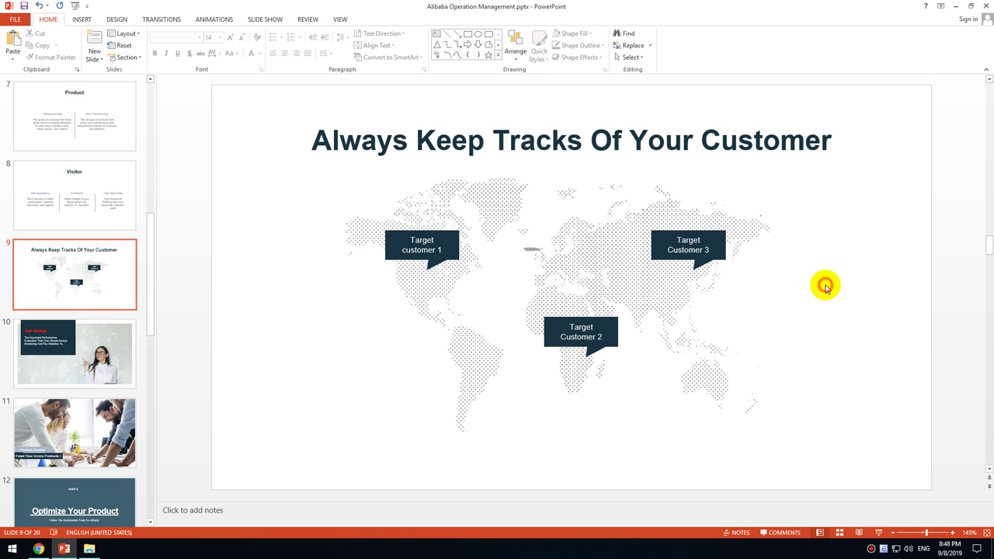
pyautogui.click(112, 379)
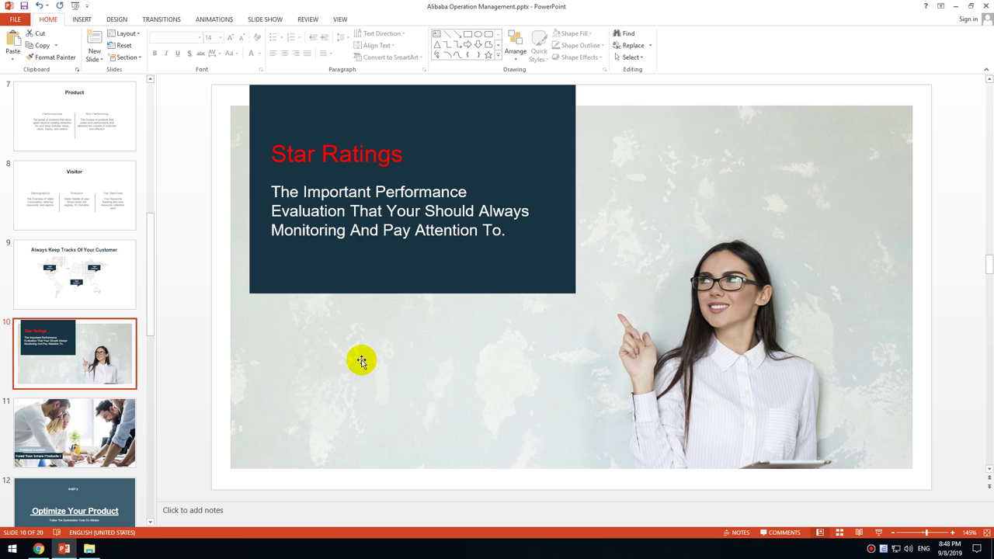
# - Return to the Alibaba browser and open, then reload, the Analytics Star ratings page
pyautogui.moveTo(39, 549)
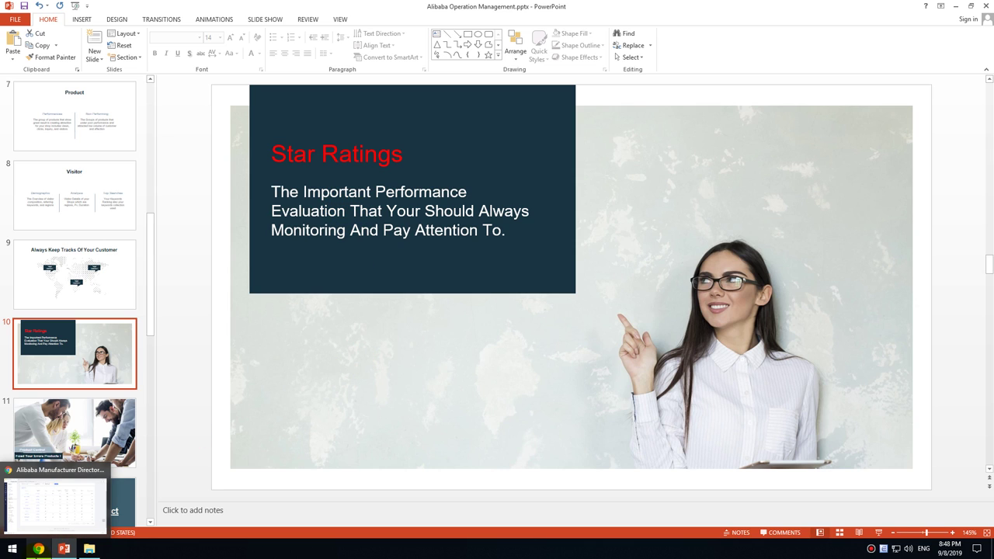
pyautogui.click(54, 505)
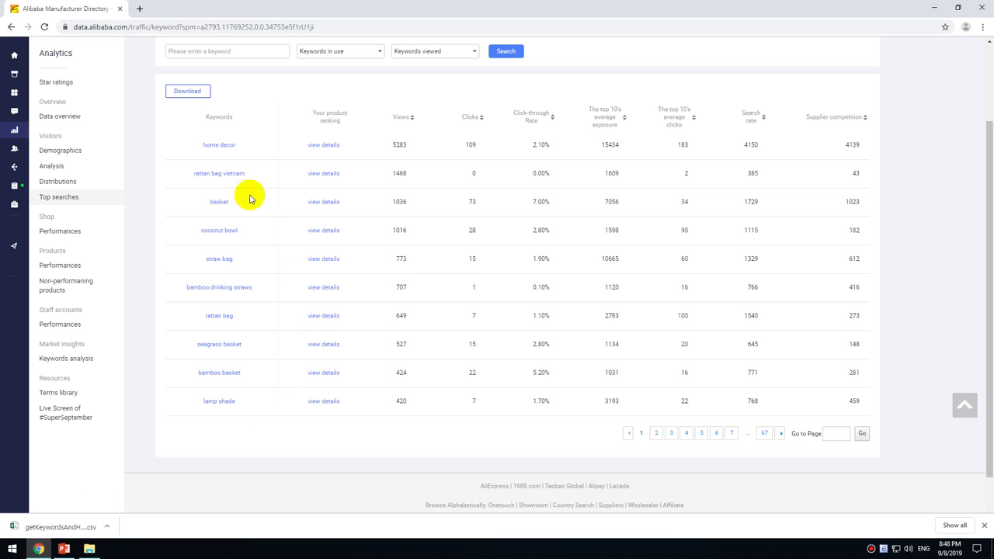
pyautogui.moveTo(73, 129)
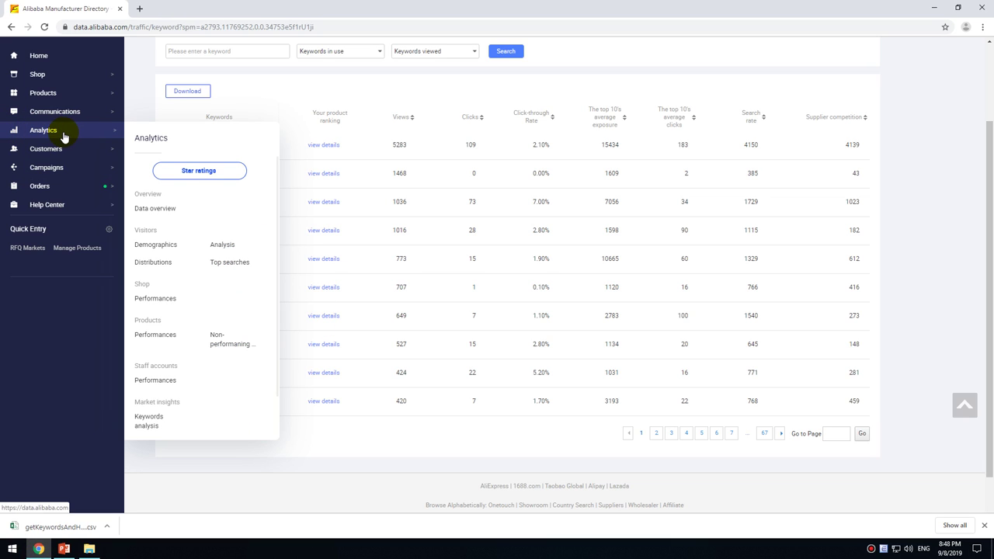
pyautogui.click(200, 177)
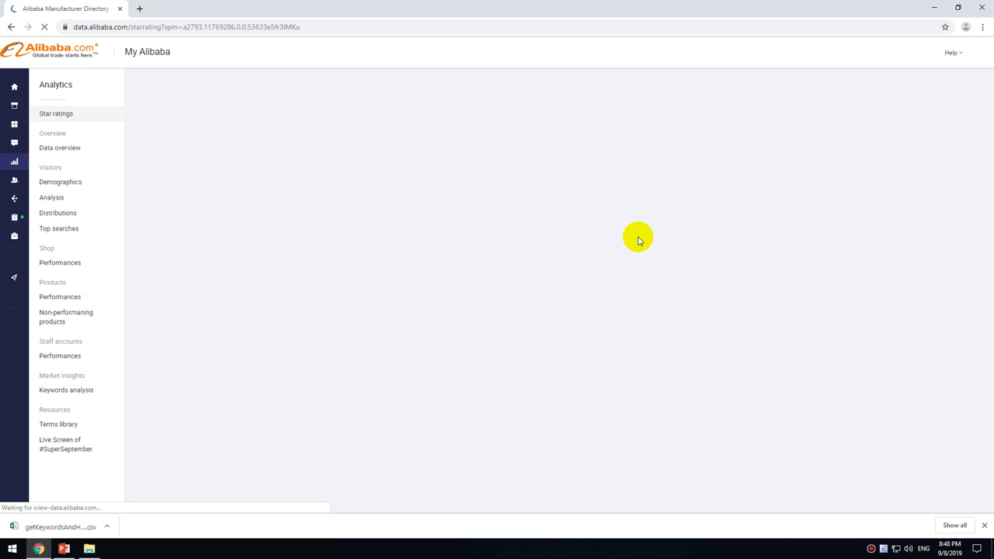
pyautogui.click(62, 113)
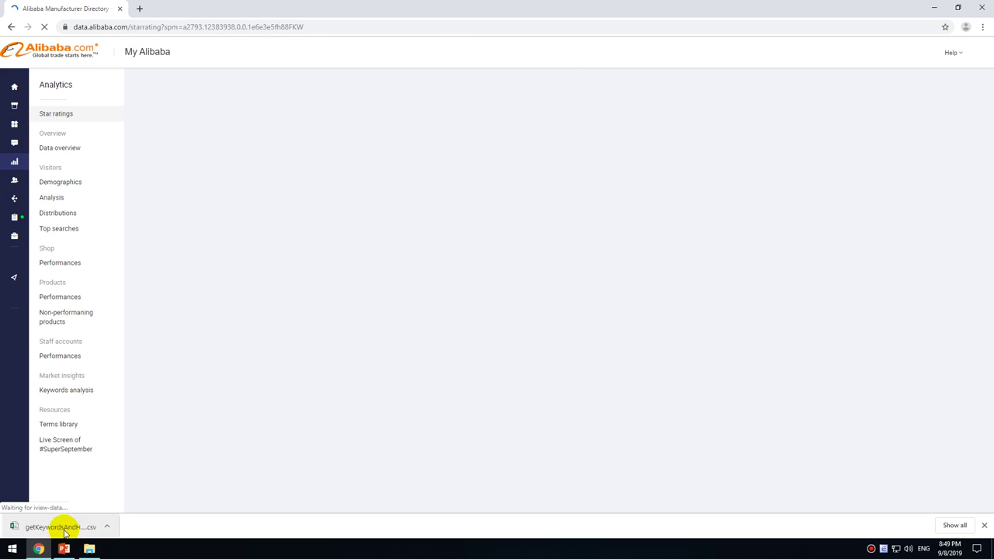
# - Minimize PowerPoint and open Data overview: 105 unique visitors, 231 page views, 2.86% conversion
pyautogui.click(64, 549)
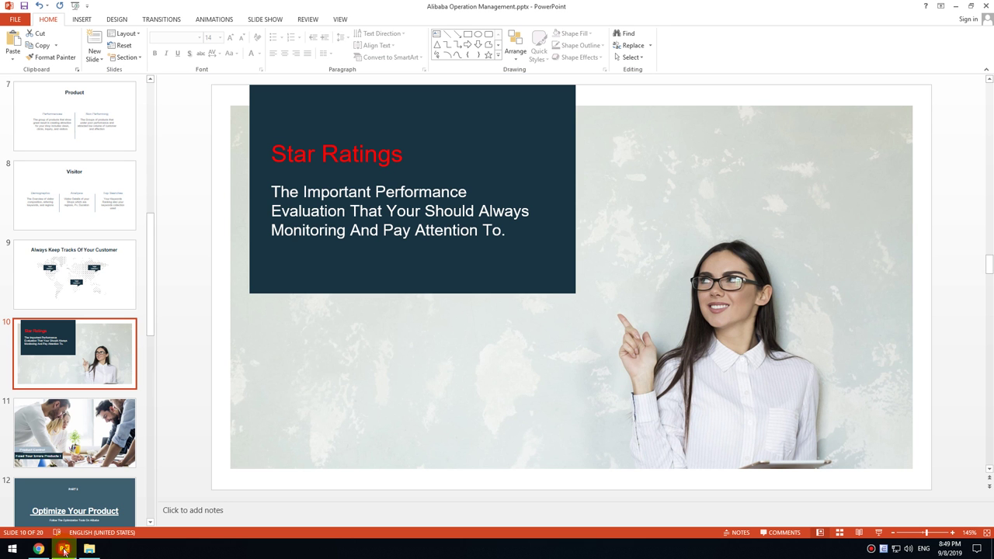
pyautogui.click(955, 6)
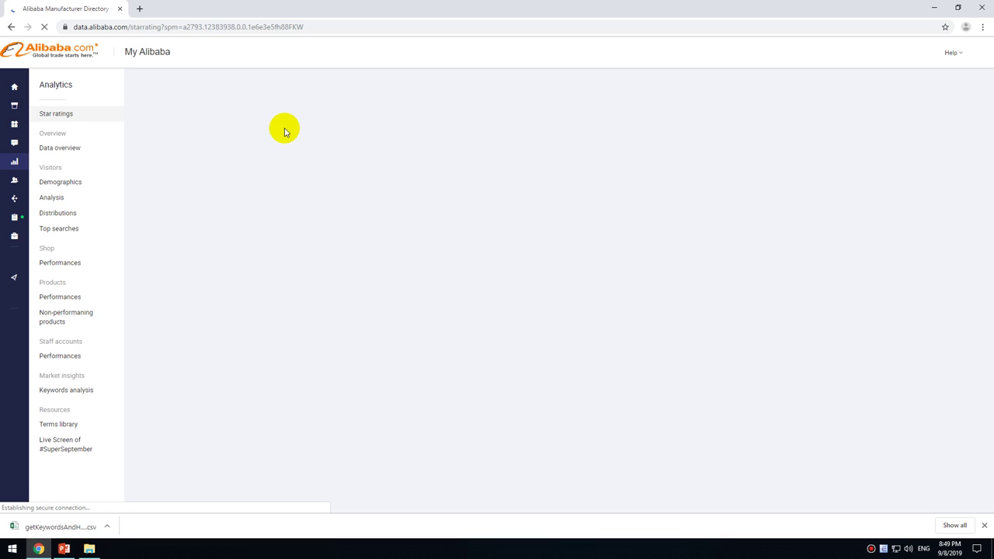
pyautogui.click(65, 148)
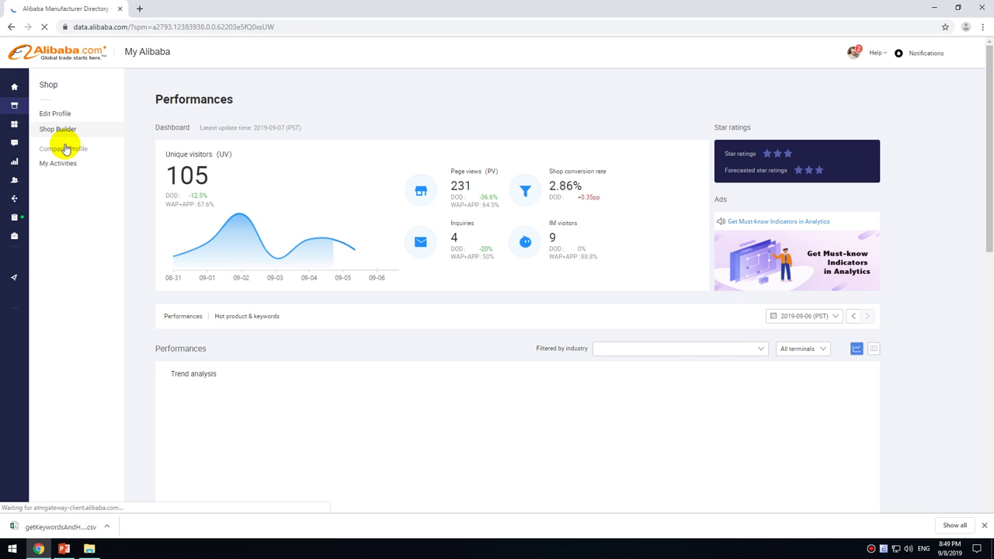
pyautogui.moveTo(23, 146)
pyautogui.moveTo(67, 161)
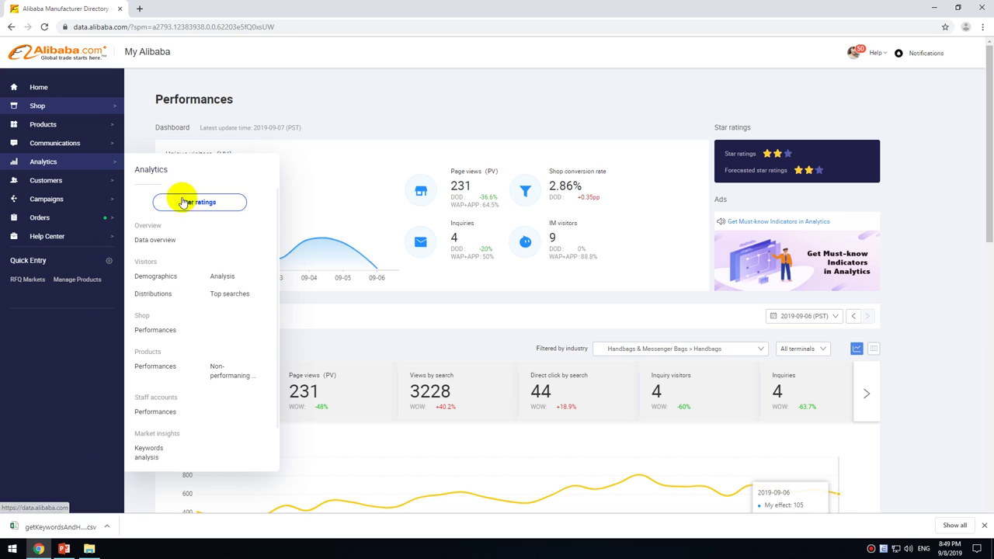
pyautogui.click(190, 198)
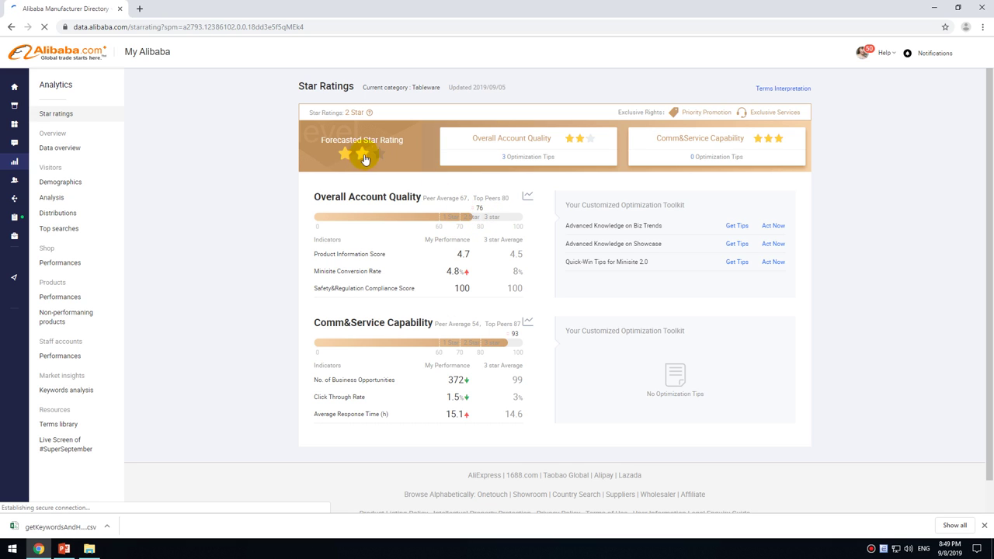
pyautogui.moveTo(385, 154)
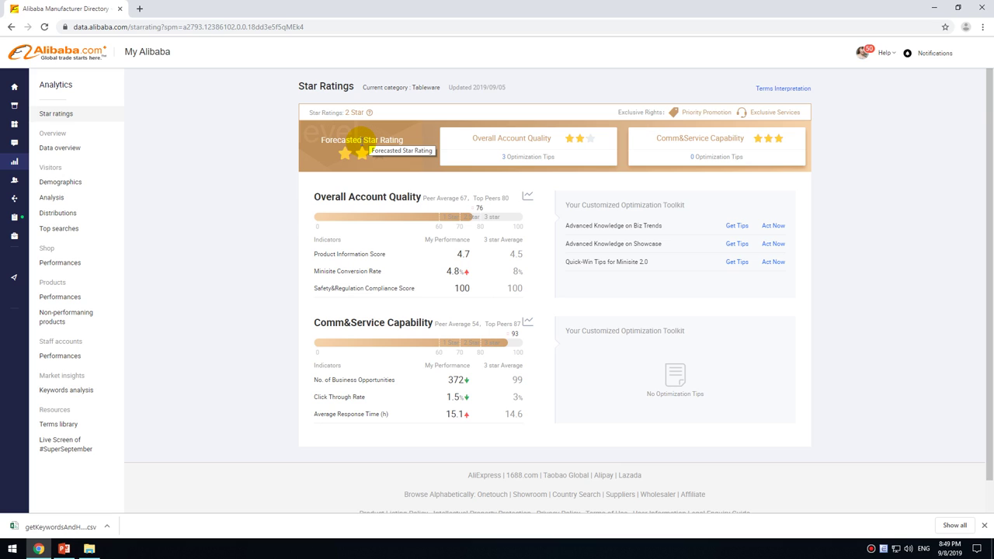
pyautogui.click(552, 180)
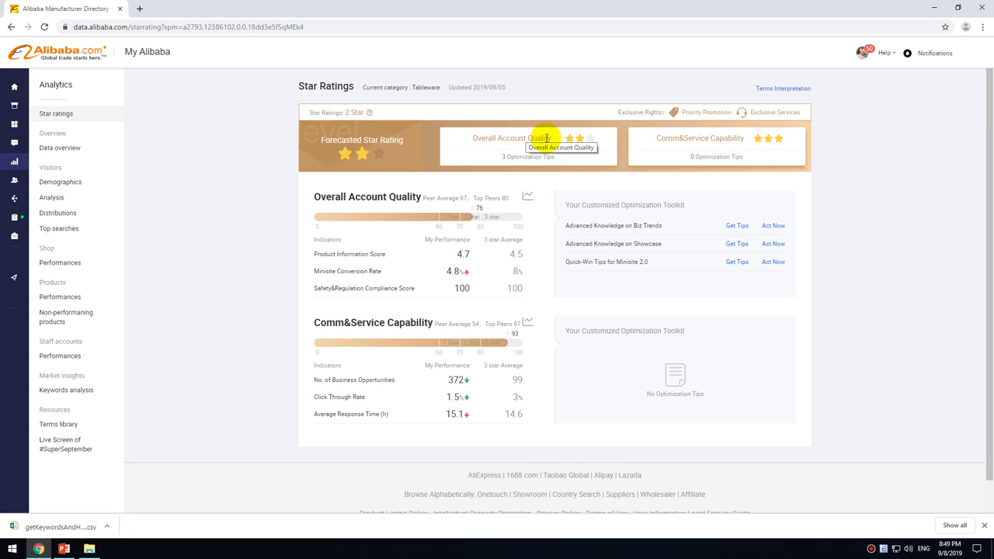
pyautogui.moveTo(593, 140)
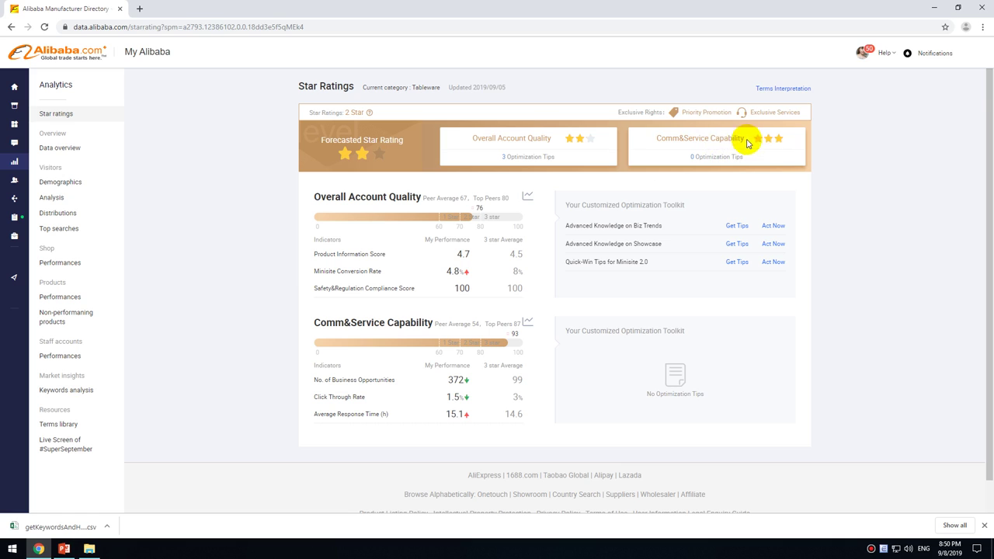
pyautogui.moveTo(766, 147)
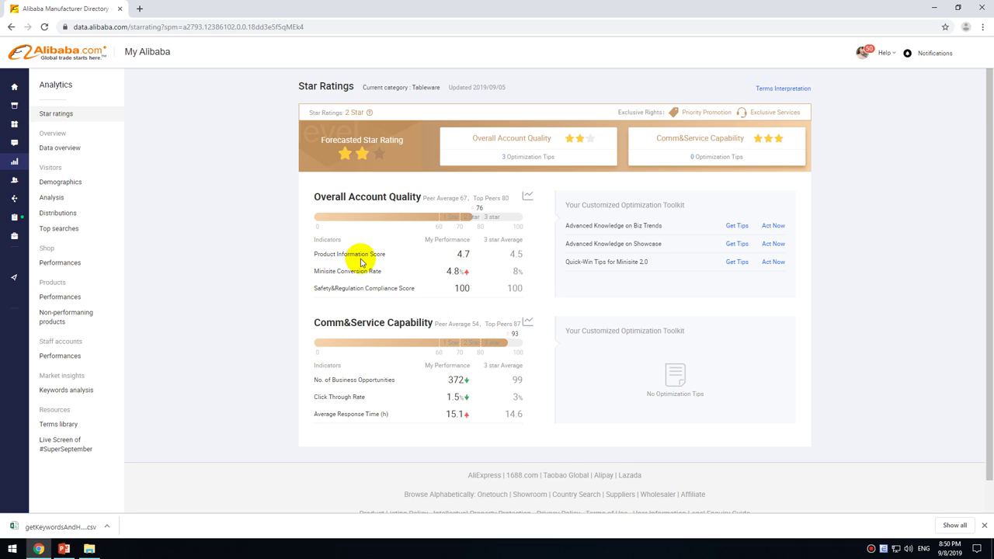
pyautogui.click(460, 253)
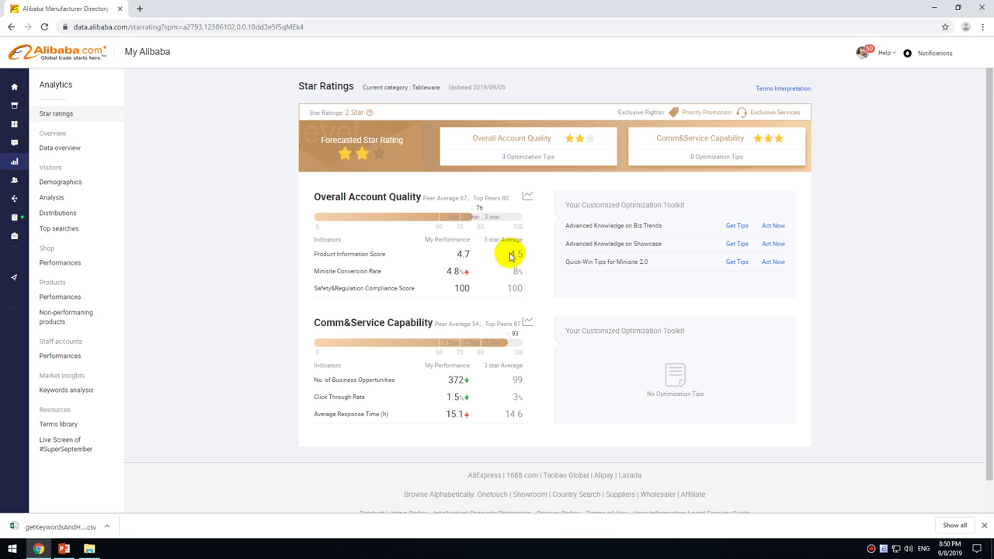
pyautogui.moveTo(376, 257)
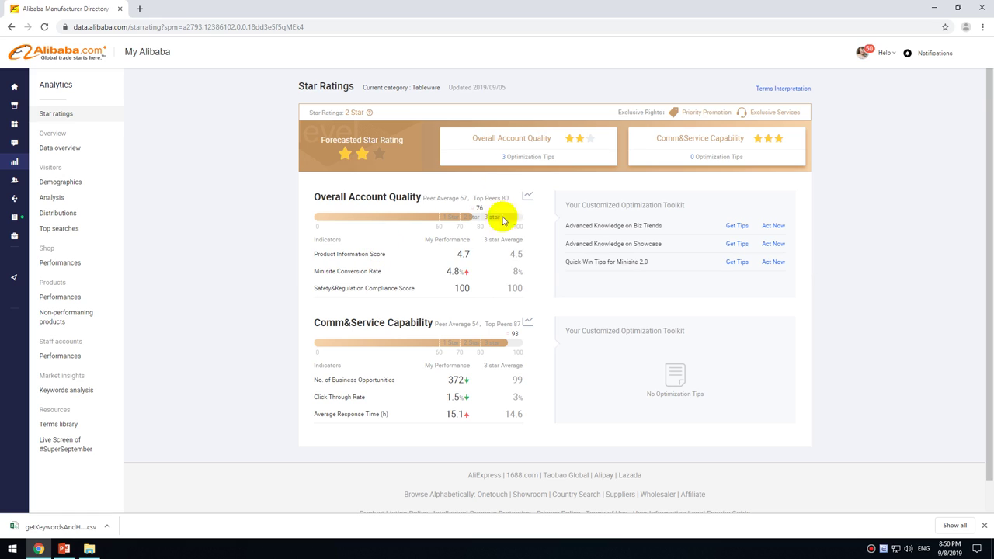
pyautogui.moveTo(355, 274)
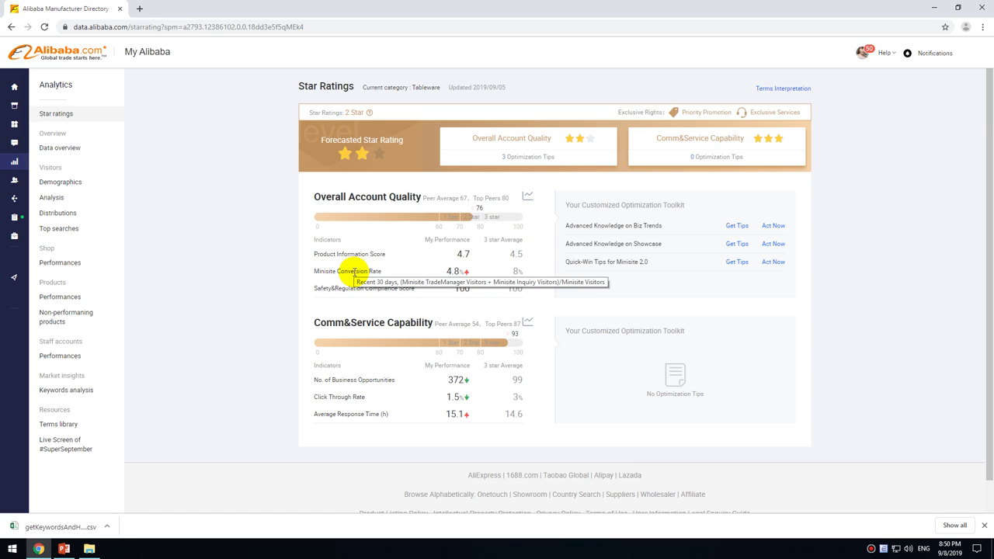
pyautogui.click(340, 288)
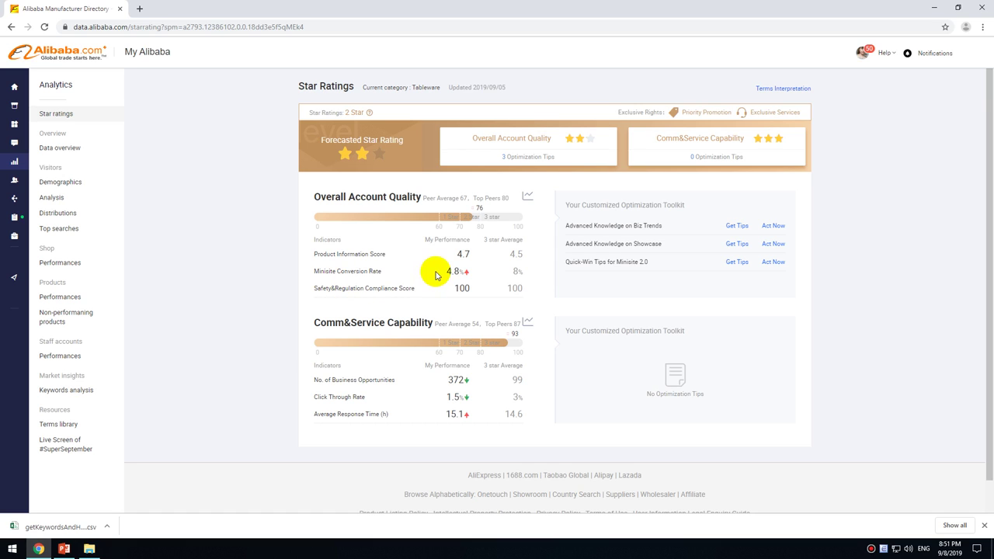
pyautogui.moveTo(342, 290)
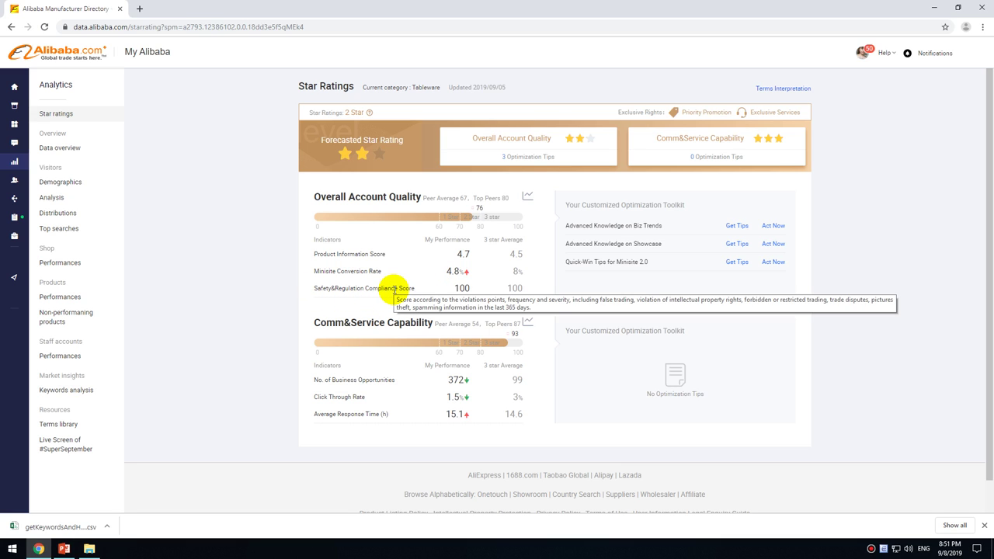
pyautogui.moveTo(367, 379)
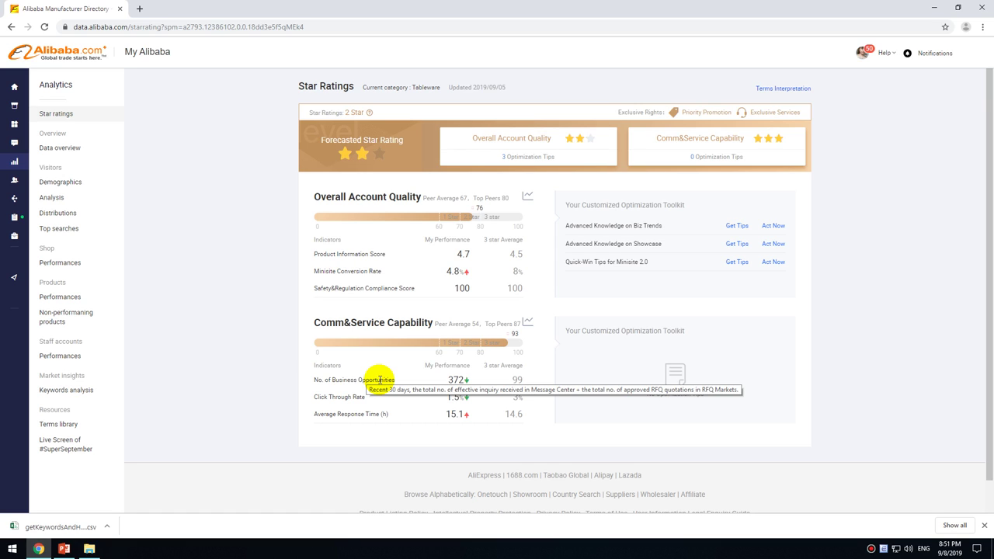
pyautogui.tripleClick(353, 397)
pyautogui.click(362, 397)
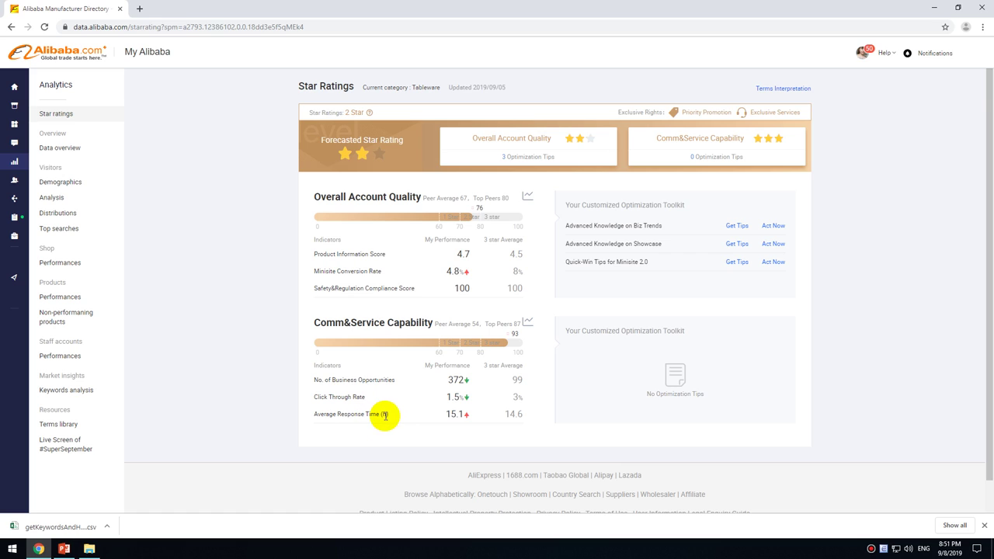
pyautogui.moveTo(383, 414)
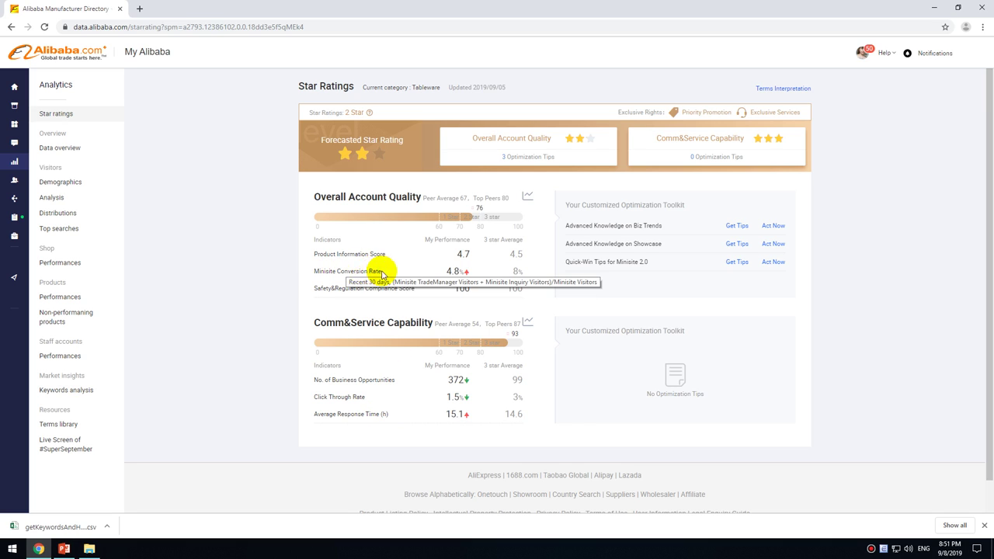
# - Reread the Star Ratings metric tooltips, then bring up the presentation's slide 10, 'Star Ratings'
pyautogui.moveTo(366, 274)
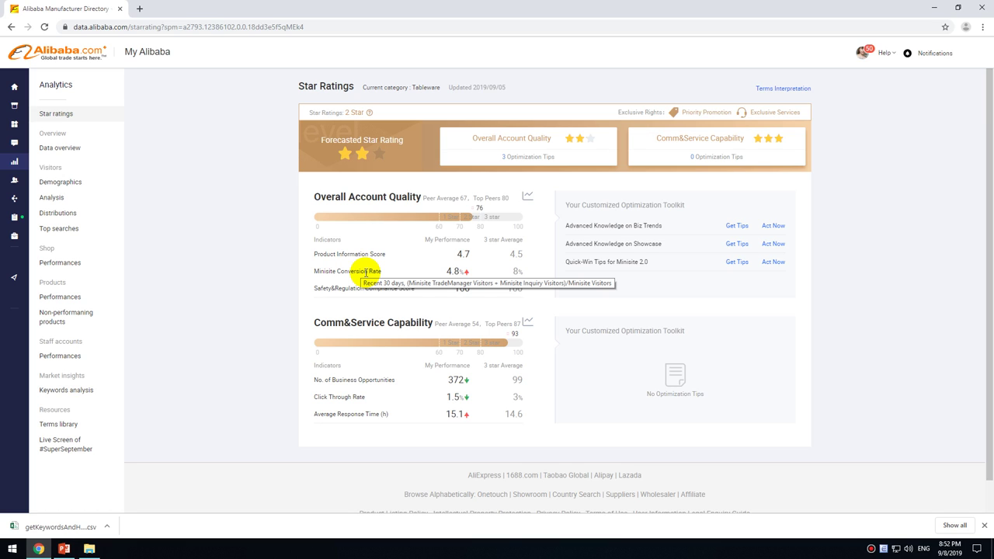
pyautogui.moveTo(368, 157)
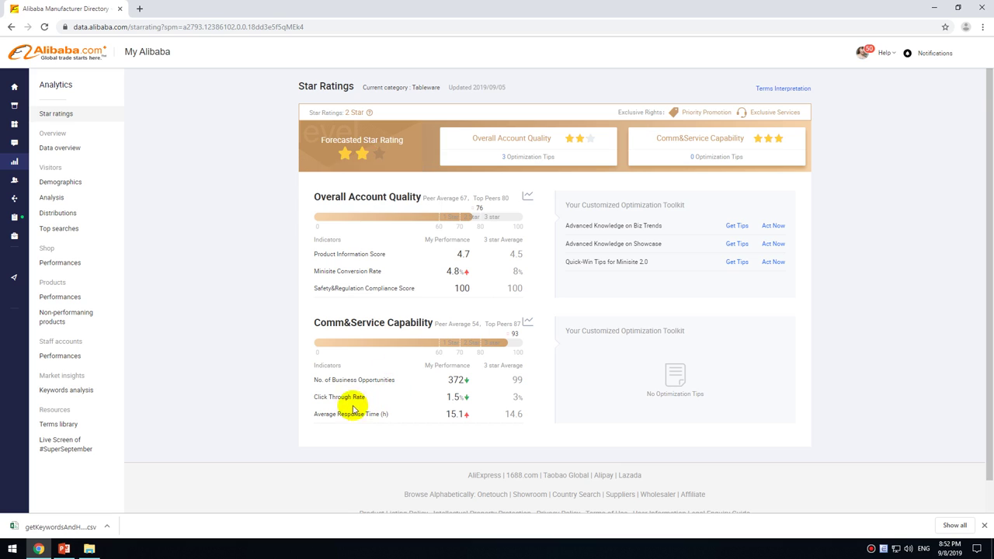
pyautogui.doubleClick(365, 381)
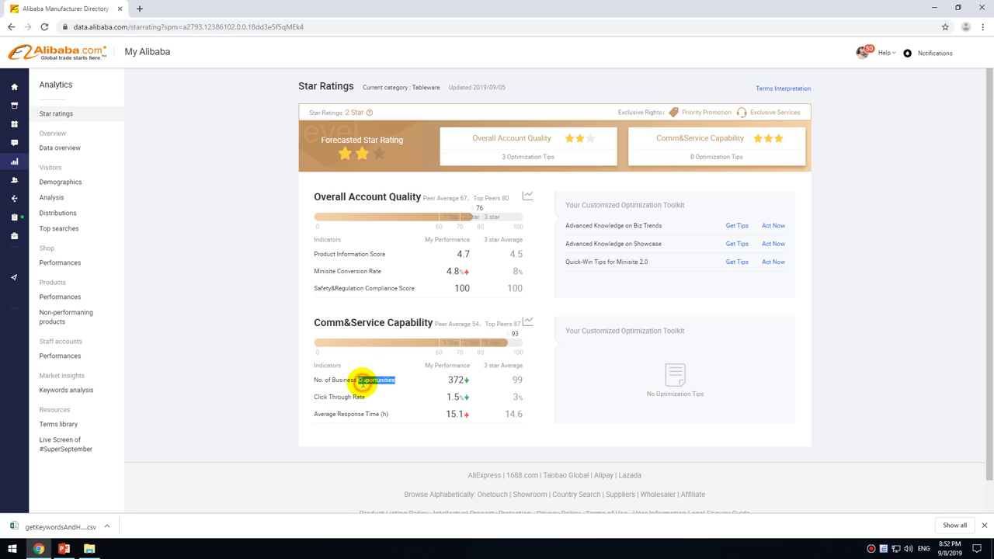
pyautogui.doubleClick(363, 381)
pyautogui.click(351, 382)
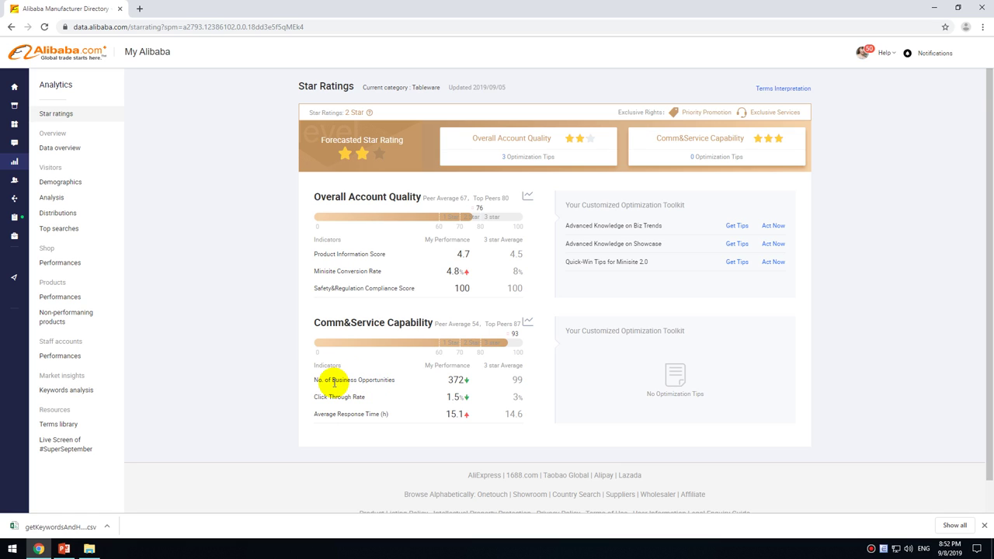
pyautogui.moveTo(332, 381)
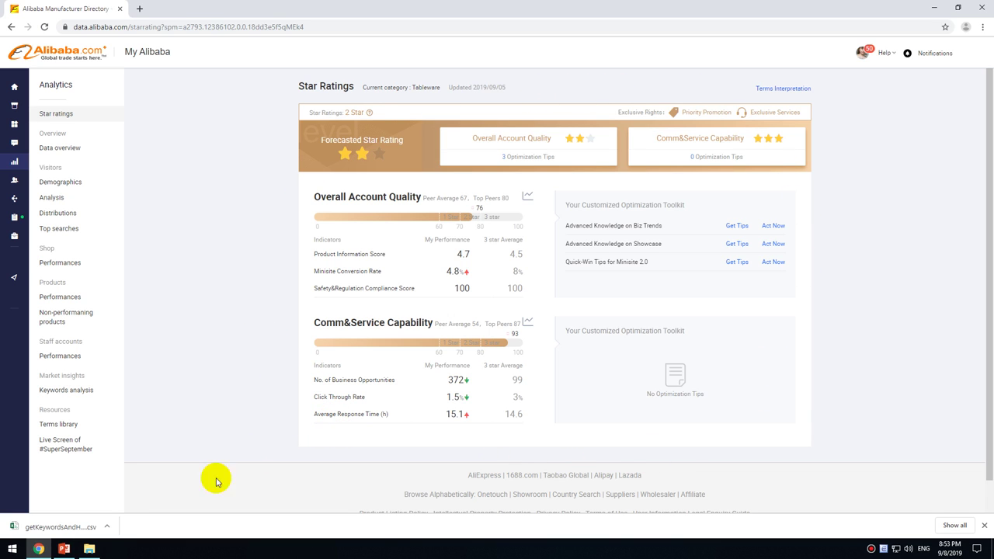
pyautogui.click(66, 549)
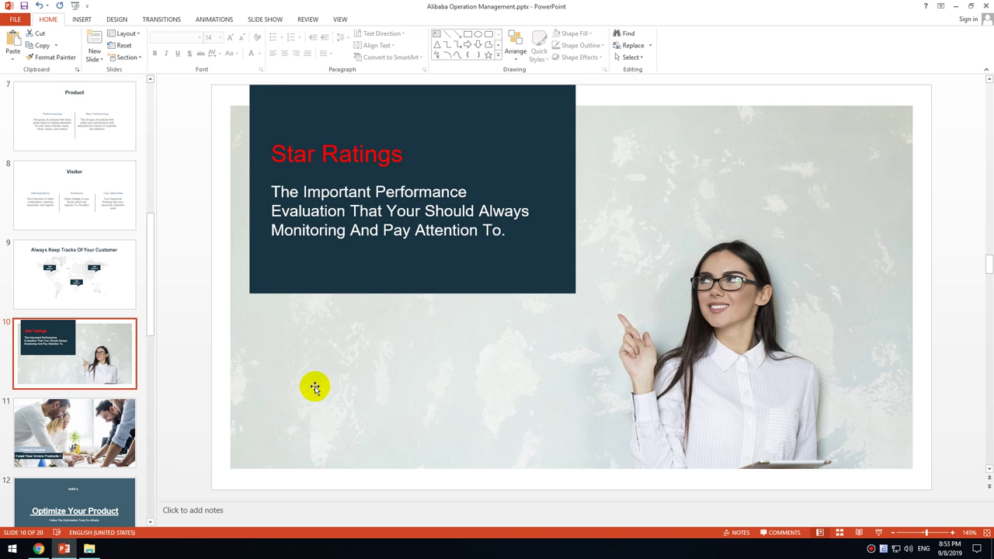
# - Step through slides 11 Product Control, 12 Optimize Your Product, and 13 Search Ranking Optimization Center
pyautogui.click(98, 421)
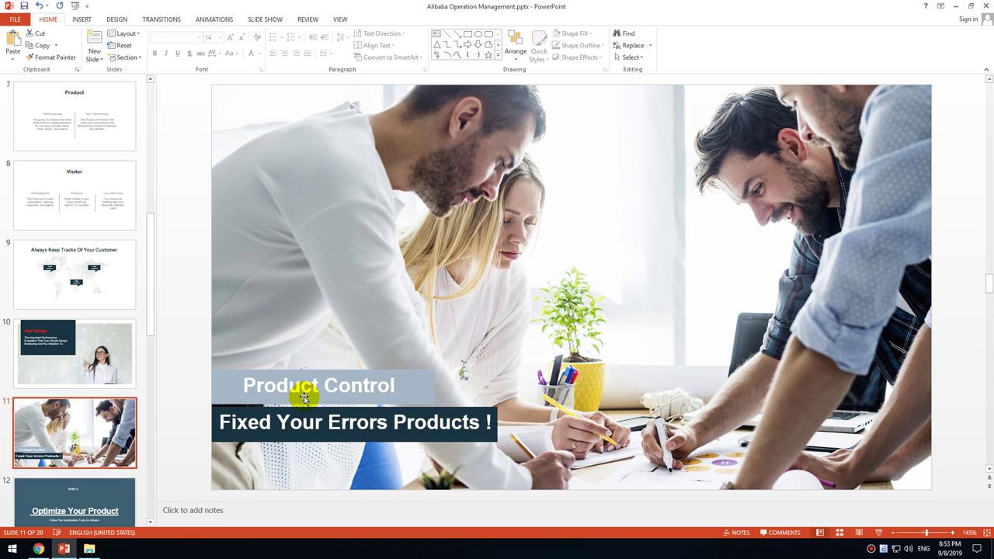
pyautogui.scroll(-2, 99, 376)
pyautogui.click(100, 376)
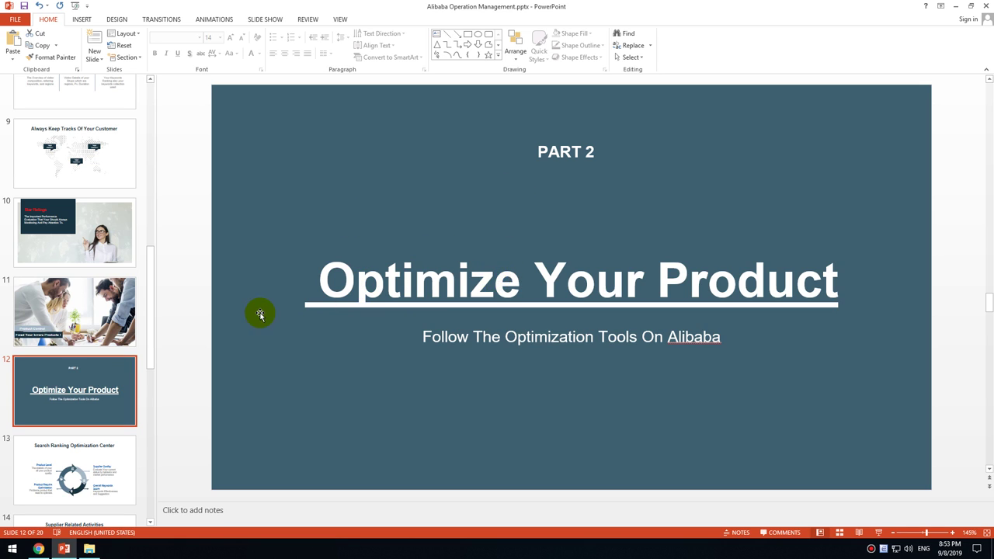
pyautogui.scroll(-2, 182, 316)
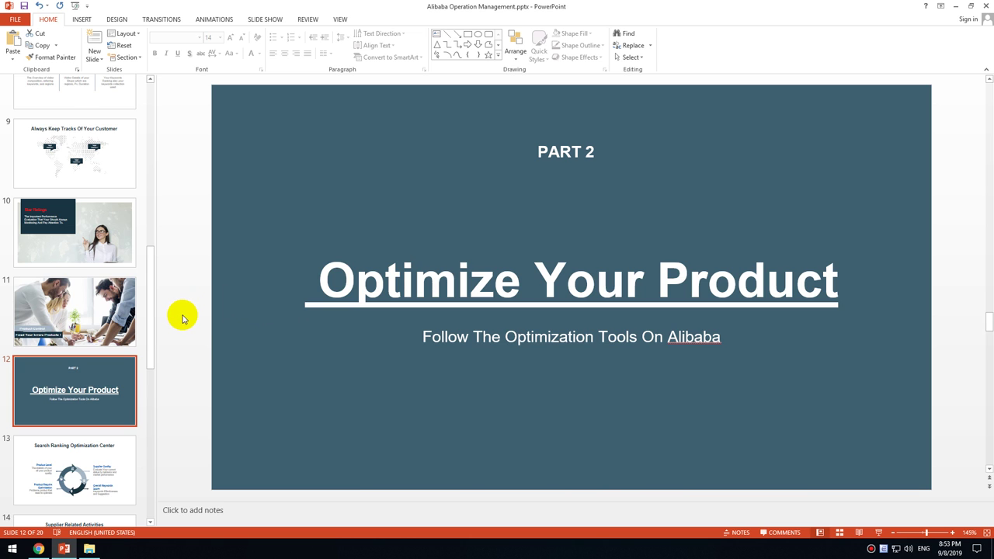
pyautogui.click(134, 341)
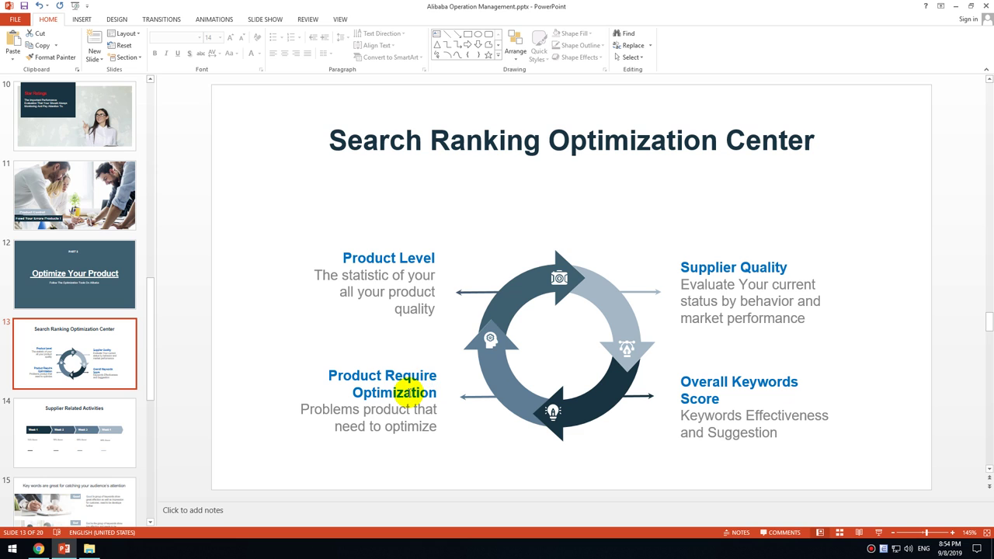
# - Switch back to the browser's Star Ratings page
pyautogui.click(41, 548)
pyautogui.moveTo(37, 160)
pyautogui.moveTo(78, 126)
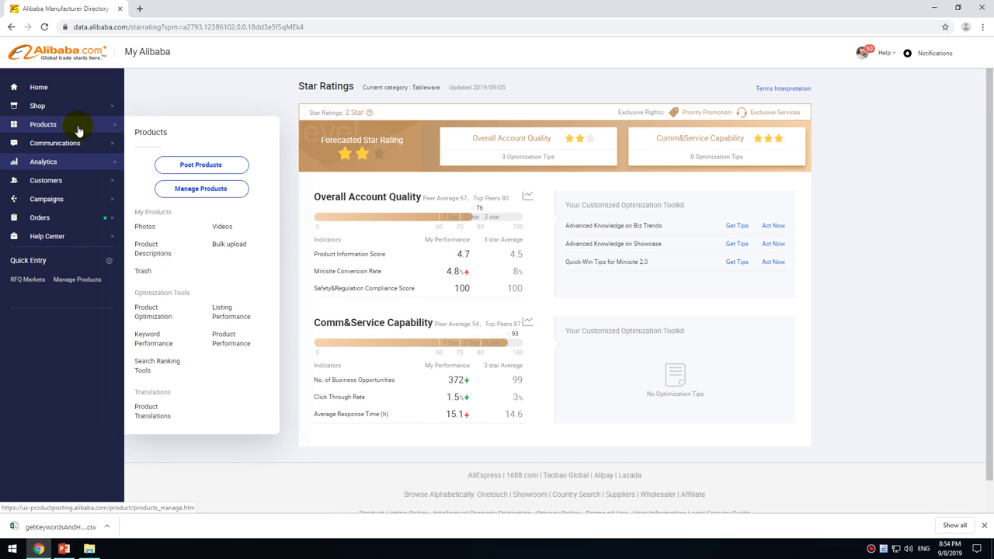
# - Open Product Optimization and scan the levels: 2897 high-quality, 13 poor-quality, 67 duplicate products
pyautogui.click(159, 320)
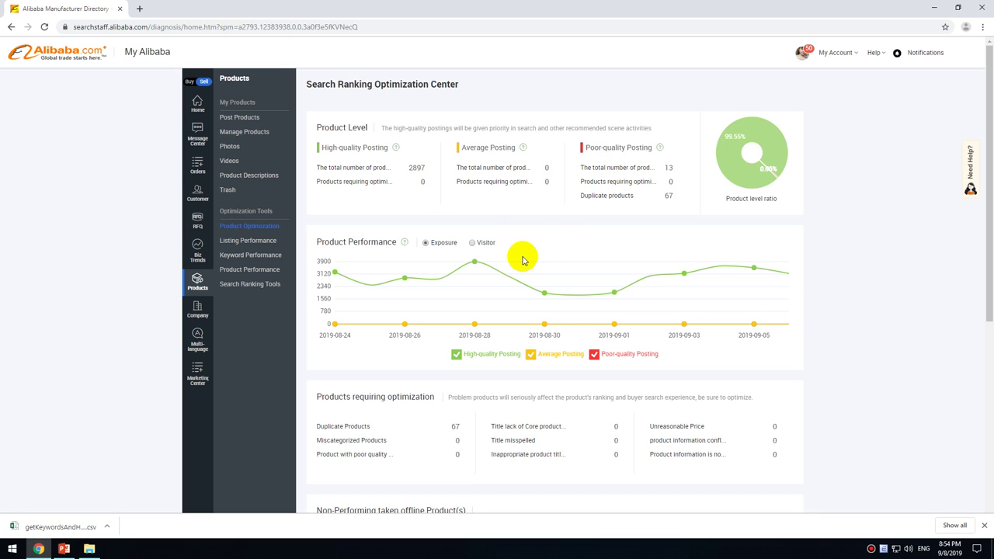
pyautogui.scroll(-2, 571, 223)
pyautogui.scroll(-1, 571, 223)
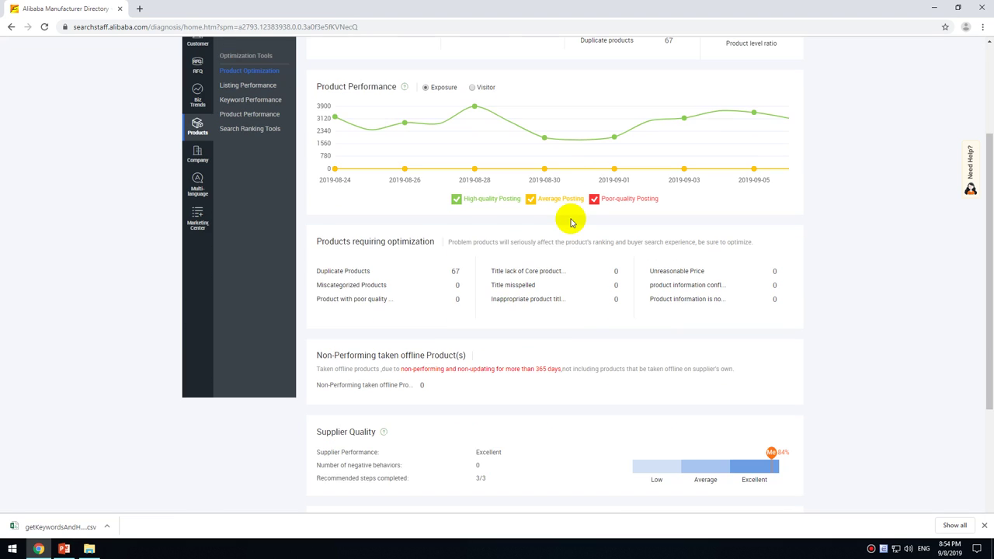
pyautogui.scroll(3, 566, 218)
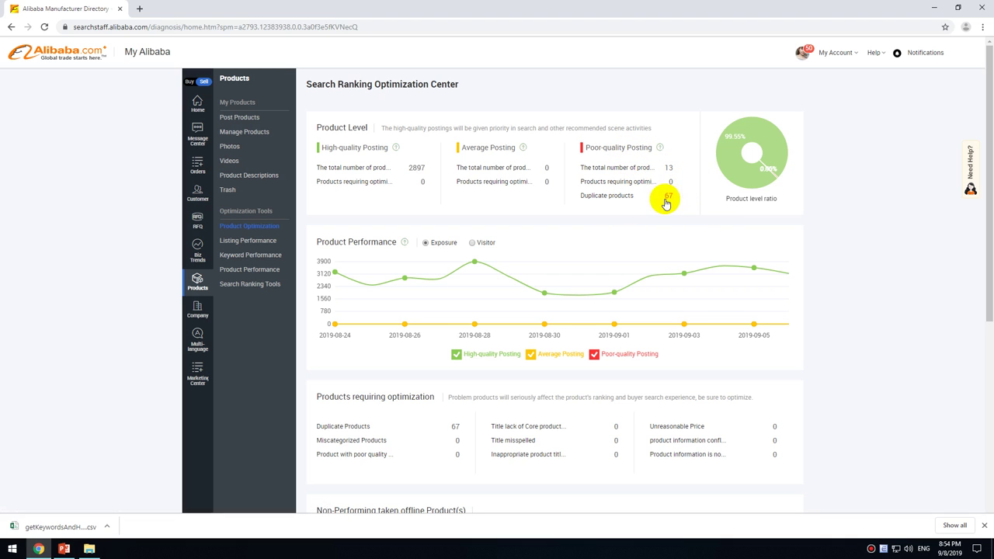
# - Open the Duplicate products list, view the first group's listings, then close that details tab
pyautogui.click(619, 199)
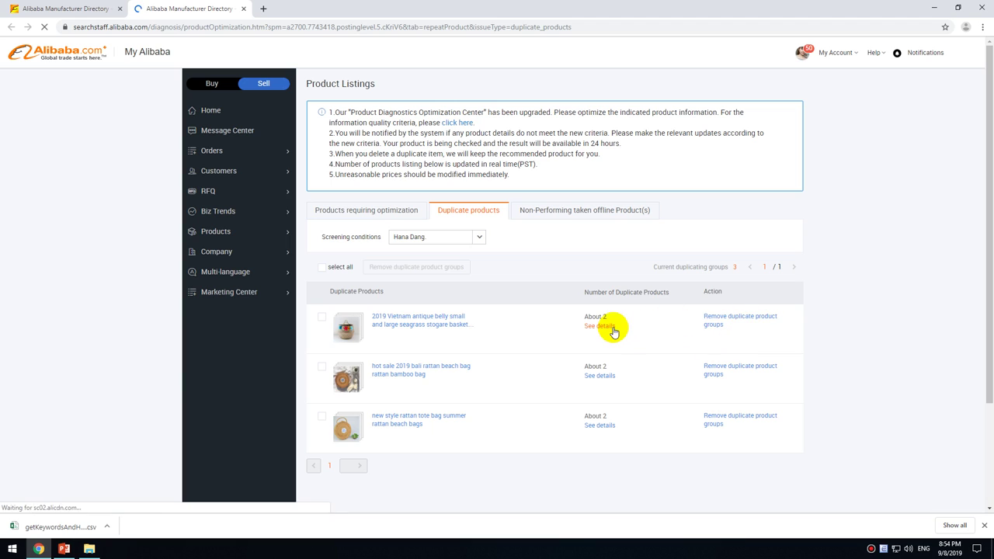
pyautogui.click(611, 327)
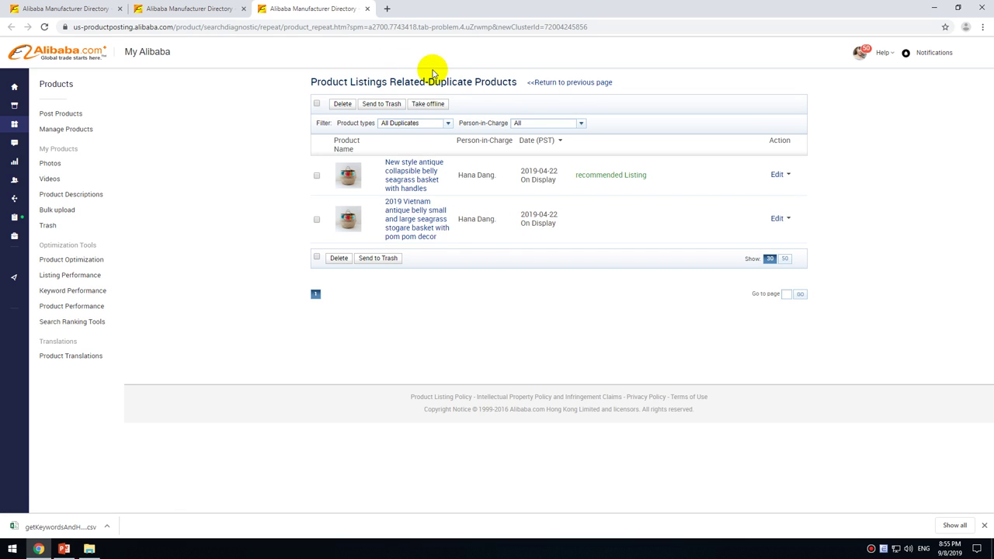
pyautogui.click(368, 9)
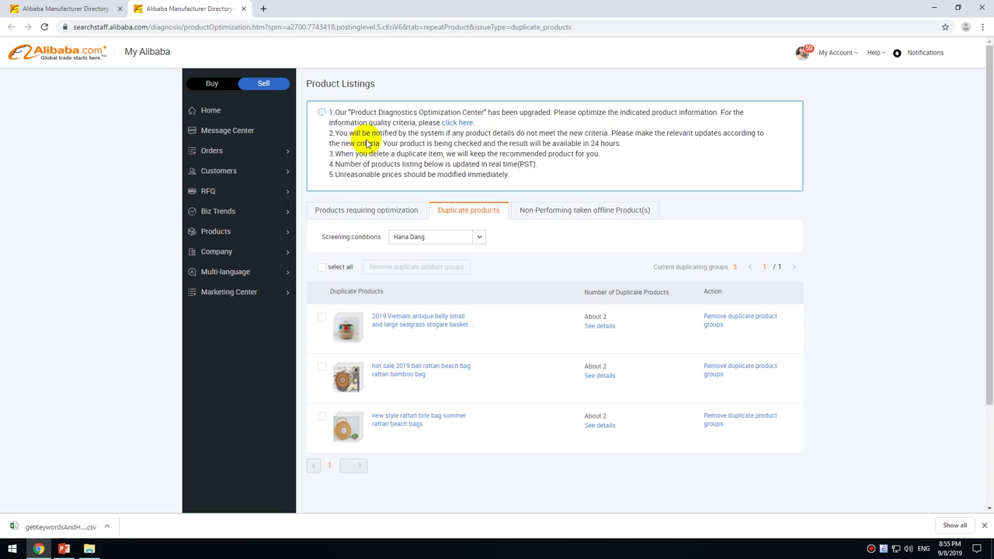
# - Close the duplicate list and review Products requiring optimization: Duplicate Products (67), keyword score 69.3
pyautogui.click(243, 8)
pyautogui.scroll(-2, 453, 275)
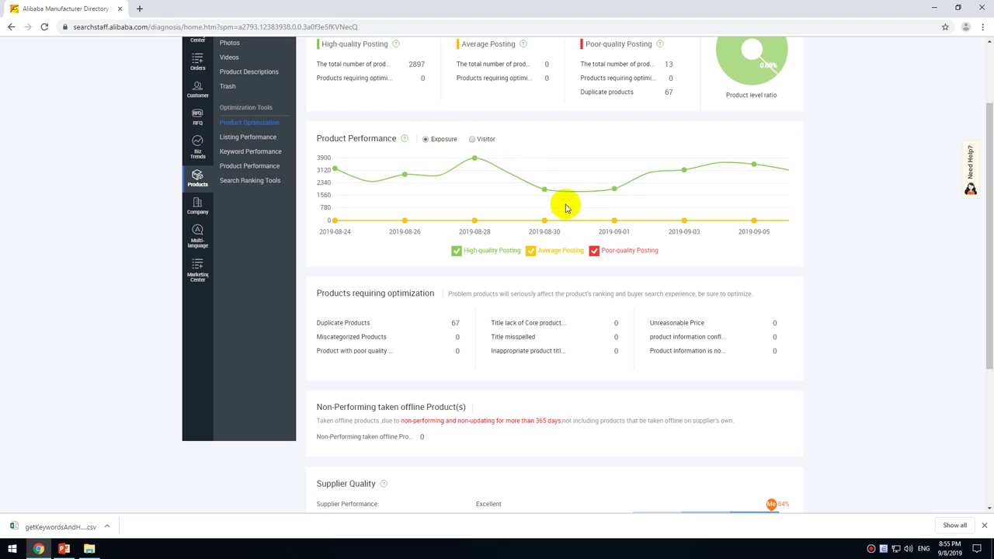
pyautogui.moveTo(788, 171)
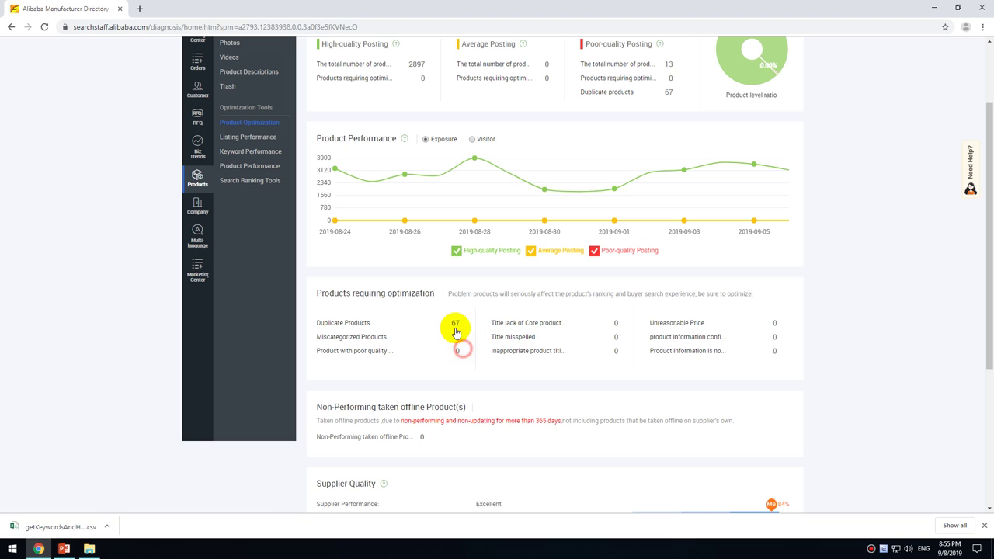
pyautogui.scroll(-1, 528, 281)
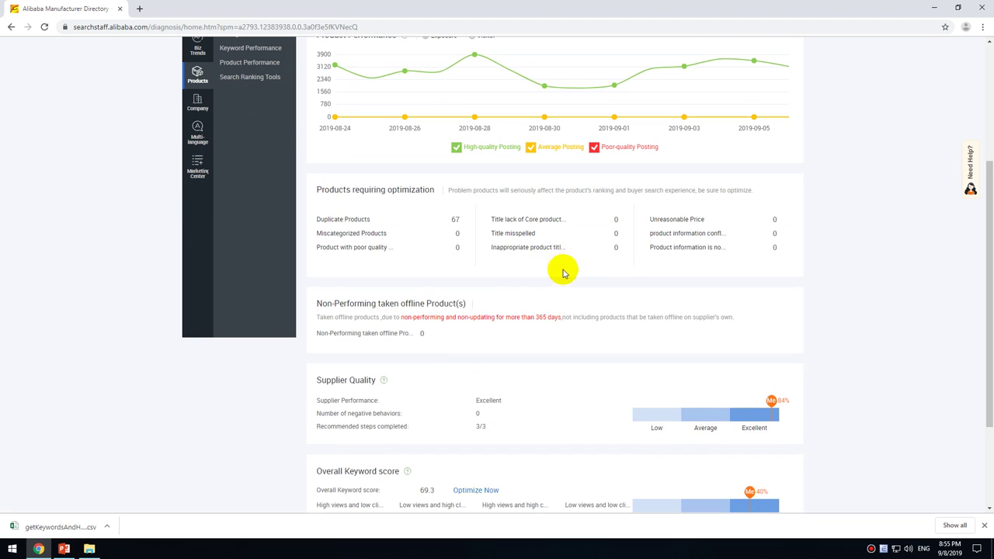
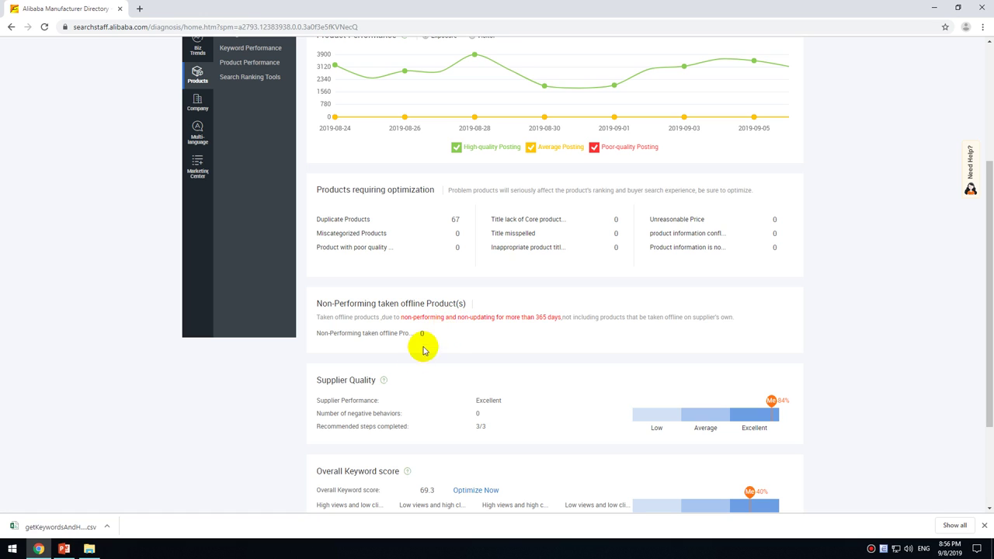
# - Open the Listing Performance report in the Seller Center sidebar
pyautogui.scroll(-2, 408, 326)
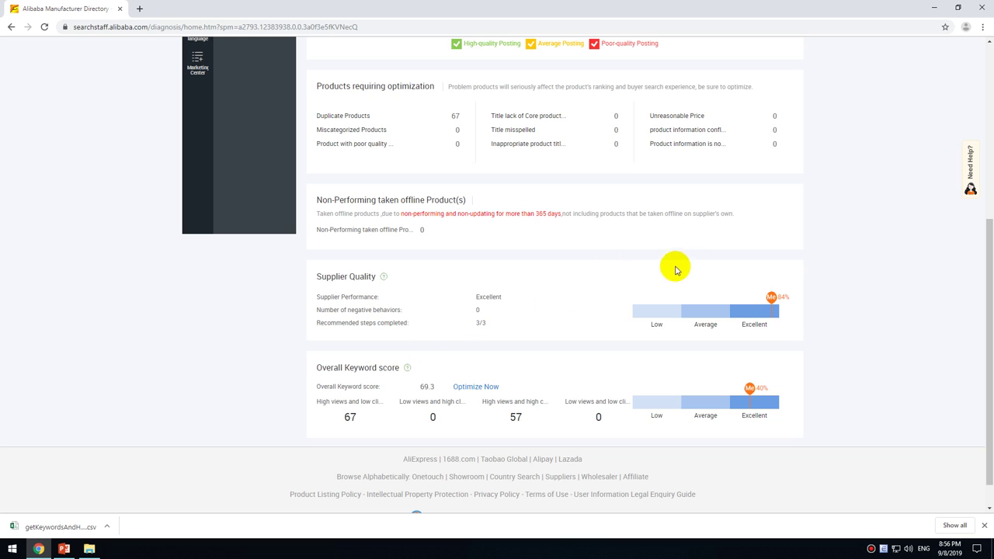
pyautogui.scroll(3, 674, 266)
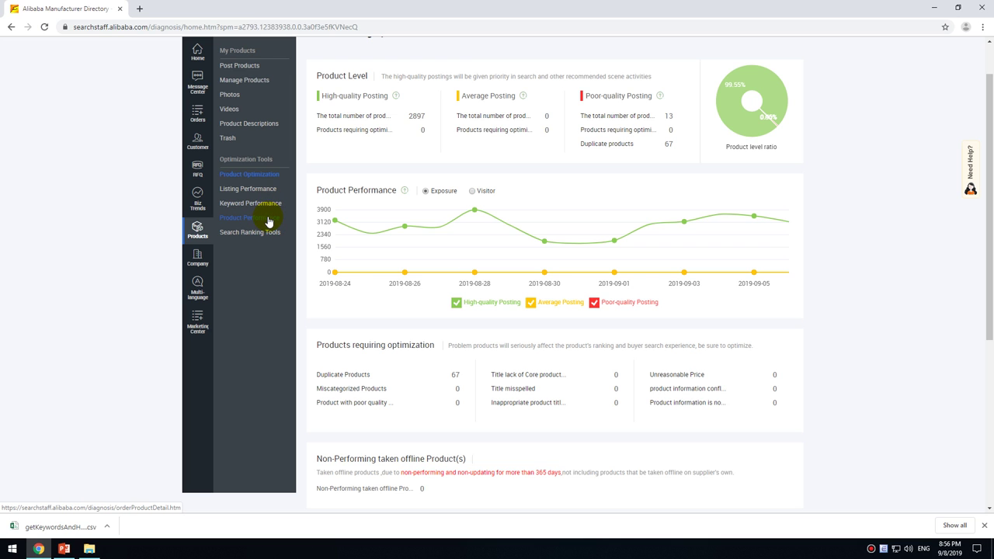
pyautogui.scroll(-3, 395, 311)
pyautogui.scroll(3, 328, 260)
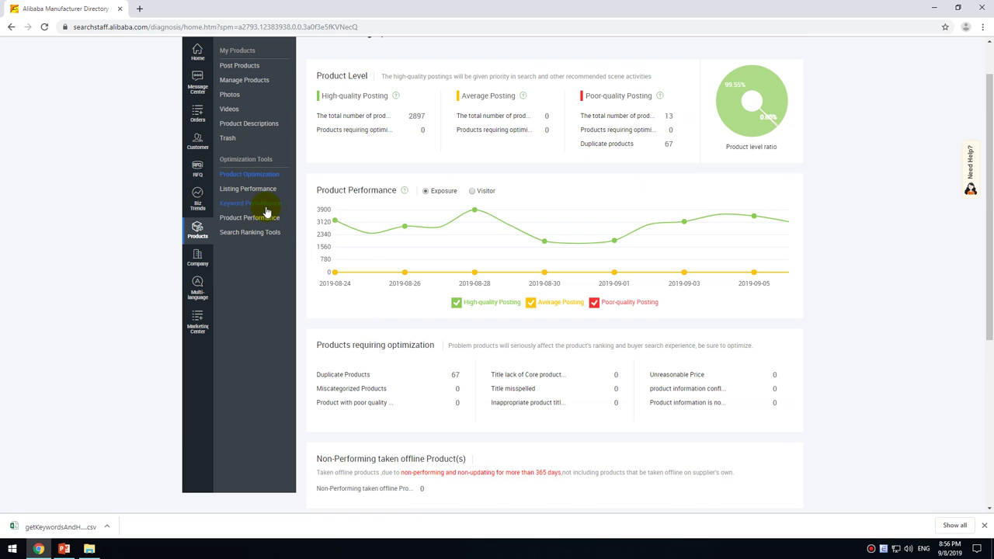
pyautogui.click(253, 190)
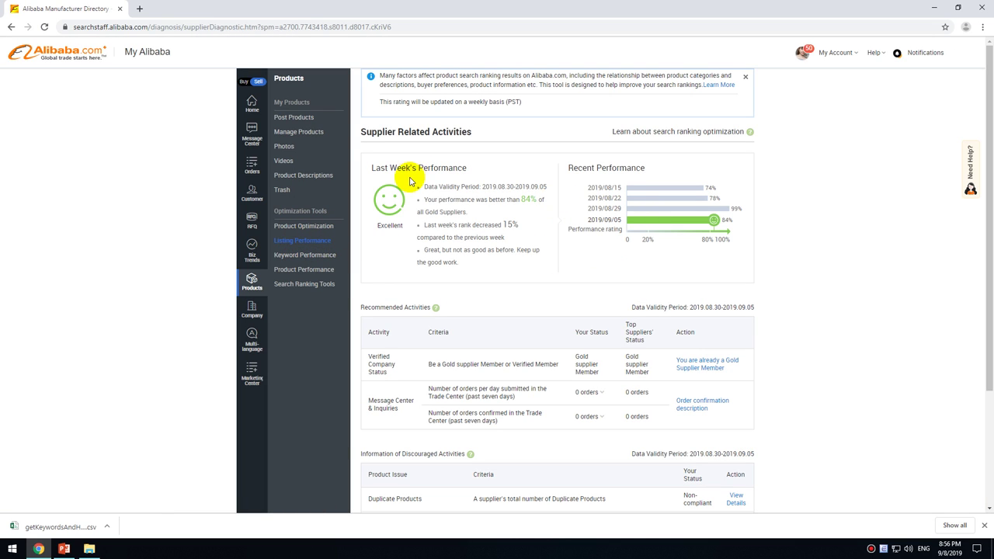
# - Highlight the Recent Performance chart's dates and scores, such as 78% and 84%
pyautogui.moveTo(571, 169); pyautogui.dragTo(657, 166)
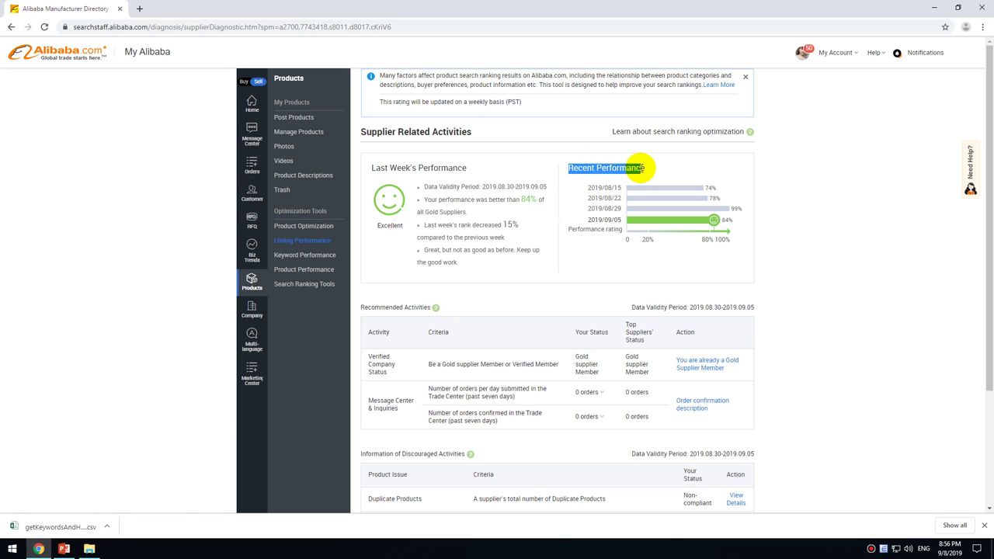
pyautogui.click(651, 170)
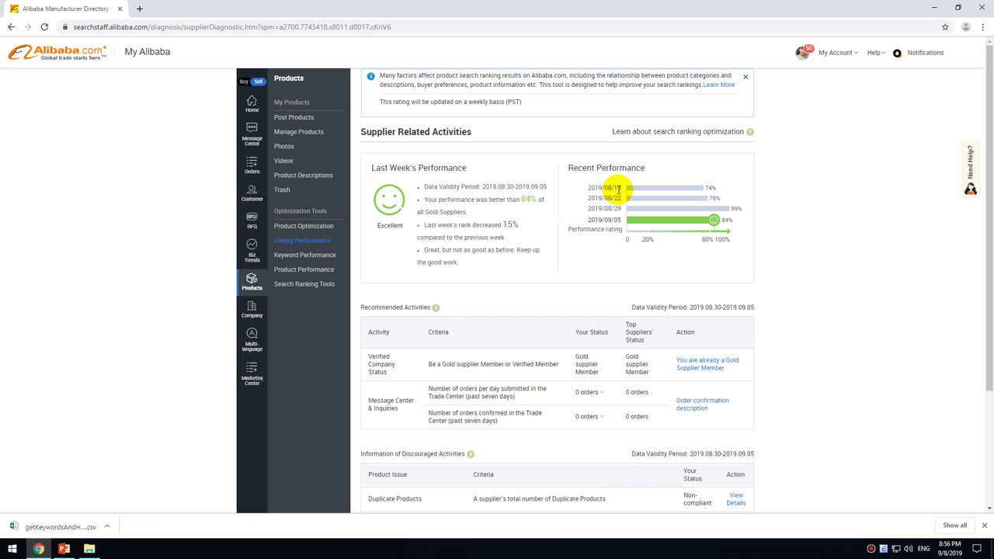
pyautogui.moveTo(622, 188); pyautogui.dragTo(593, 189)
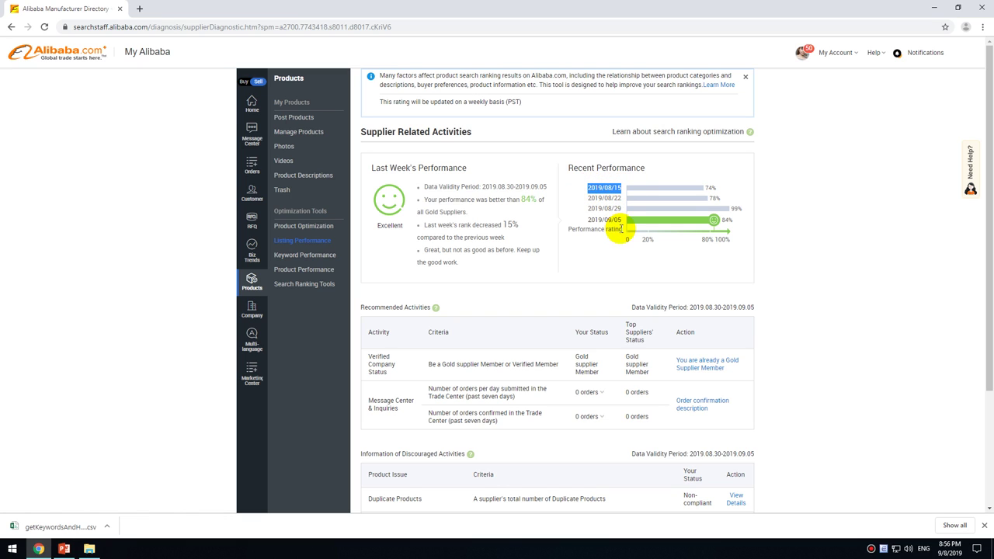
pyautogui.moveTo(620, 222); pyautogui.dragTo(599, 184)
pyautogui.click(730, 213)
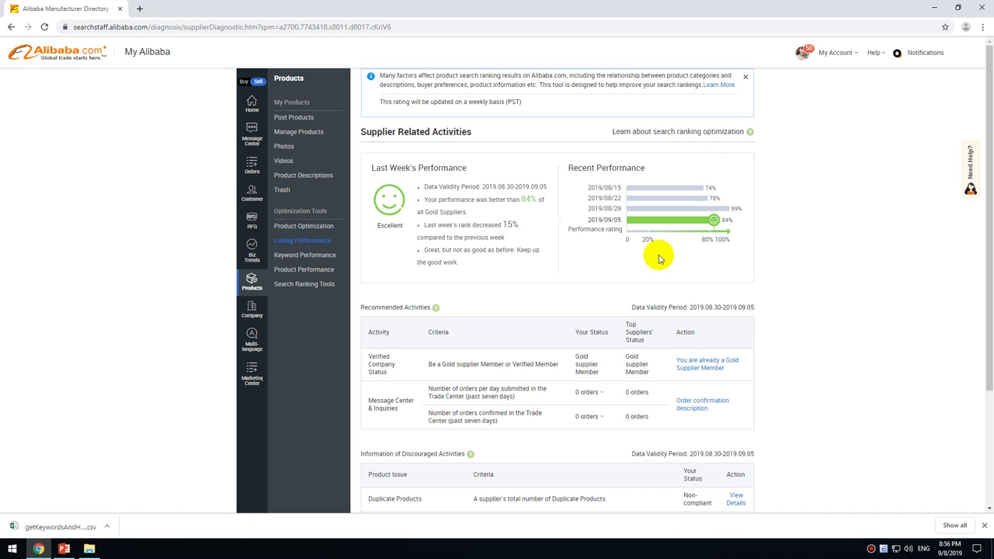
pyautogui.moveTo(644, 190); pyautogui.dragTo(591, 189)
pyautogui.click(708, 190)
pyautogui.moveTo(709, 197); pyautogui.dragTo(736, 208)
pyautogui.tripleClick(736, 211)
pyautogui.click(723, 220)
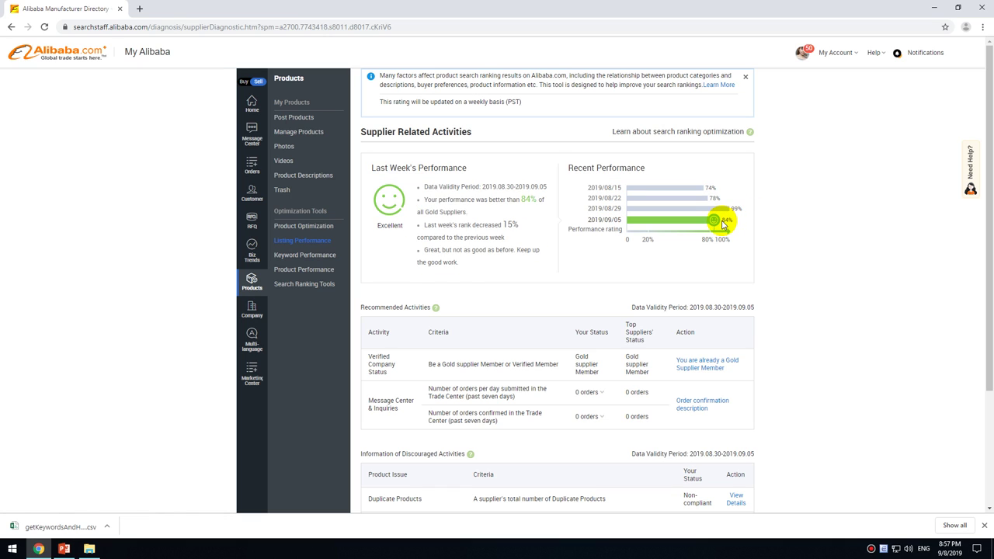
pyautogui.moveTo(722, 220); pyautogui.dragTo(728, 220)
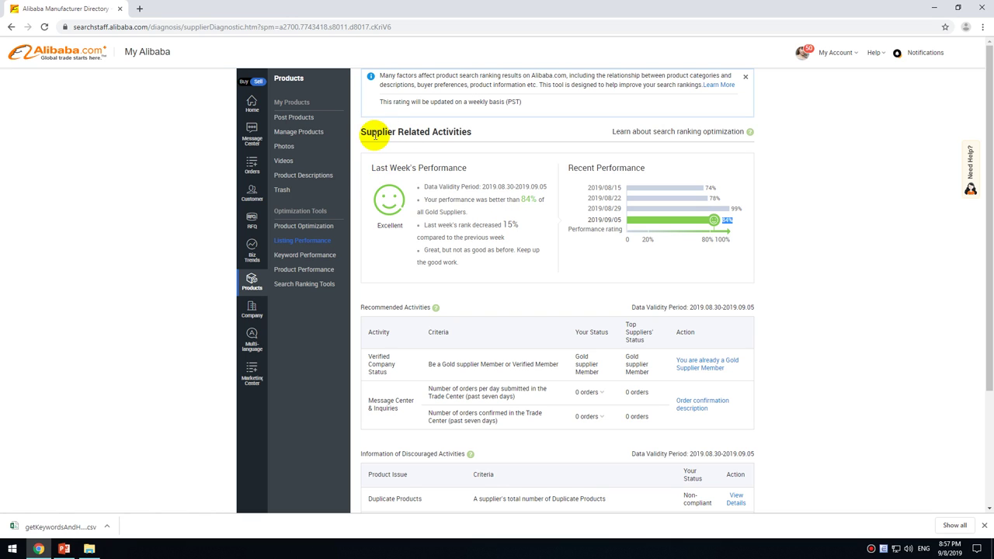
# - Highlight the Supplier Related Activities heading, then show PowerPoint slide 14 with that title
pyautogui.moveTo(359, 132); pyautogui.dragTo(487, 132)
pyautogui.click(503, 136)
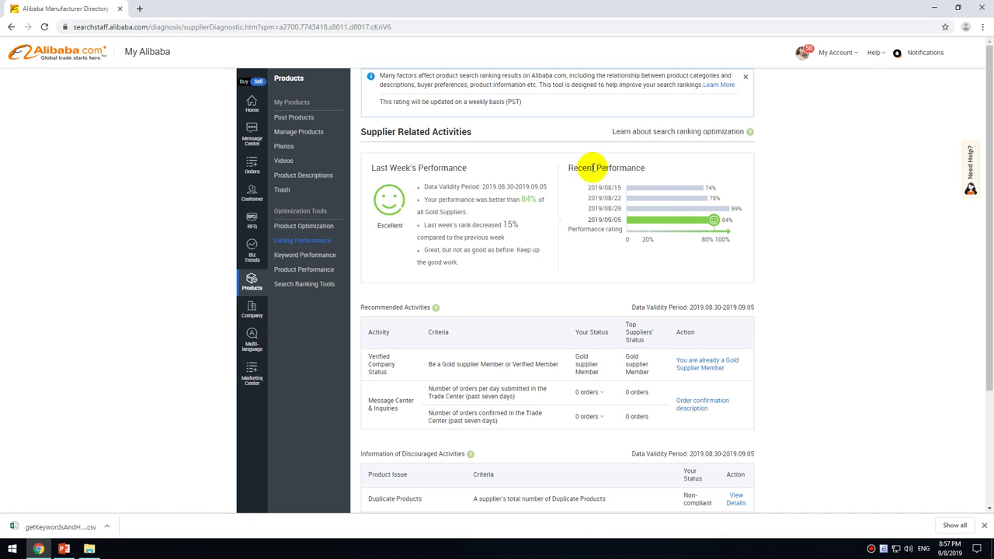
pyautogui.scroll(-2, 629, 303)
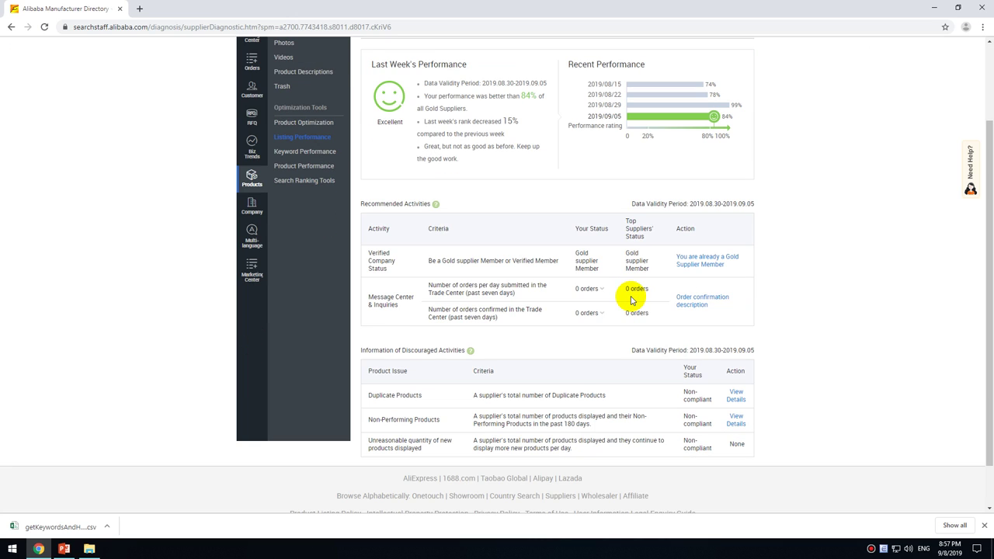
pyautogui.moveTo(543, 322)
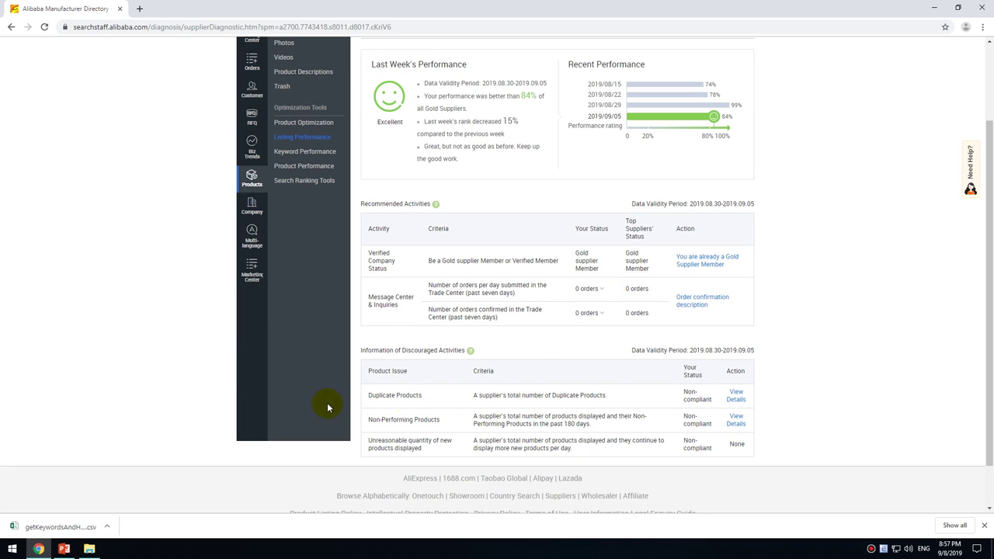
pyautogui.scroll(2, 487, 327)
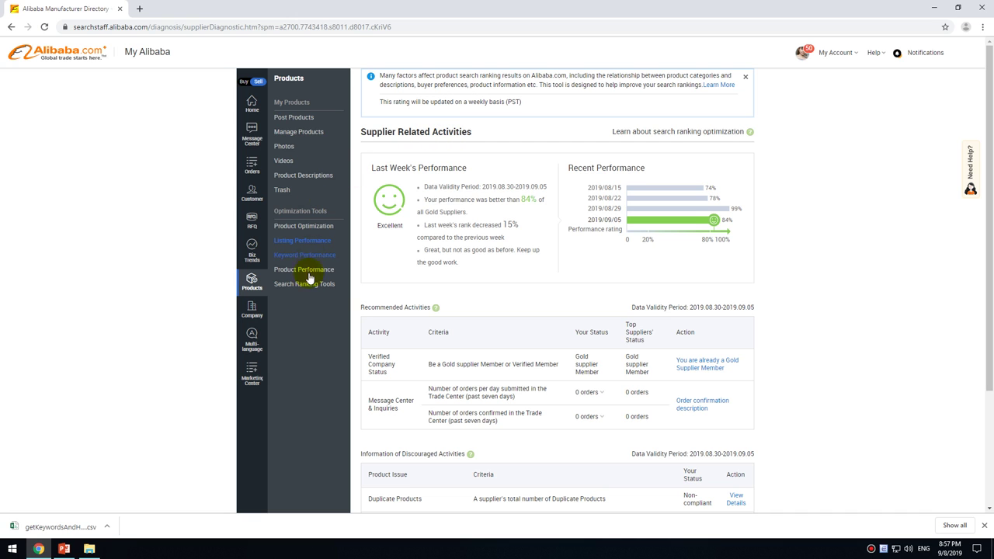
pyautogui.click(64, 549)
pyautogui.click(48, 444)
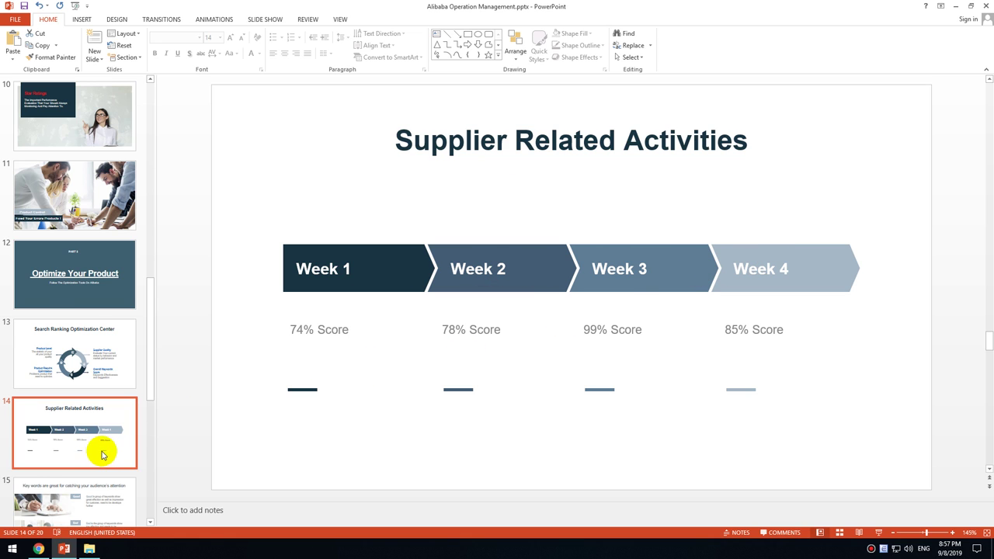
# - Show slide 15 on attention-catching key words, then return to the Alibaba page in Chrome
pyautogui.scroll(-1, 98, 458)
pyautogui.click(100, 422)
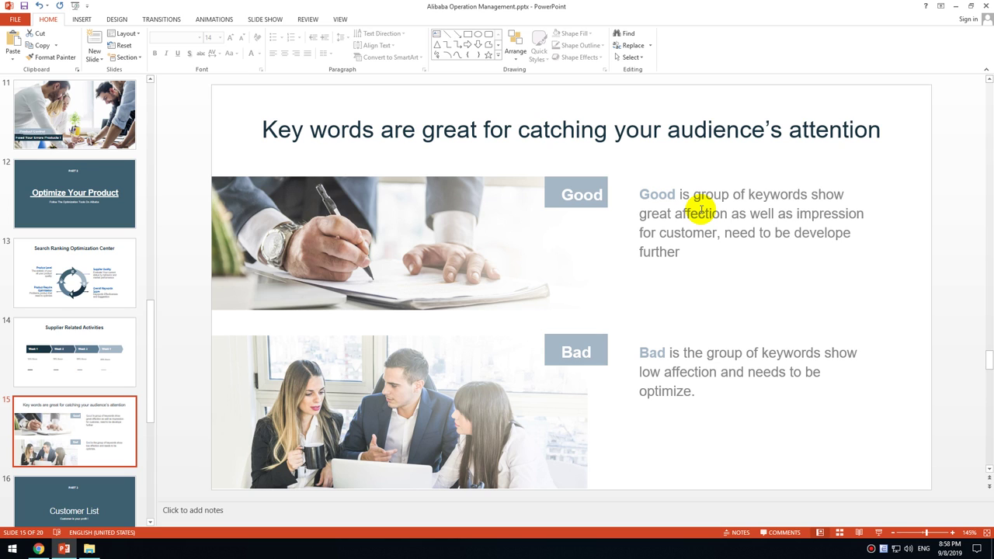
pyautogui.click(42, 551)
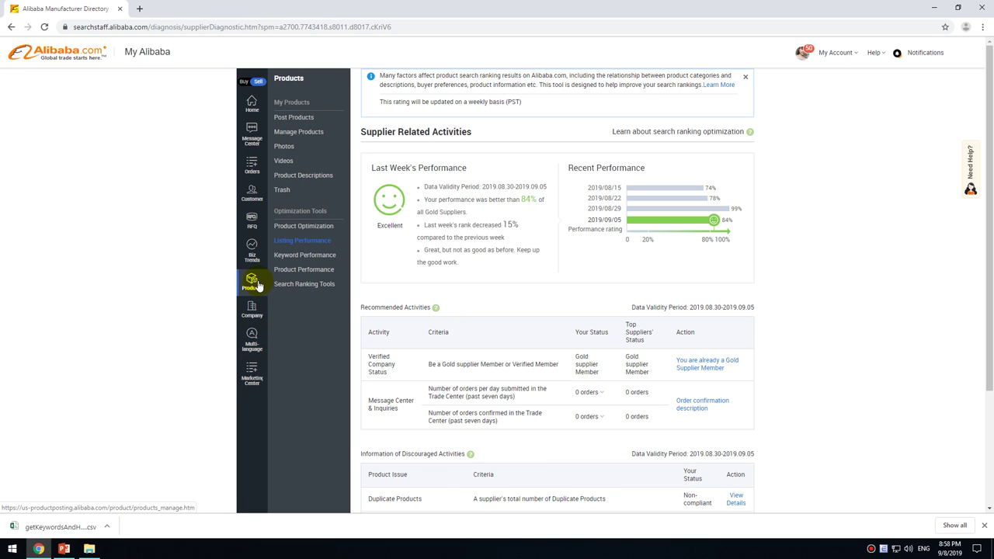
# - Filter Keyword Performance to 'High views and low clicks' and open 2019 straw bag's Details
pyautogui.click(309, 256)
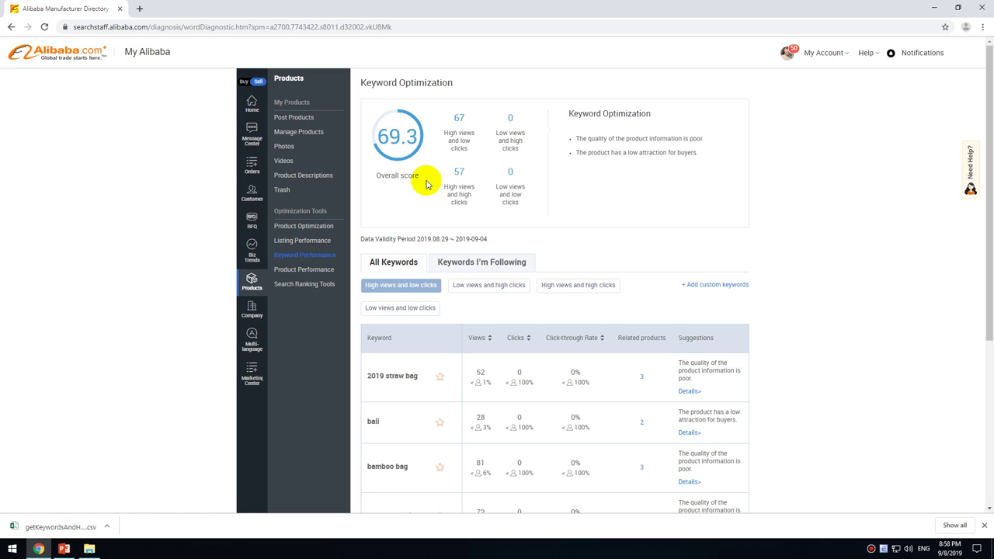
pyautogui.moveTo(411, 169)
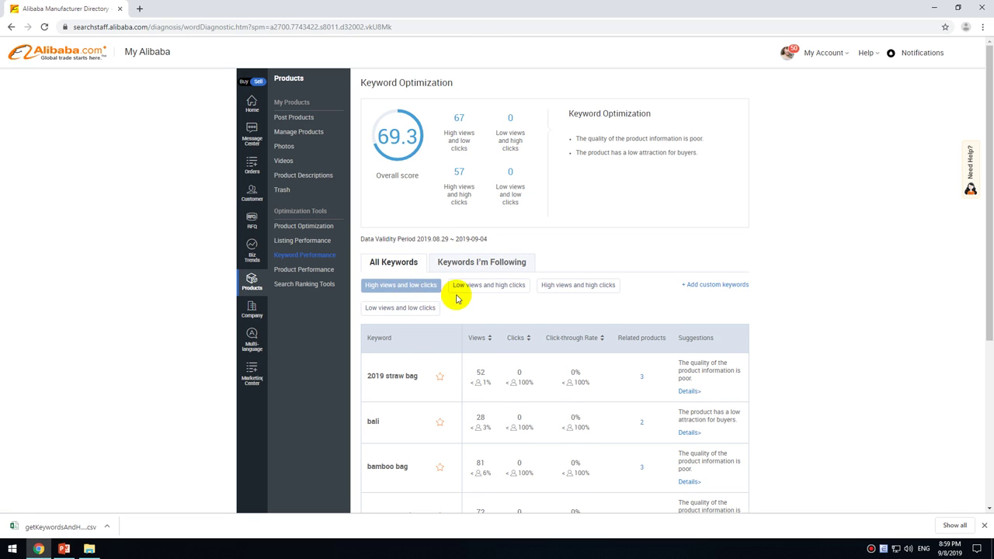
pyautogui.scroll(-1, 423, 303)
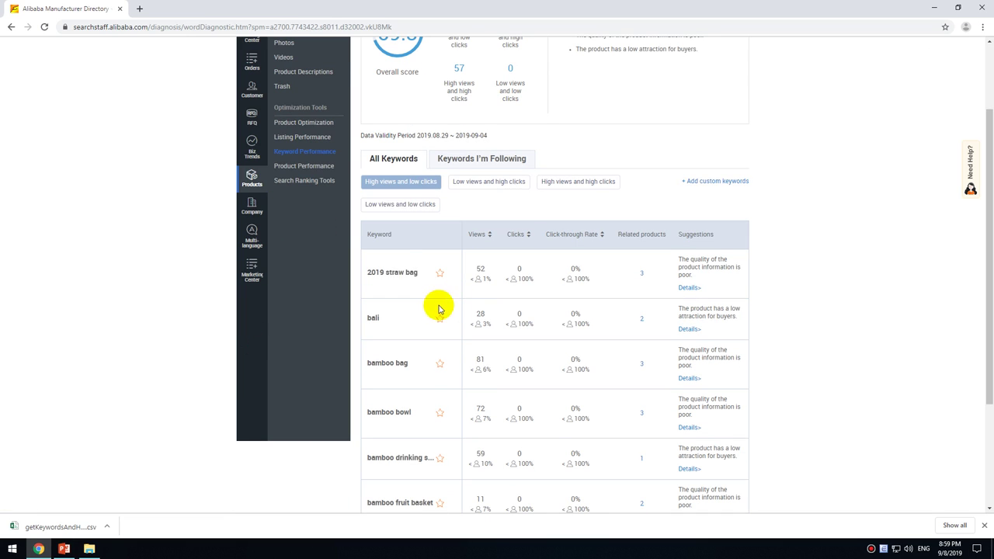
pyautogui.click(413, 185)
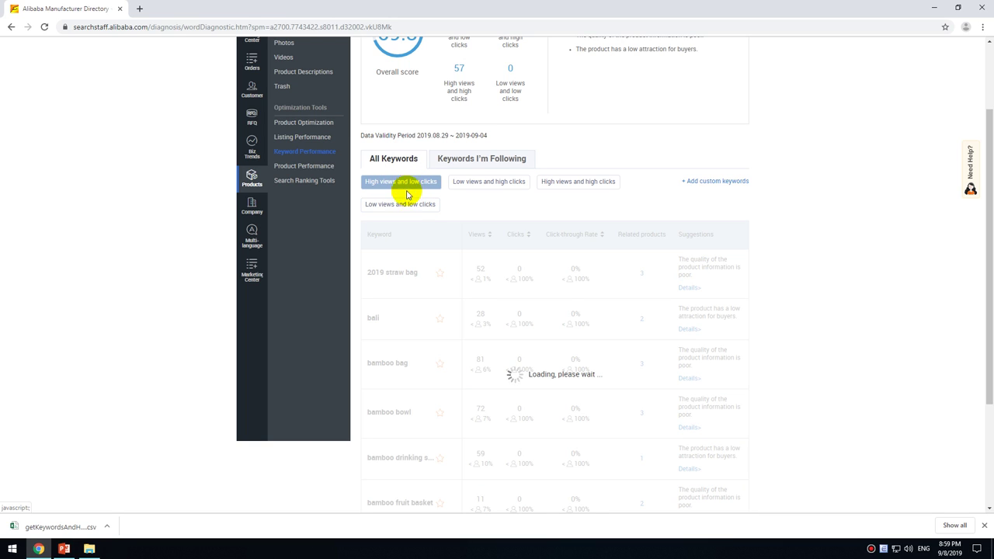
pyautogui.scroll(-3, 503, 302)
pyautogui.scroll(3, 506, 300)
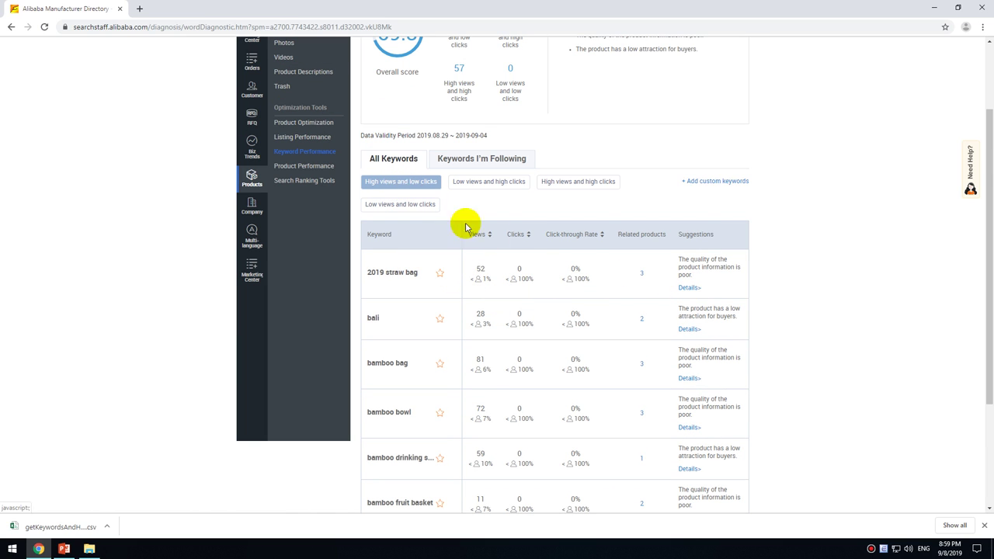
pyautogui.click(689, 287)
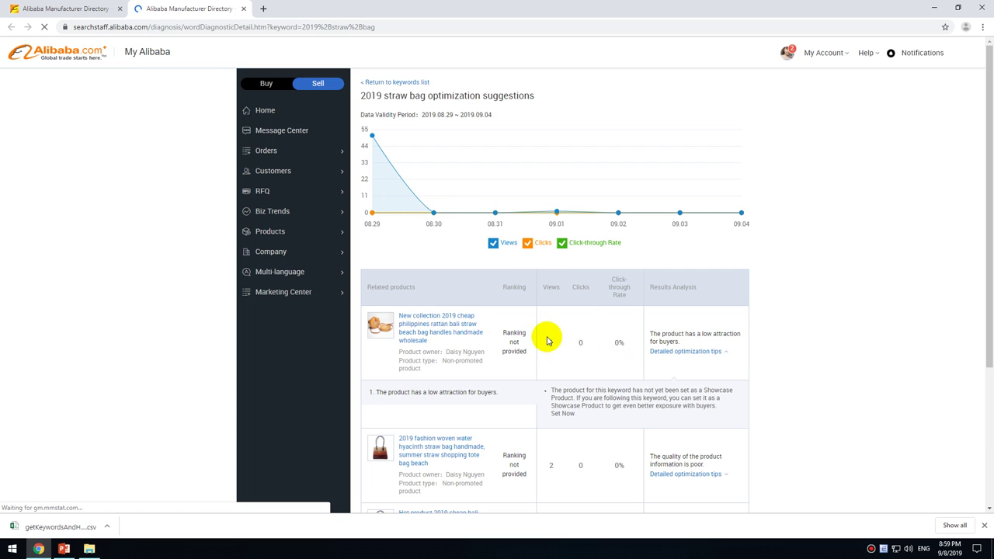
# - Open the first related rattan bag's product page, scroll through it, and close it
pyautogui.scroll(-2, 549, 343)
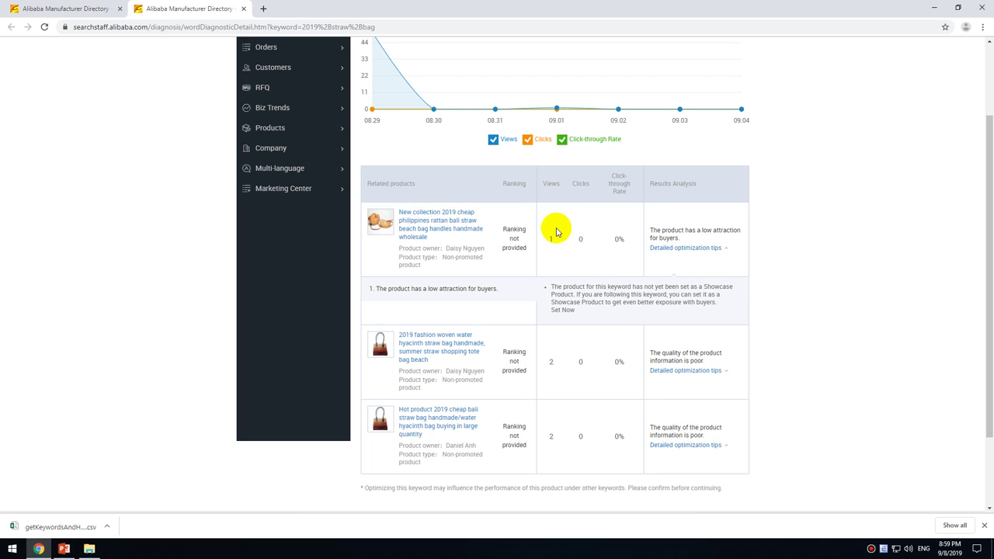
pyautogui.click(426, 221)
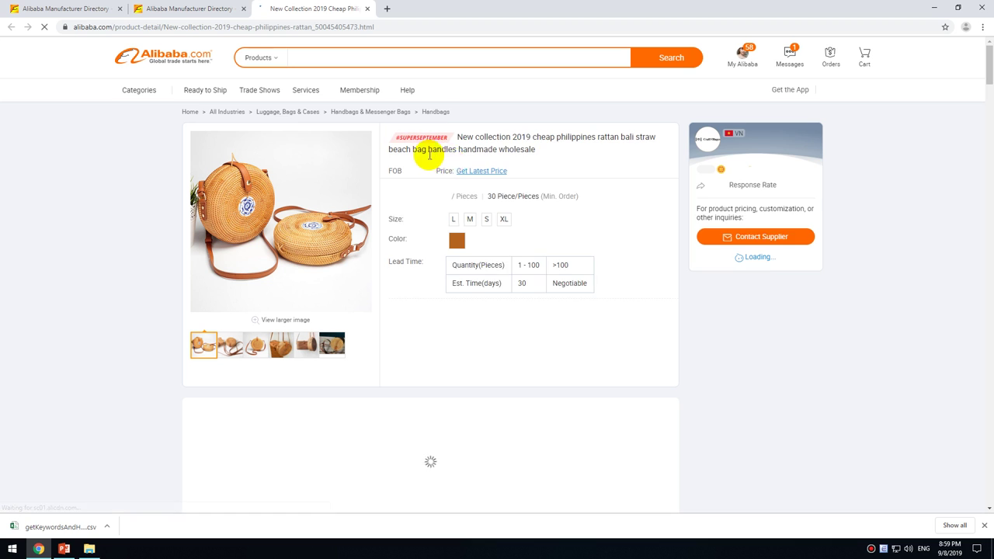
pyautogui.scroll(-8, 469, 282)
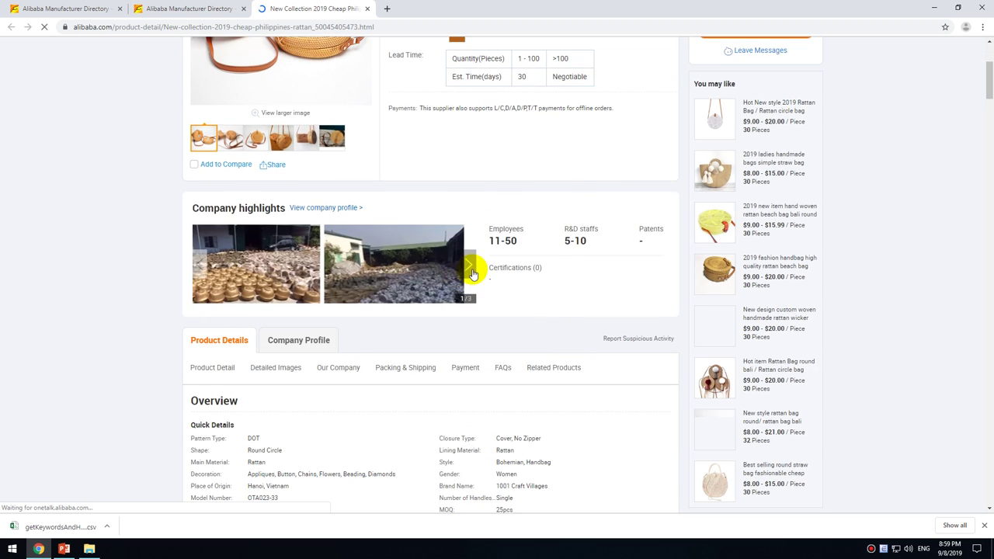
pyautogui.scroll(-10, 474, 269)
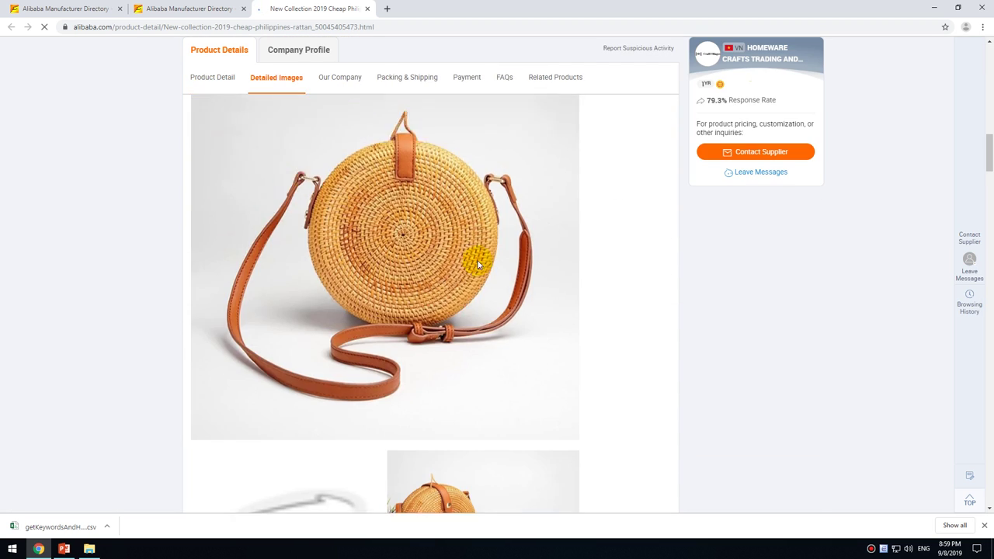
pyautogui.click(368, 11)
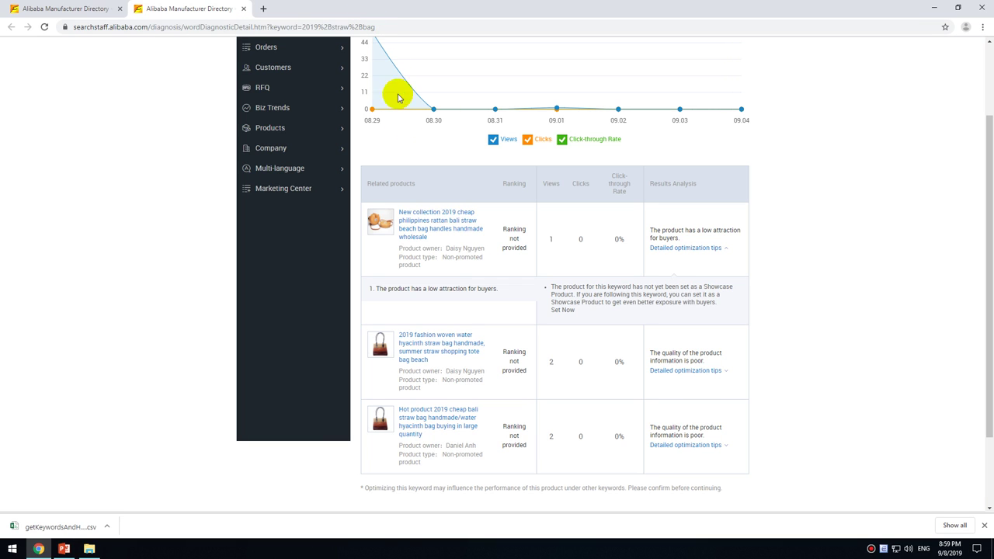
# - Review the New collection 2019 rattan bag page, close it, and return to Keyword Performance
pyautogui.click(439, 231)
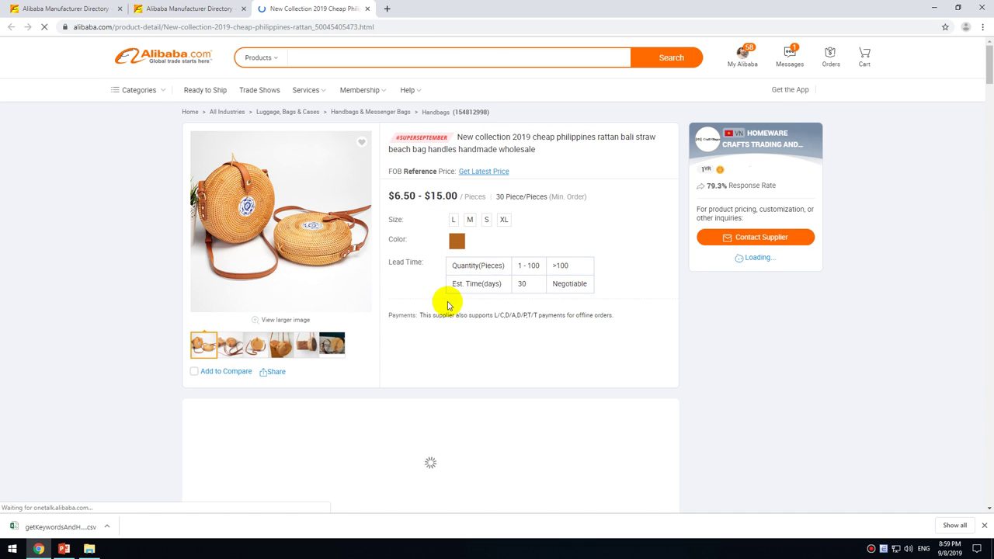
pyautogui.scroll(-10, 445, 304)
pyautogui.scroll(-5, 446, 291)
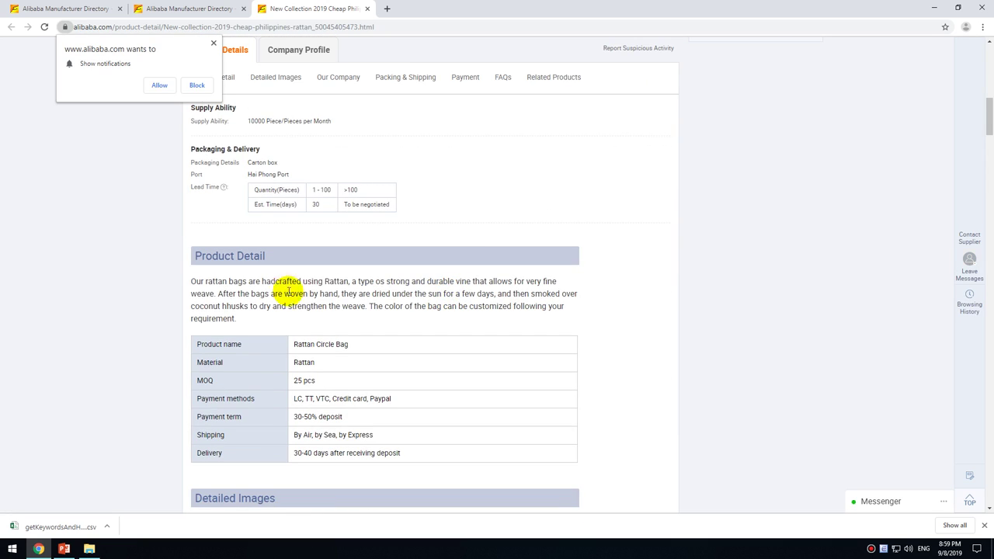
pyautogui.scroll(-8, 365, 286)
pyautogui.scroll(-3, 365, 286)
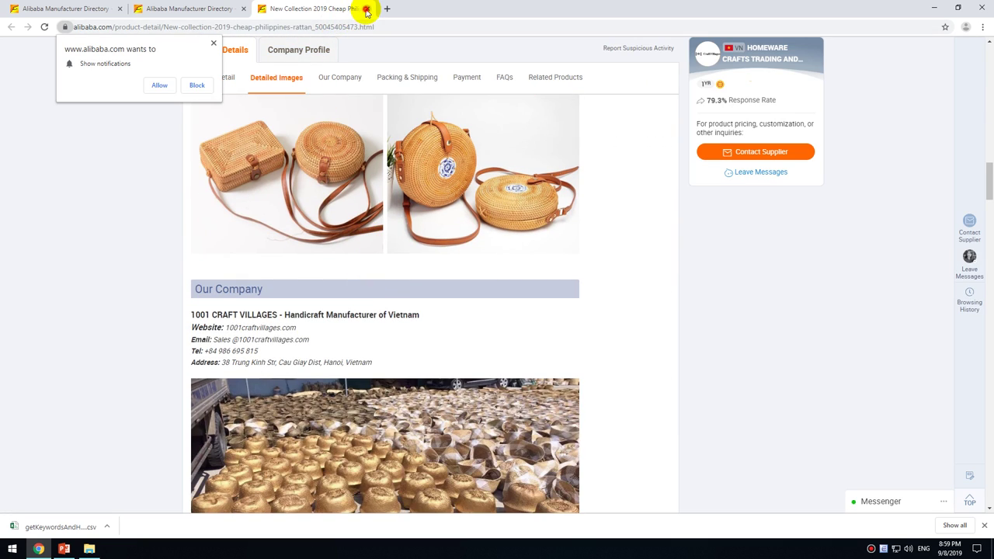
pyautogui.click(367, 9)
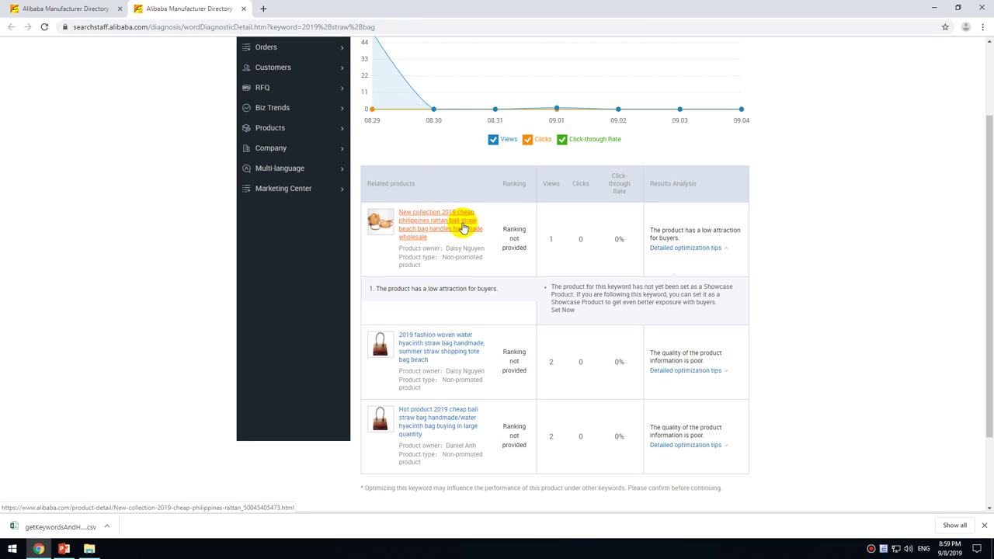
pyautogui.scroll(2, 466, 214)
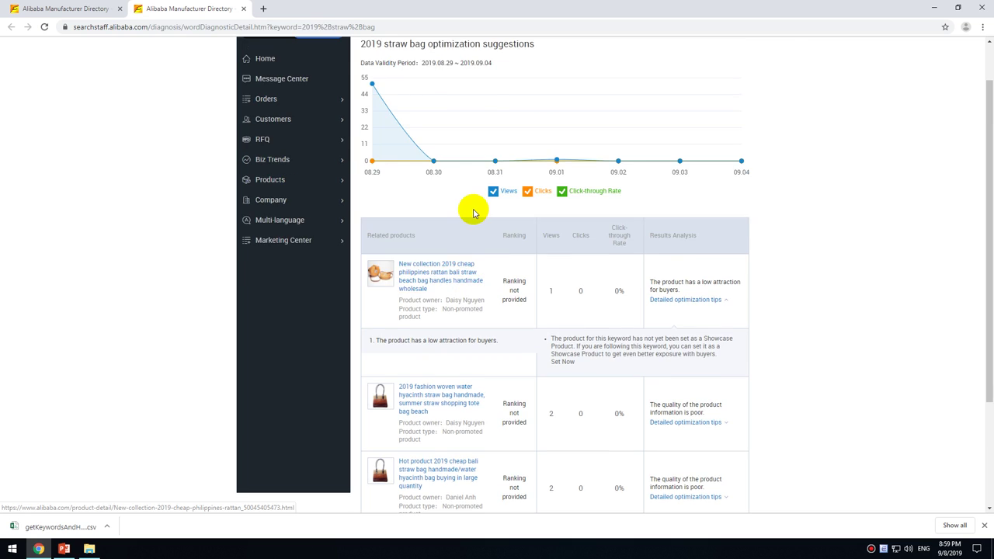
pyautogui.click(93, 9)
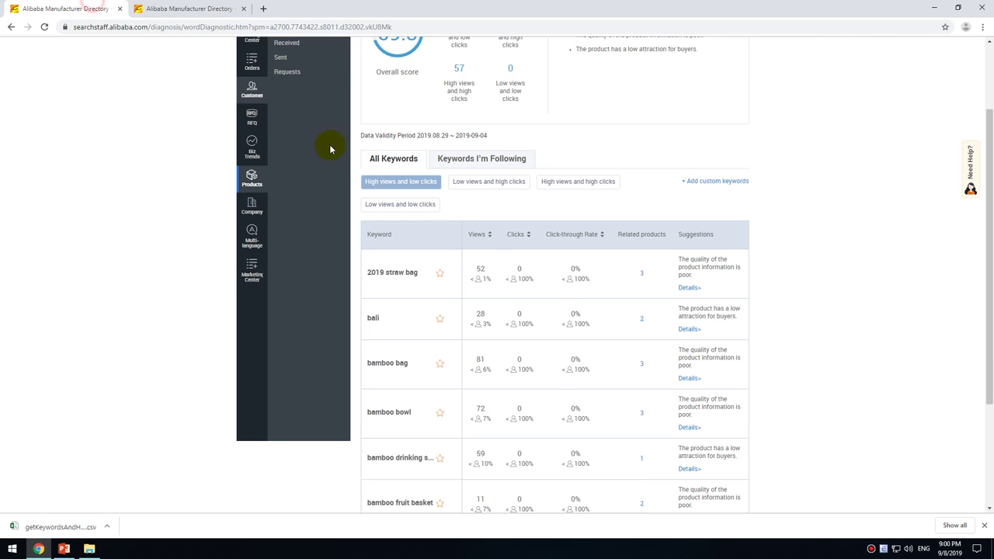
pyautogui.click(501, 193)
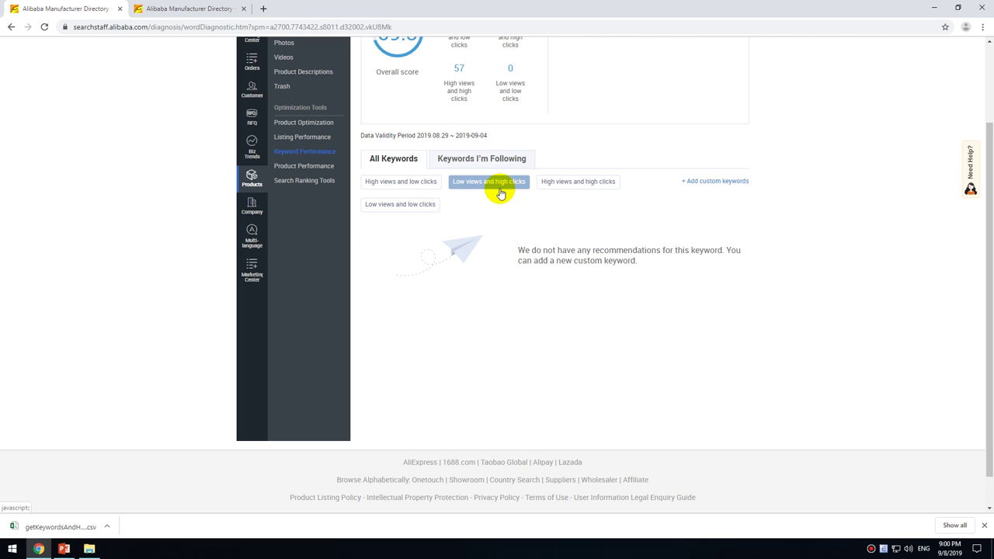
pyautogui.click(568, 188)
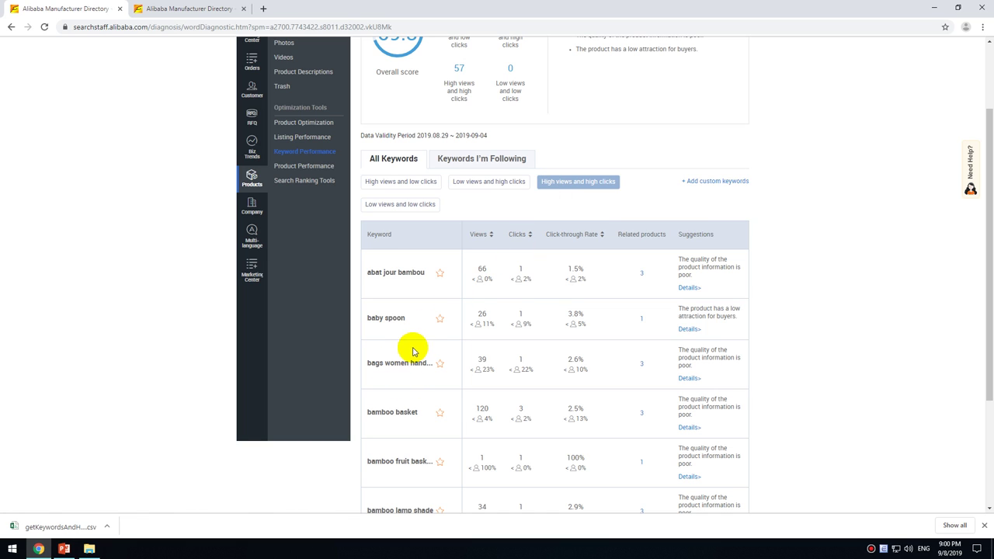
pyautogui.scroll(-1, 474, 313)
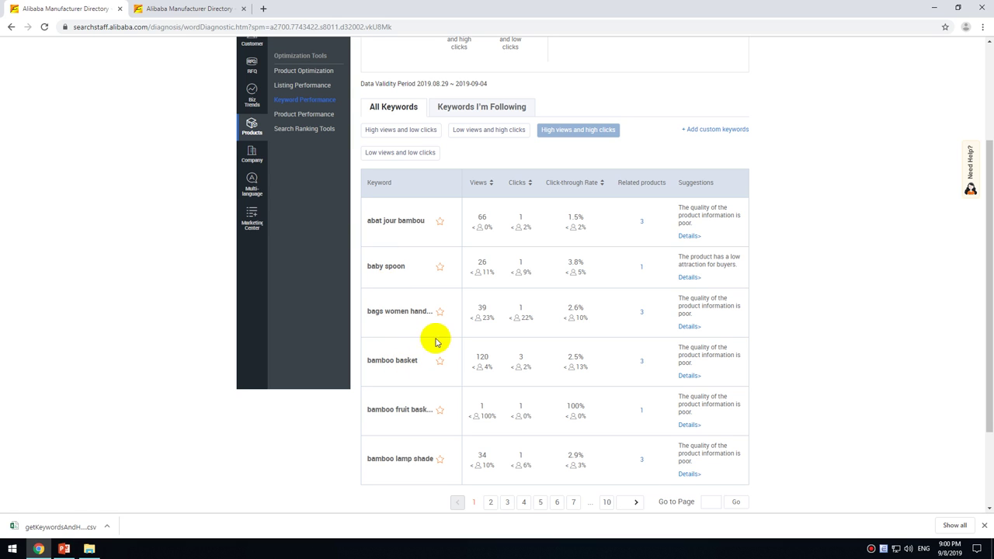
pyautogui.click(413, 153)
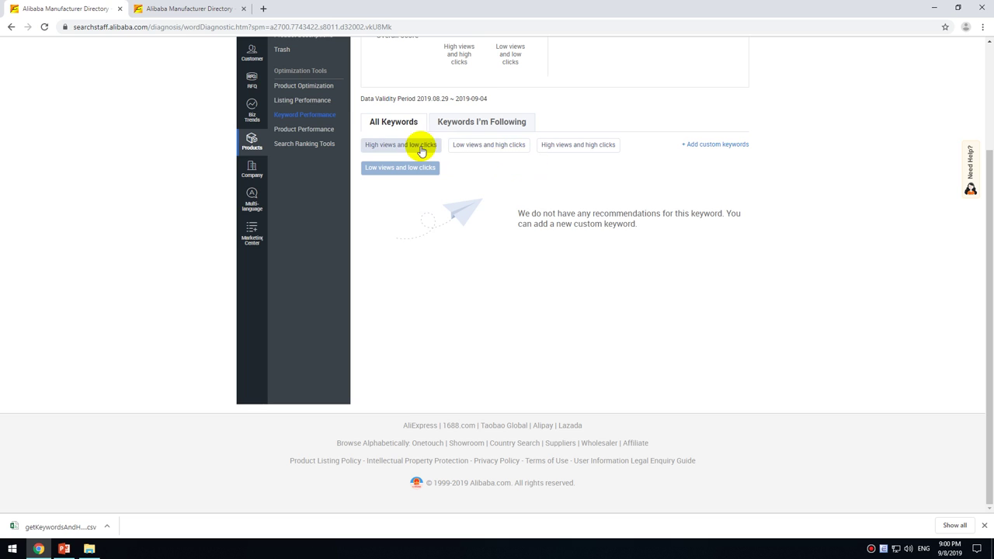
pyautogui.click(420, 146)
pyautogui.scroll(2, 563, 211)
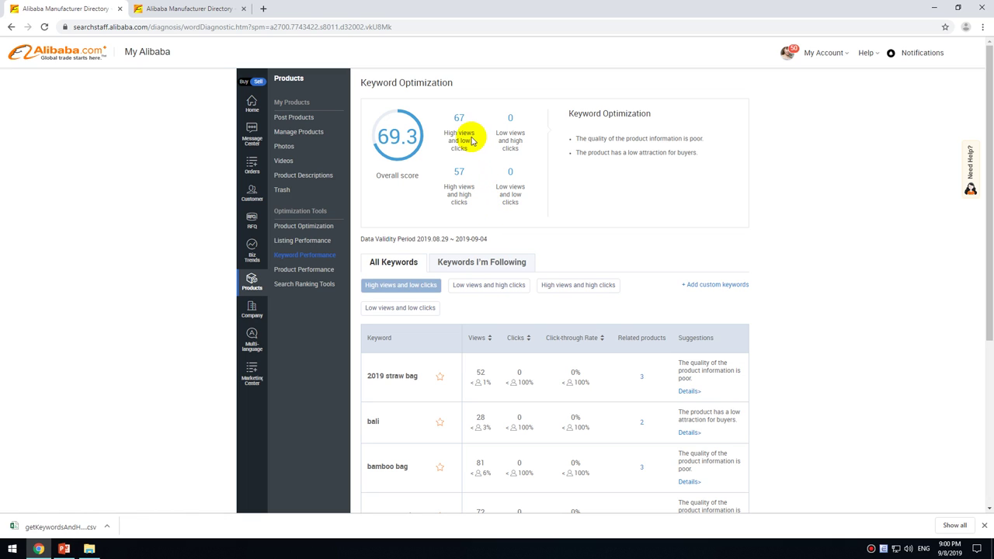
# - Compare the straw bag suggestions and Keyword Optimization tabs, then show PowerPoint slide 15
pyautogui.click(448, 134)
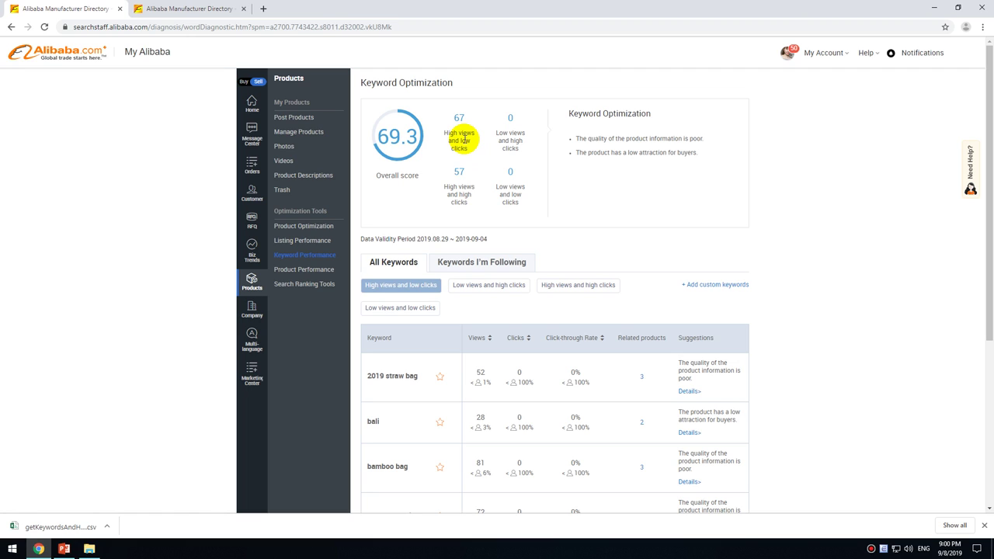
pyautogui.click(458, 146)
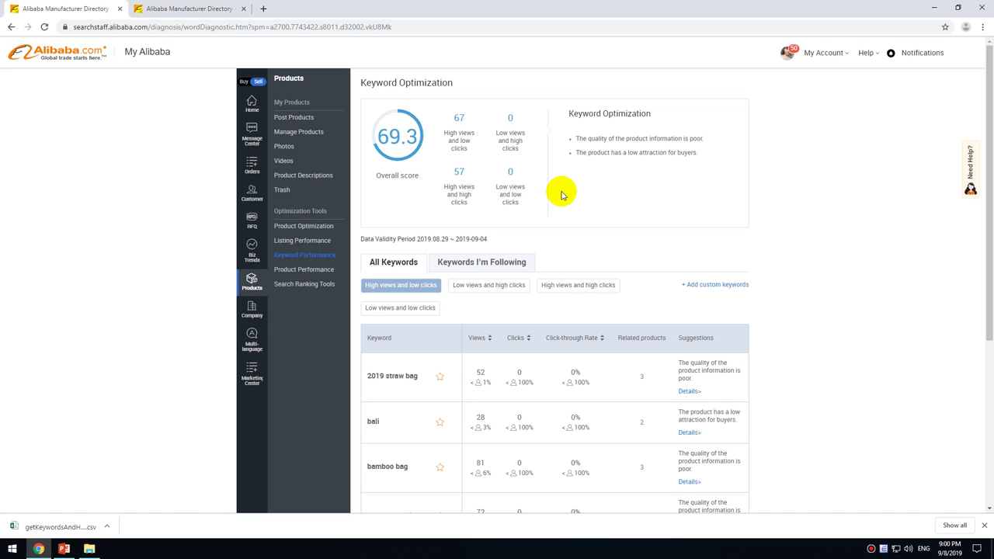
pyautogui.click(175, 8)
pyautogui.click(101, 8)
pyautogui.click(186, 8)
pyautogui.click(99, 6)
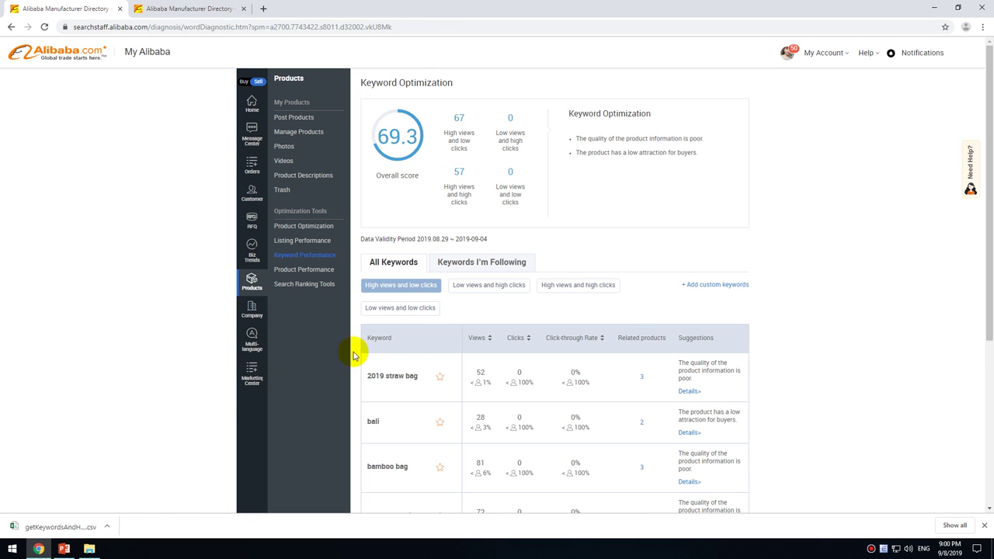
pyautogui.click(64, 548)
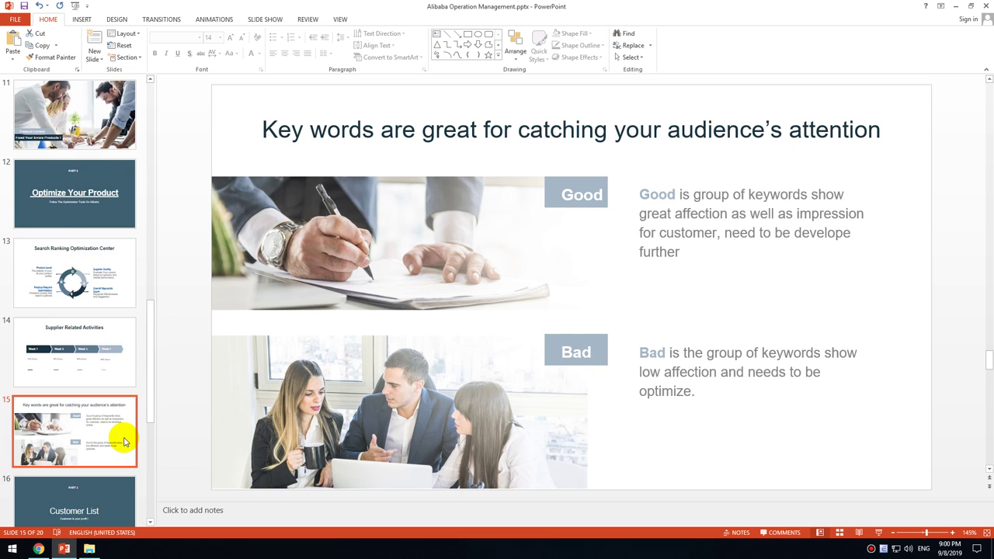
# - Show slides 16 (Customer List), 17 (Open Leads and Business Cards), 18 (Customer CARE), then return to Chrome
pyautogui.click(78, 424)
pyautogui.moveTo(148, 404); pyautogui.dragTo(155, 478)
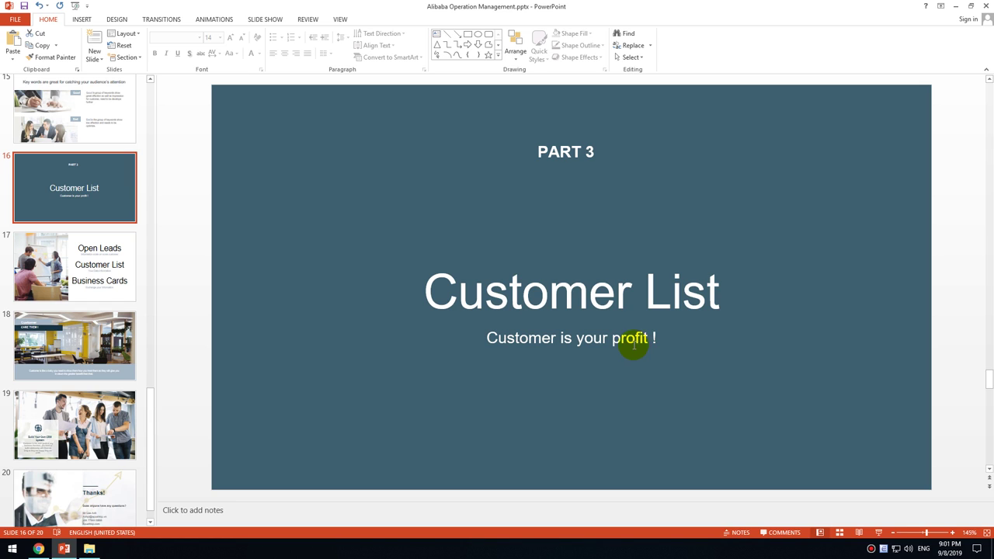
pyautogui.click(101, 287)
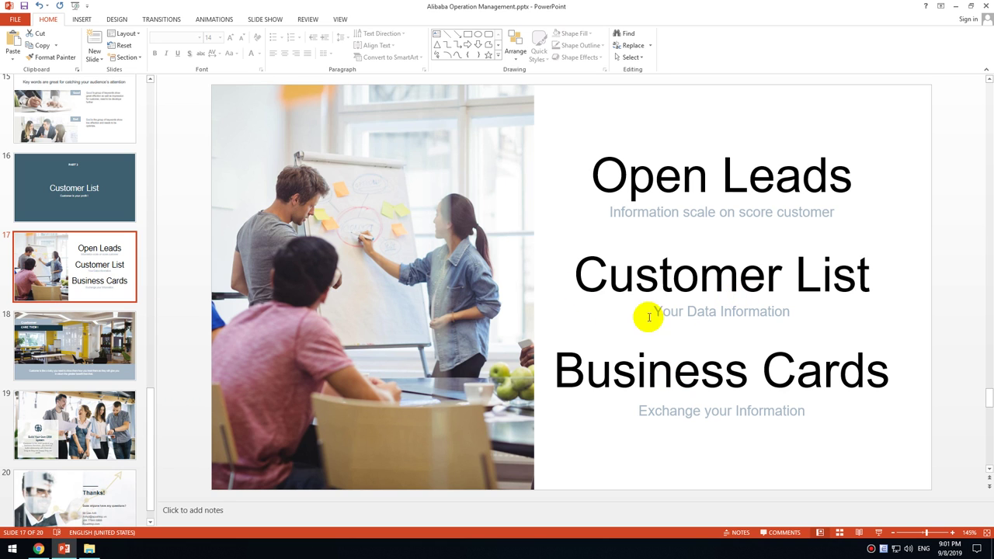
pyautogui.click(115, 356)
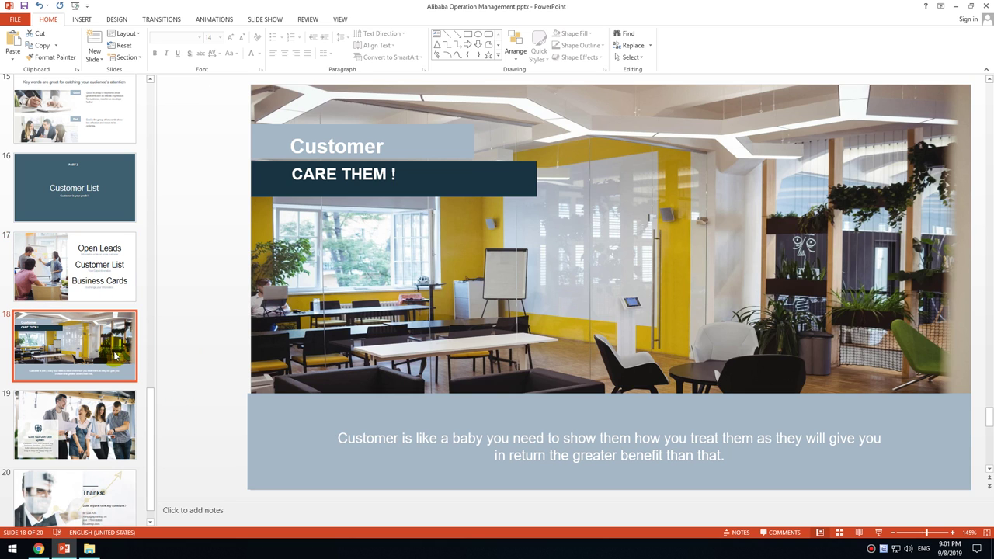
pyautogui.click(37, 549)
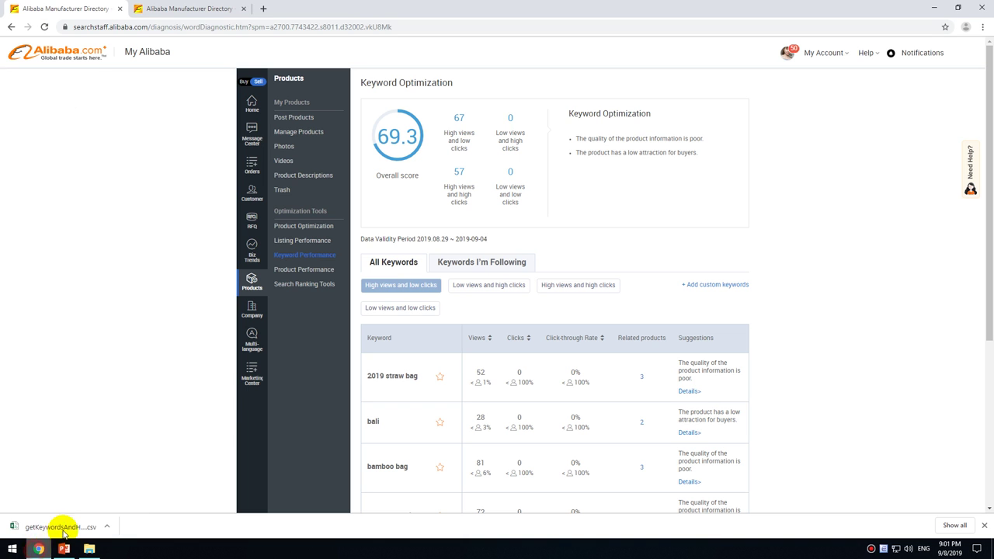
# - Go from the Alibaba home page to My Alibaba and open Customers > Customer List
pyautogui.click(67, 49)
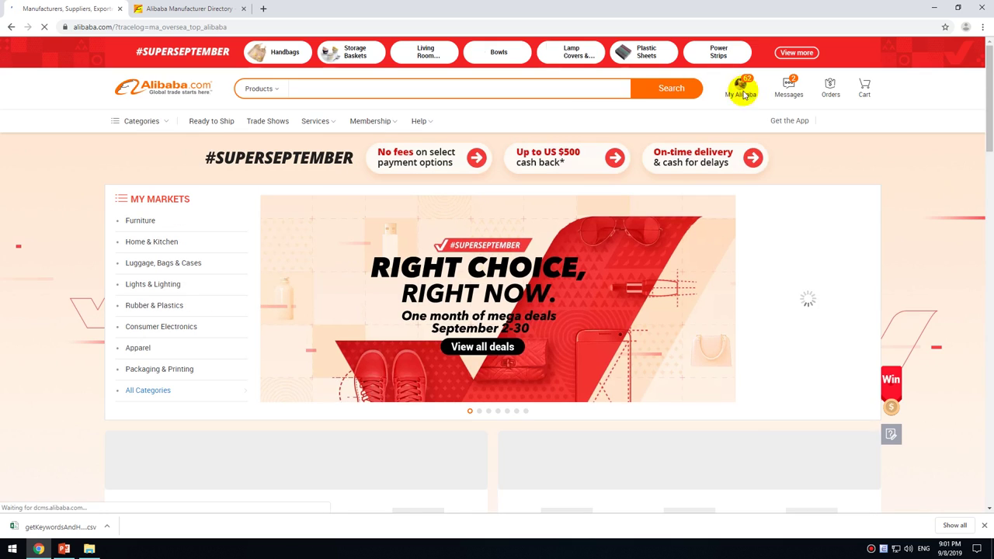
pyautogui.click(742, 99)
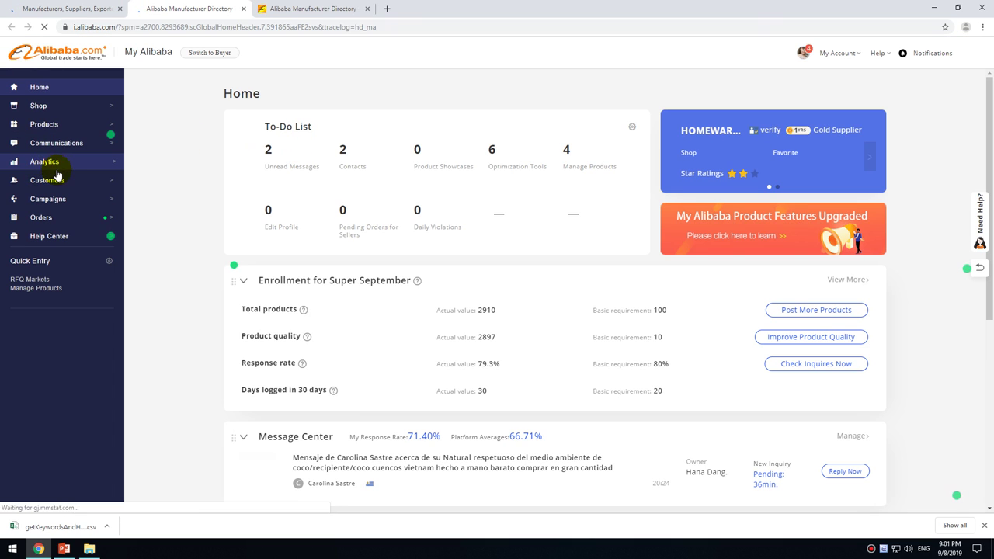
pyautogui.moveTo(62, 184)
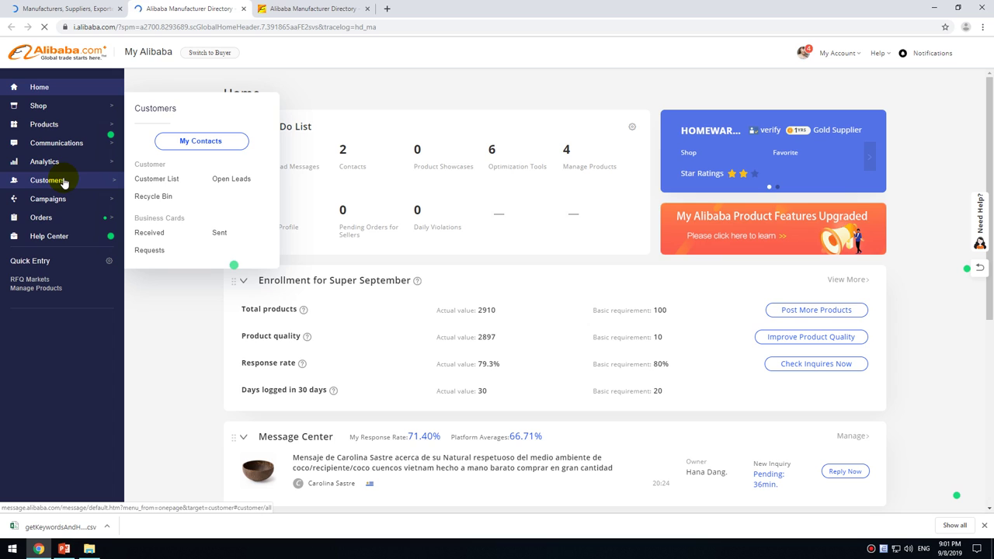
pyautogui.click(158, 179)
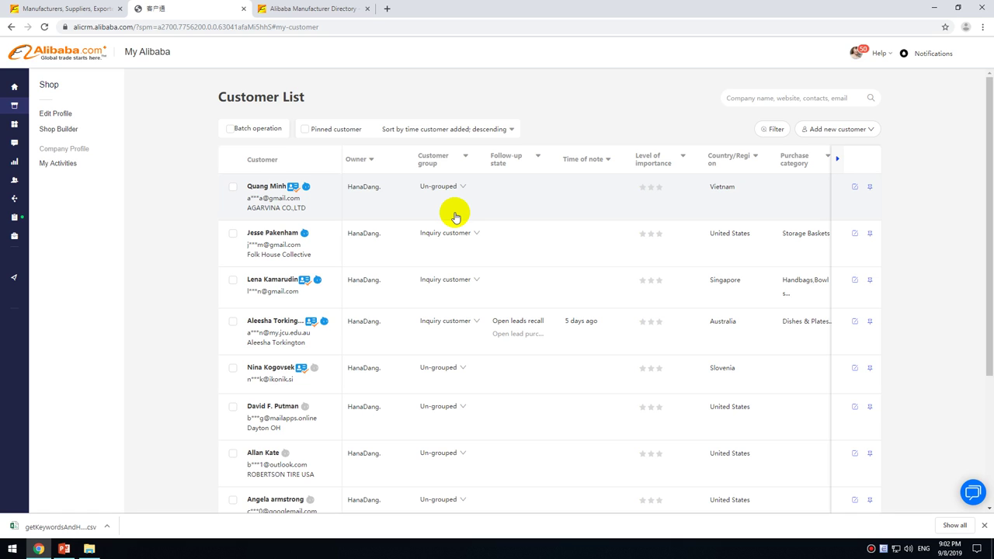
pyautogui.scroll(-3, 497, 214)
pyautogui.scroll(3, 487, 222)
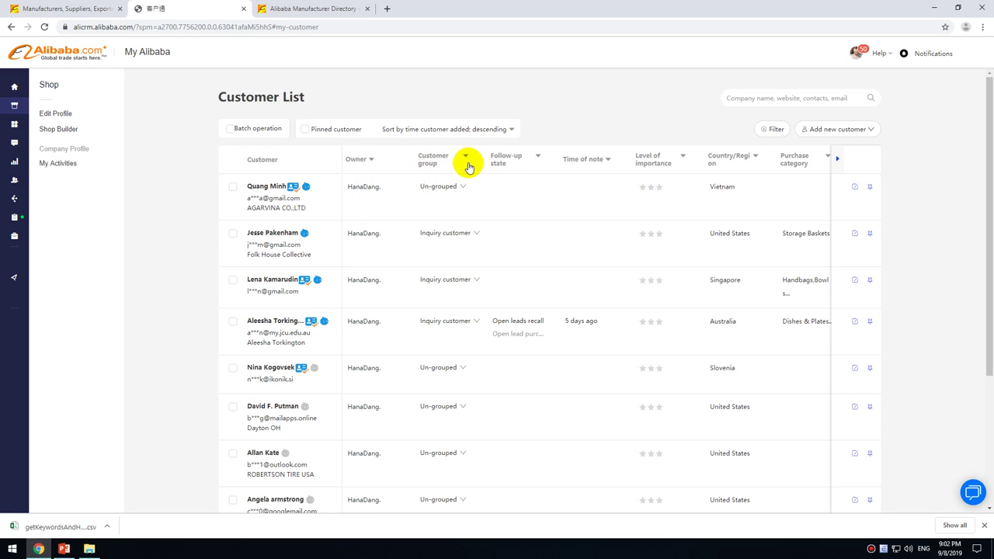
pyautogui.click(446, 188)
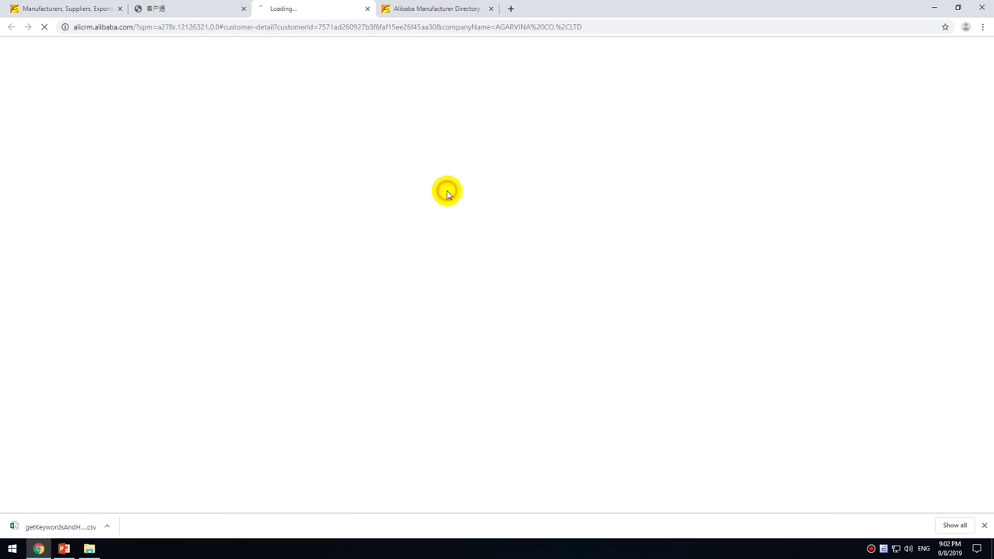
pyautogui.click(368, 8)
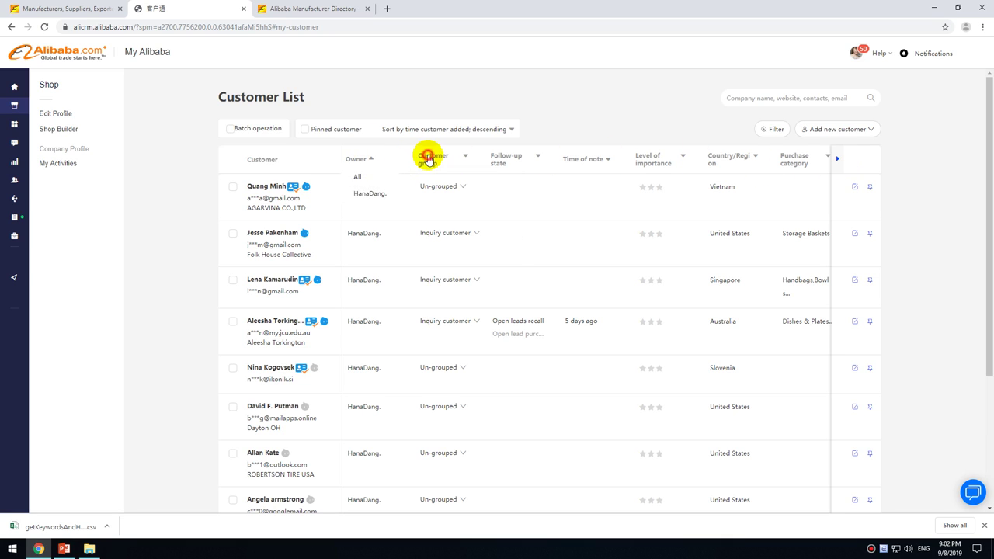
pyautogui.moveTo(429, 161)
pyautogui.moveTo(508, 158)
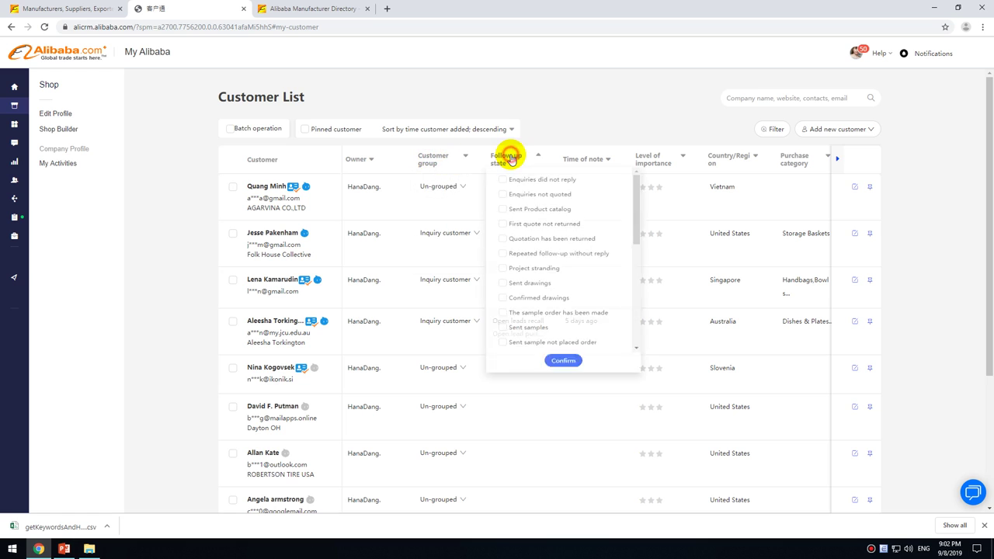
pyautogui.moveTo(602, 161)
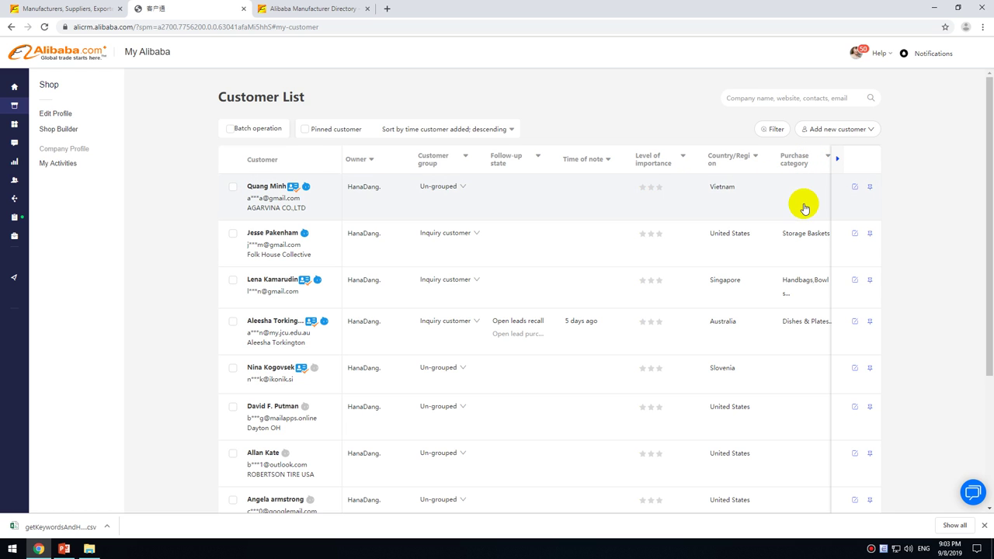
pyautogui.scroll(-3, 741, 282)
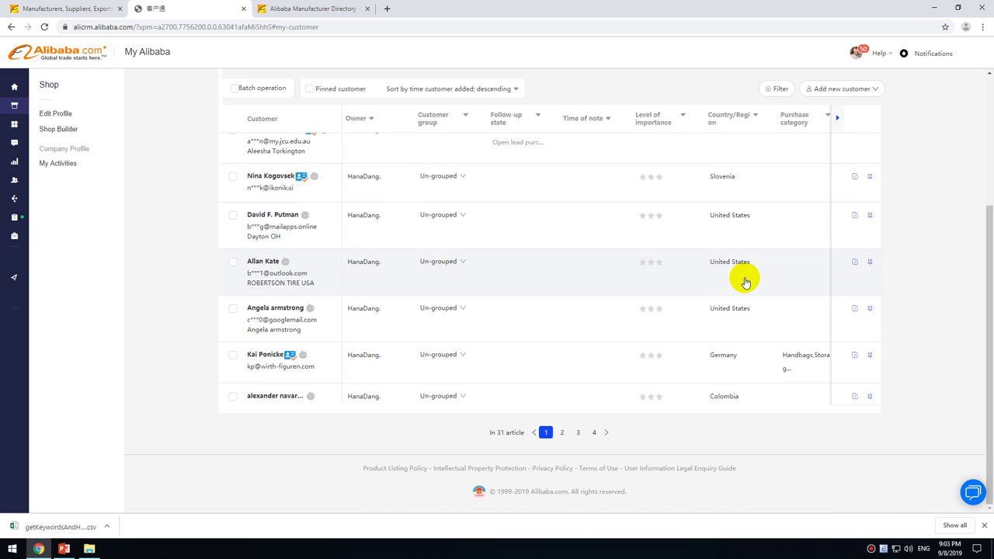
pyautogui.scroll(3, 744, 281)
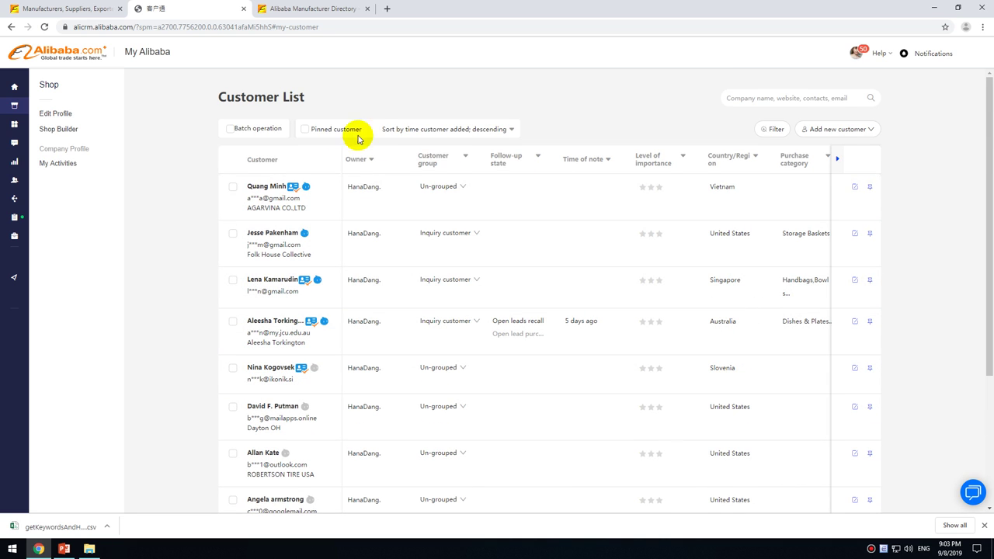
# - Filter the Customer List to the Inquiry customer group
pyautogui.click(661, 189)
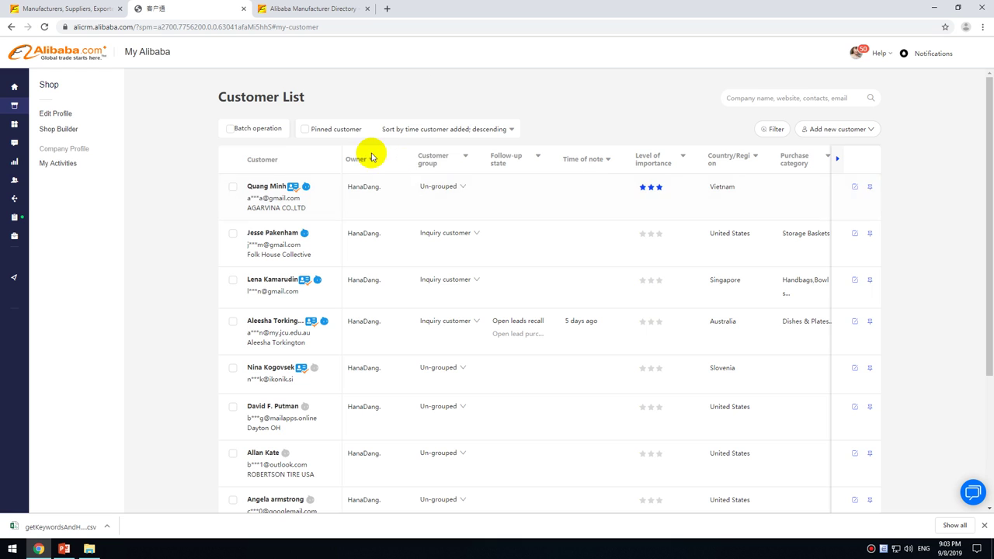
pyautogui.click(459, 159)
pyautogui.click(431, 181)
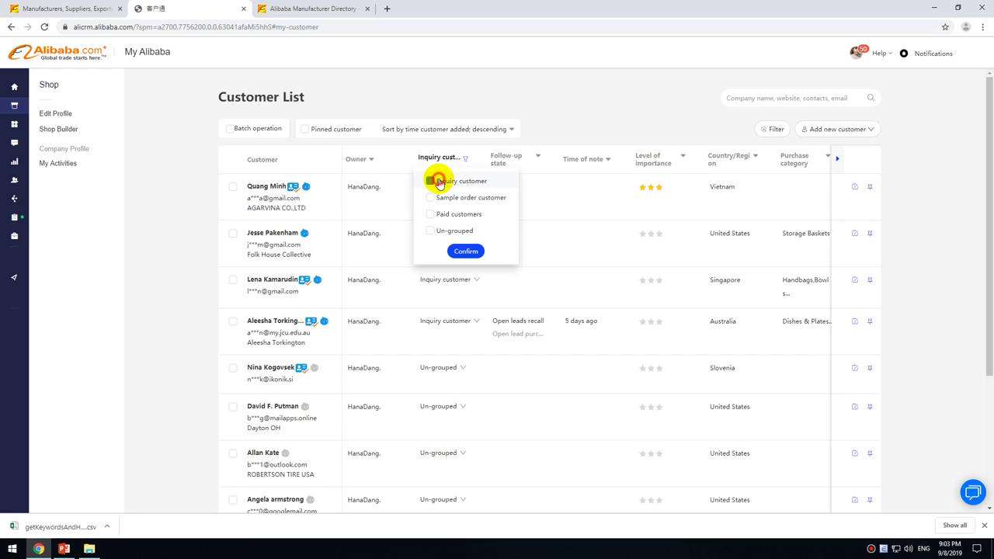
pyautogui.click(466, 251)
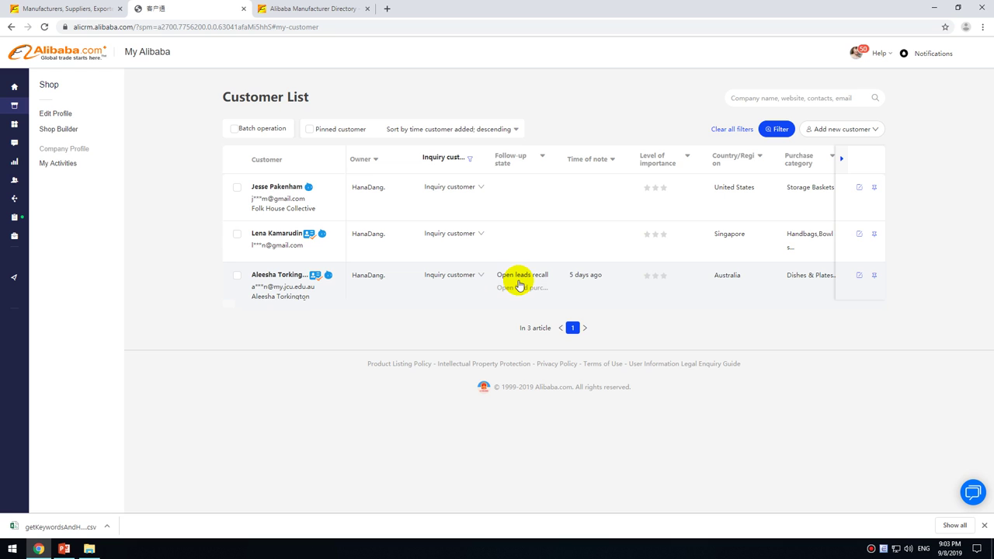
# - Give the inquiry customers three-star importance ratings and toggle Batch operation on and off
pyautogui.click(666, 189)
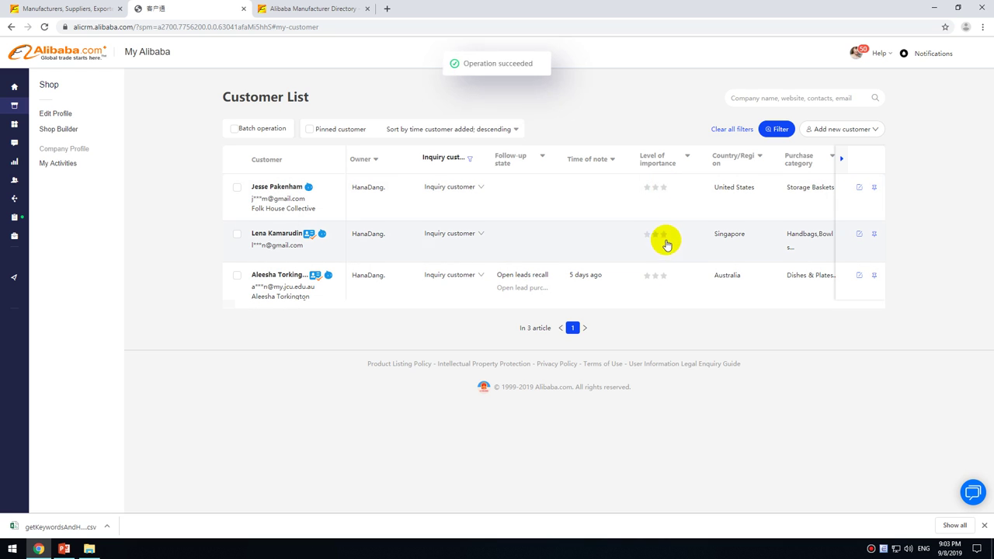
pyautogui.click(666, 285)
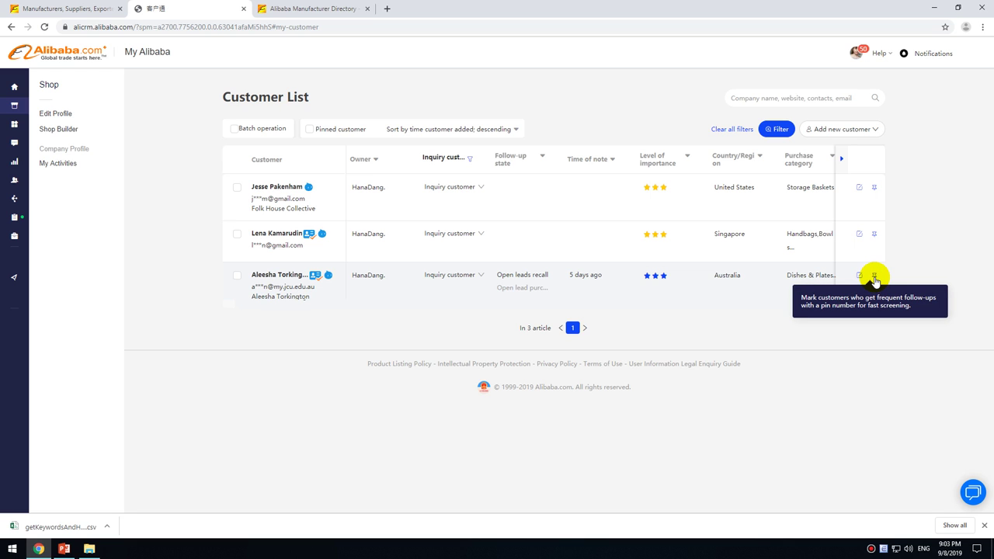
pyautogui.click(261, 127)
pyautogui.click(249, 132)
pyautogui.click(233, 130)
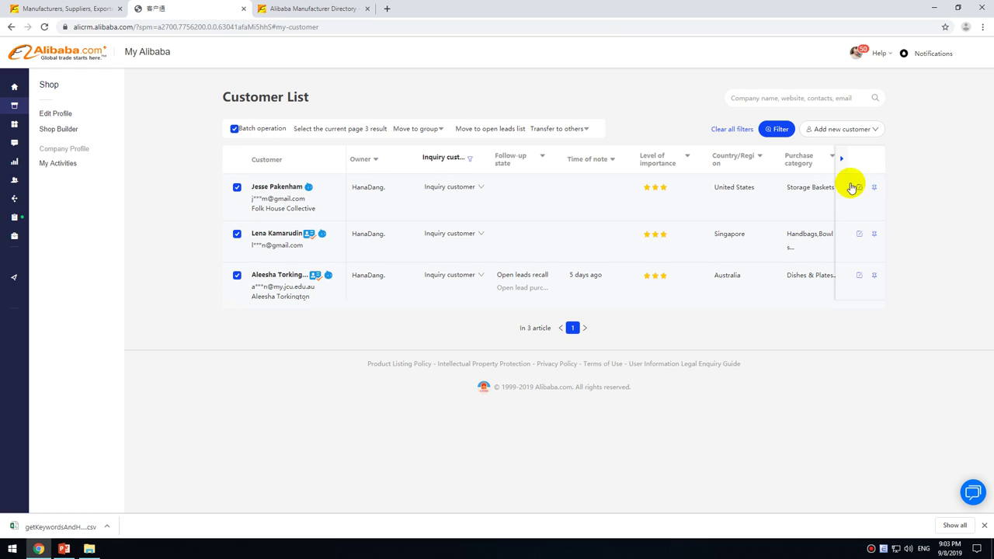
pyautogui.click(234, 130)
pyautogui.moveTo(31, 177)
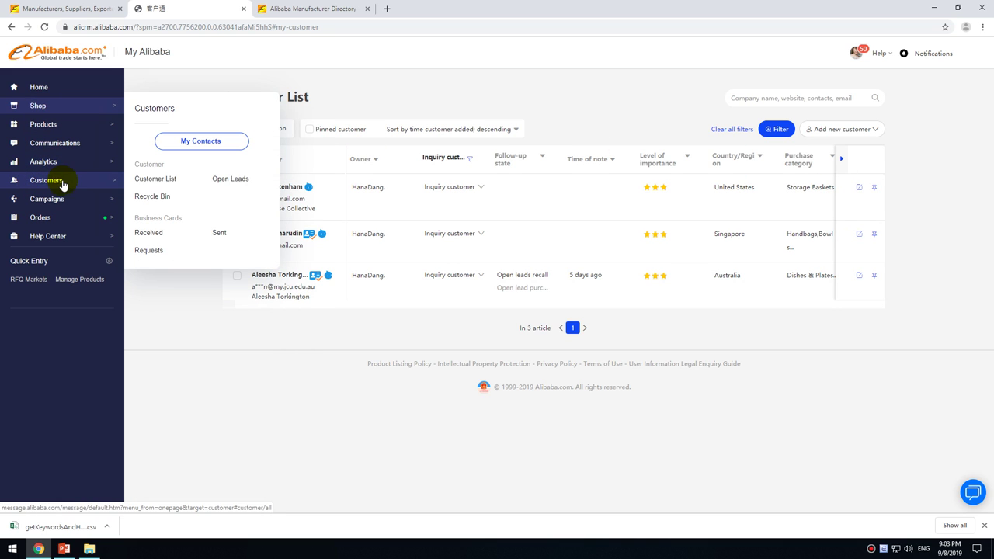
# - Open the Open Leads list of 2801 leads sorted by purchase potential score
pyautogui.click(224, 180)
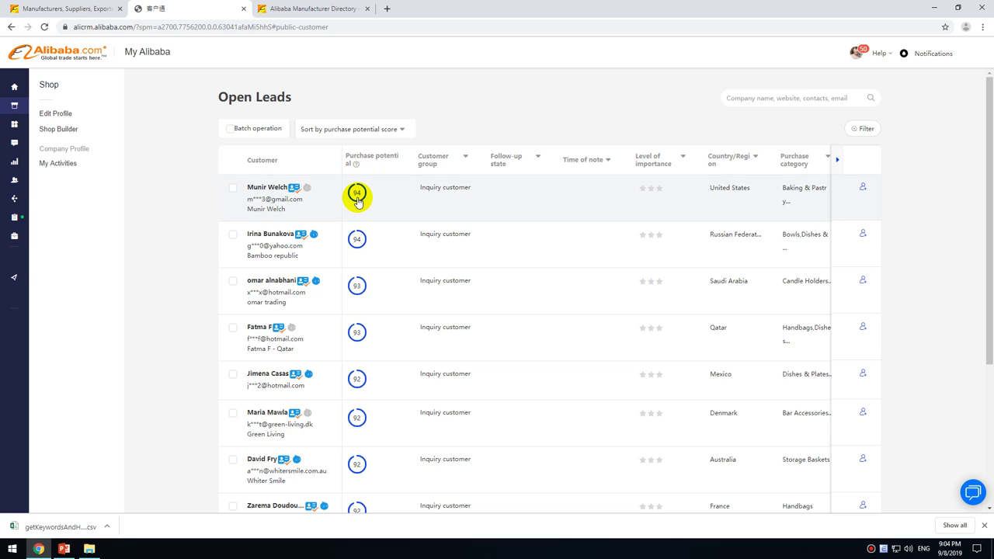
pyautogui.scroll(-2, 361, 297)
pyautogui.scroll(-1, 360, 291)
pyautogui.scroll(3, 361, 286)
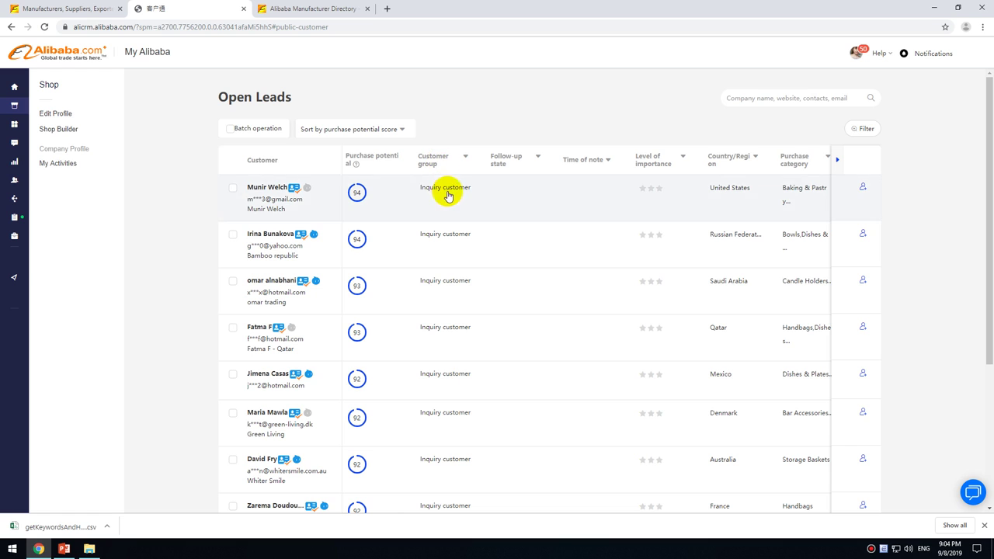
# - Browse the leads, open the top-scoring (94) lead's details in a new tab, and return
pyautogui.click(433, 157)
pyautogui.click(433, 157)
pyautogui.doubleClick(526, 161)
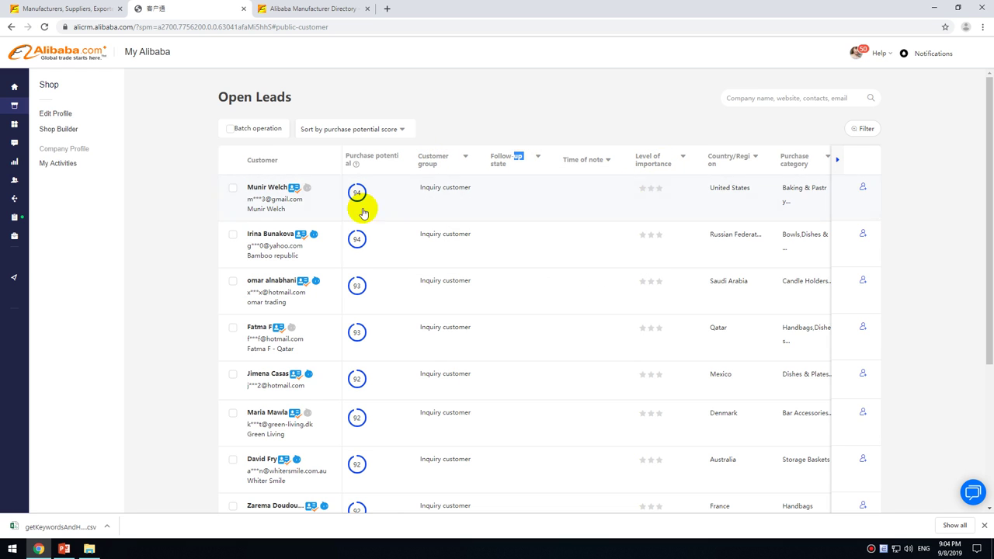
pyautogui.scroll(-3, 365, 233)
pyautogui.scroll(3, 355, 268)
pyautogui.scroll(-3, 358, 194)
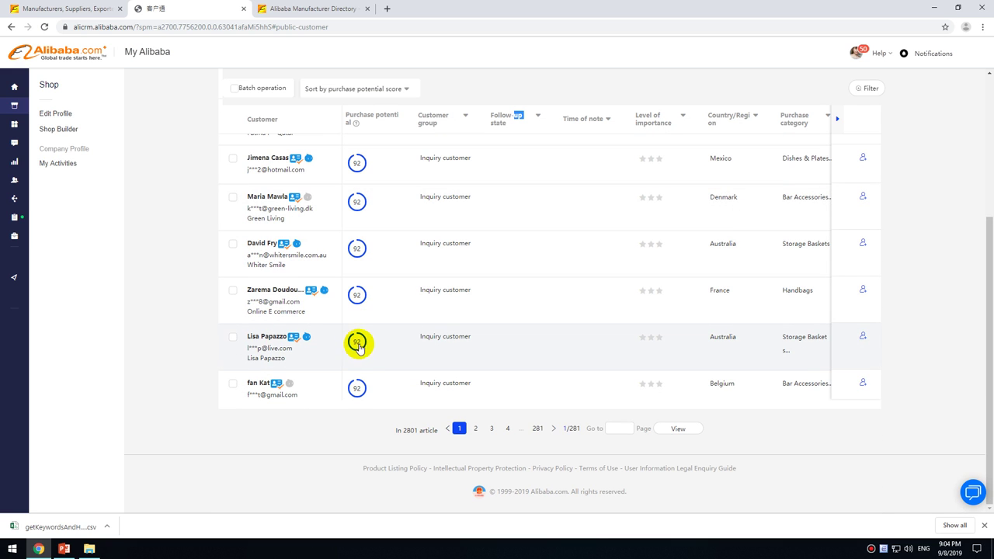
pyautogui.scroll(5, 356, 342)
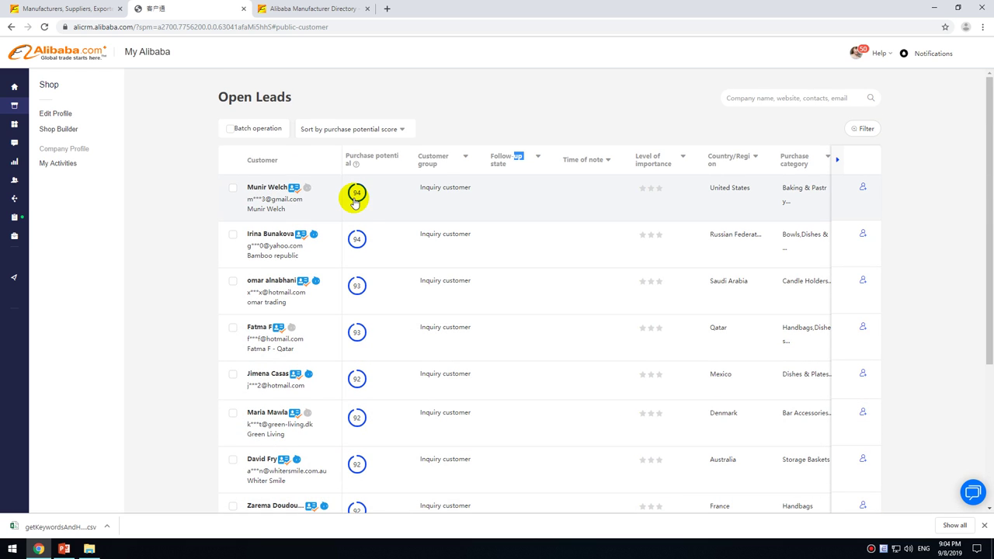
pyautogui.click(265, 187)
pyautogui.click(204, 9)
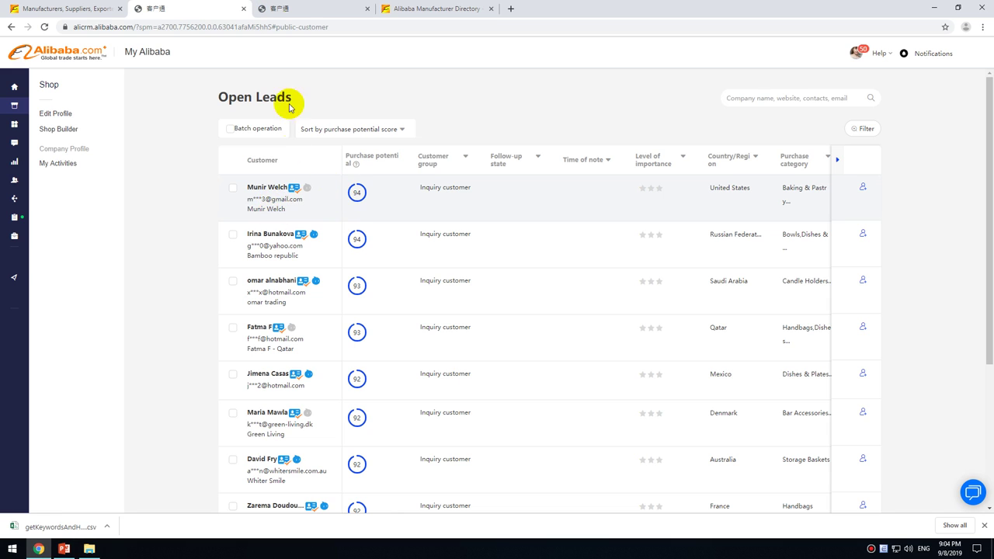
# - Review the top lead's details, highlighting mobile number and job position, then close that tab
pyautogui.click(288, 9)
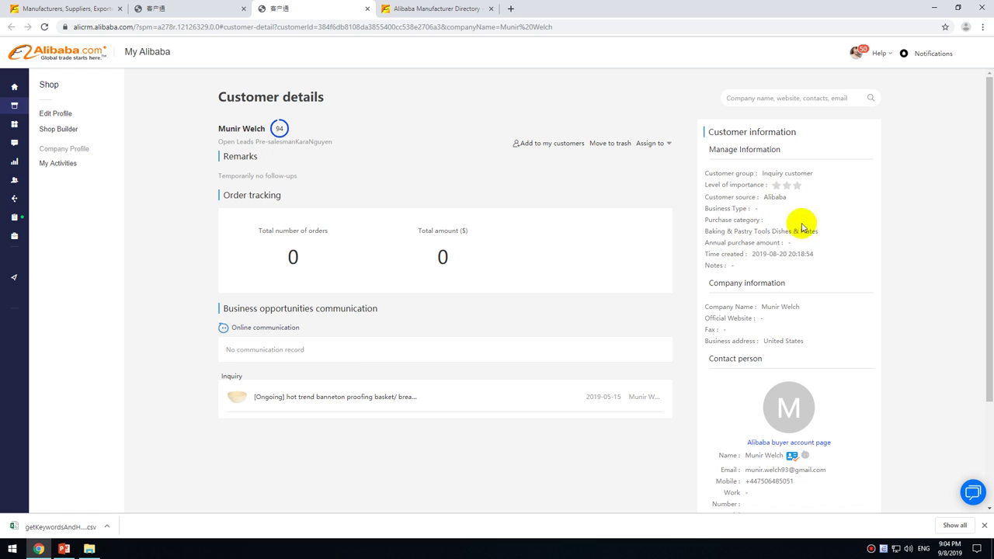
pyautogui.scroll(-3, 770, 204)
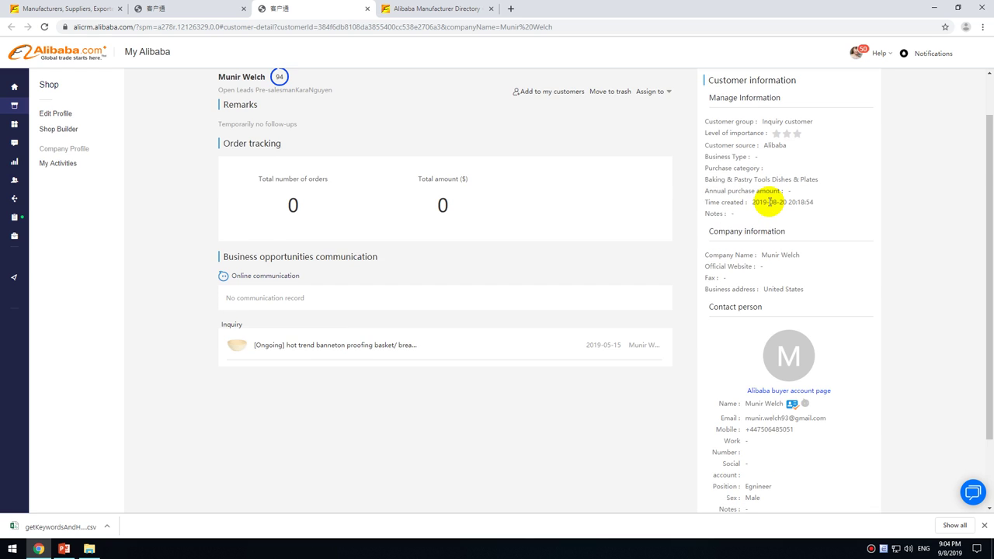
pyautogui.doubleClick(751, 341)
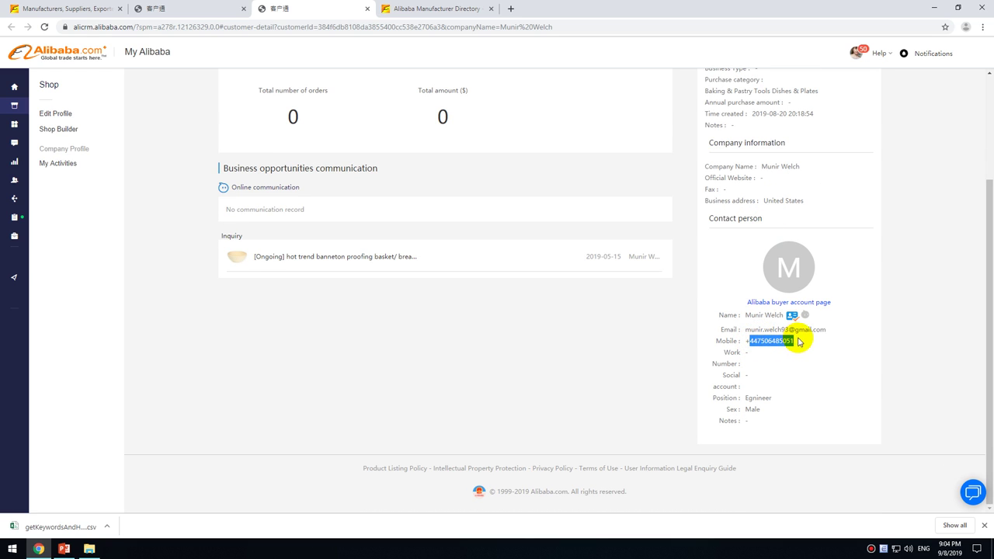
pyautogui.moveTo(791, 317)
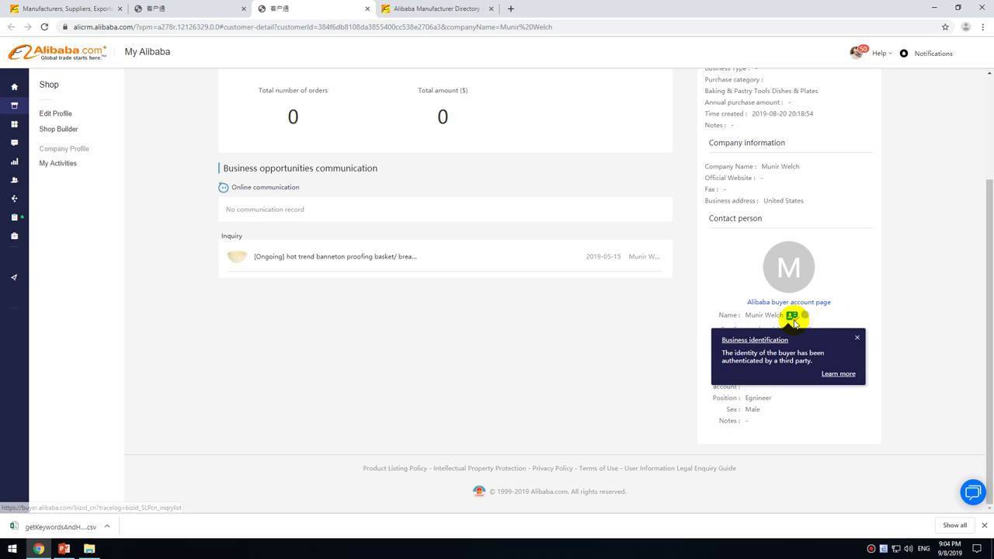
pyautogui.click(856, 337)
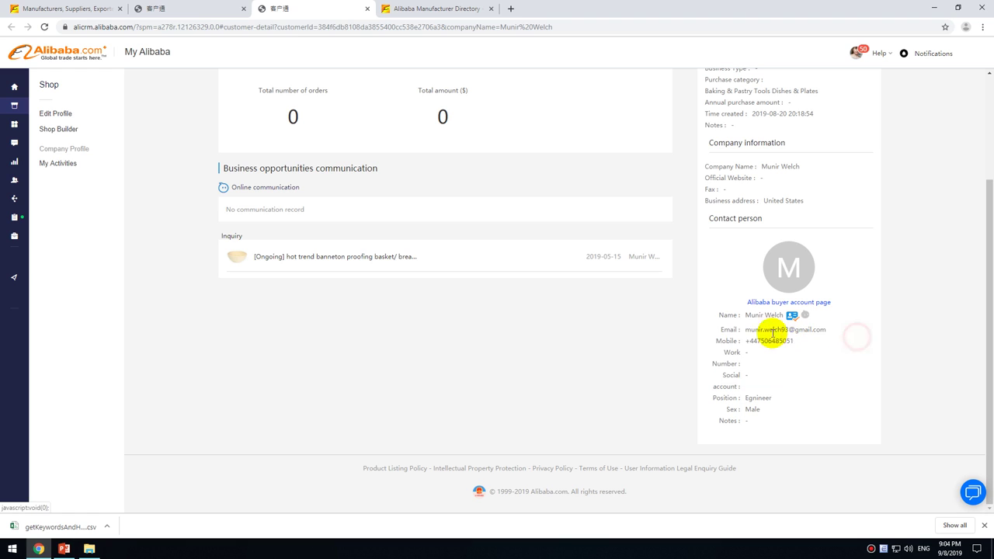
pyautogui.moveTo(789, 340); pyautogui.dragTo(834, 340)
pyautogui.click(766, 415)
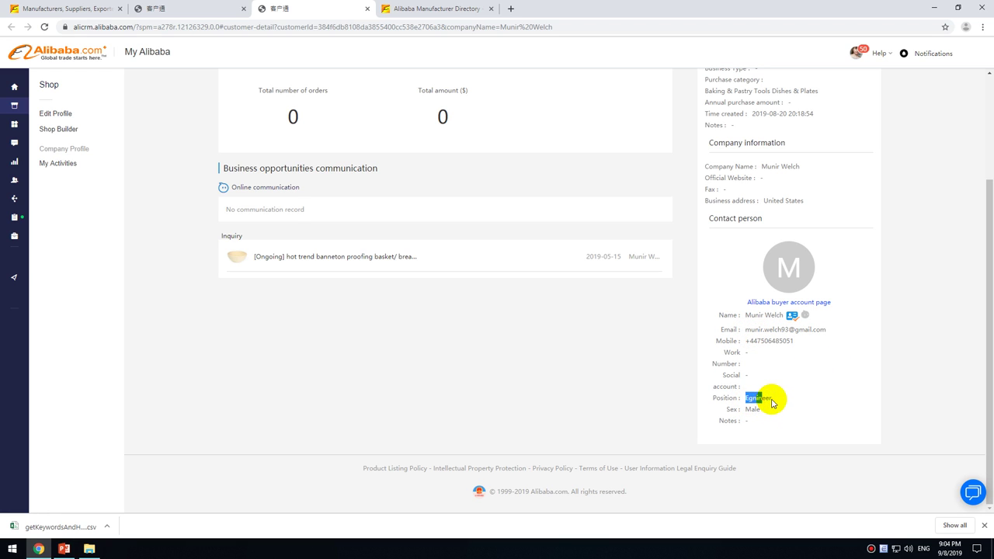
pyautogui.scroll(2, 777, 366)
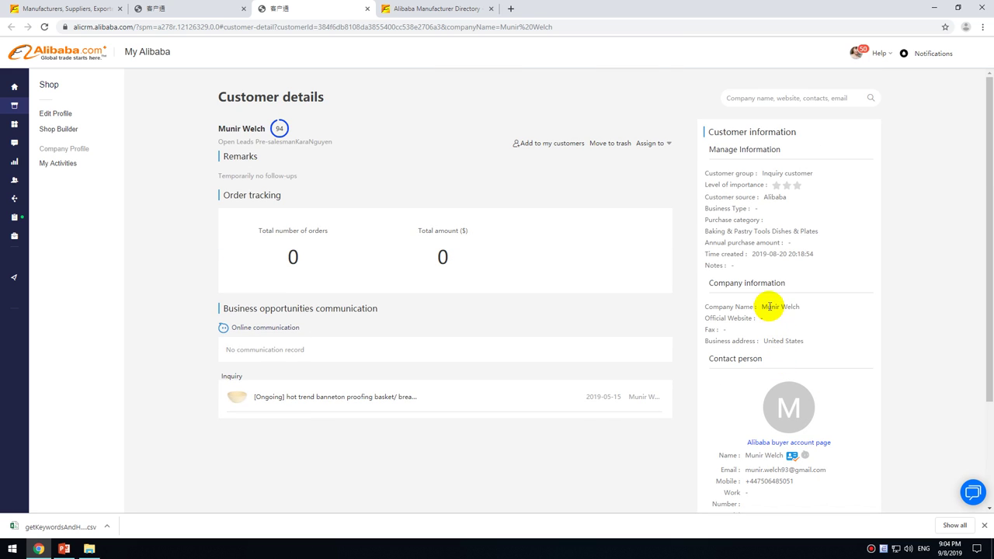
pyautogui.click(367, 9)
# - Jump to page 3 of Open Leads and open the top score-87 lead's customer details
pyautogui.scroll(-3, 468, 303)
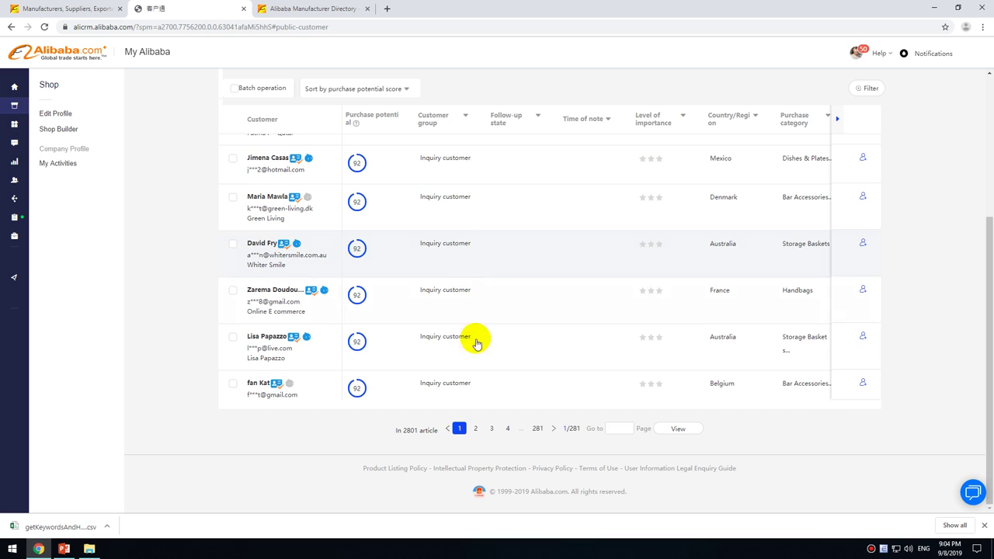
pyautogui.scroll(3, 477, 318)
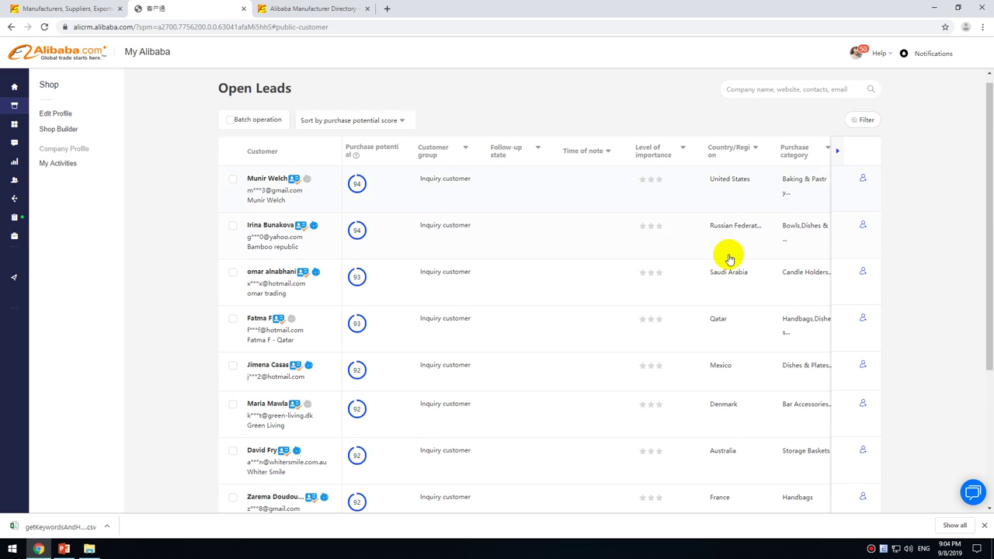
pyautogui.scroll(-3, 567, 284)
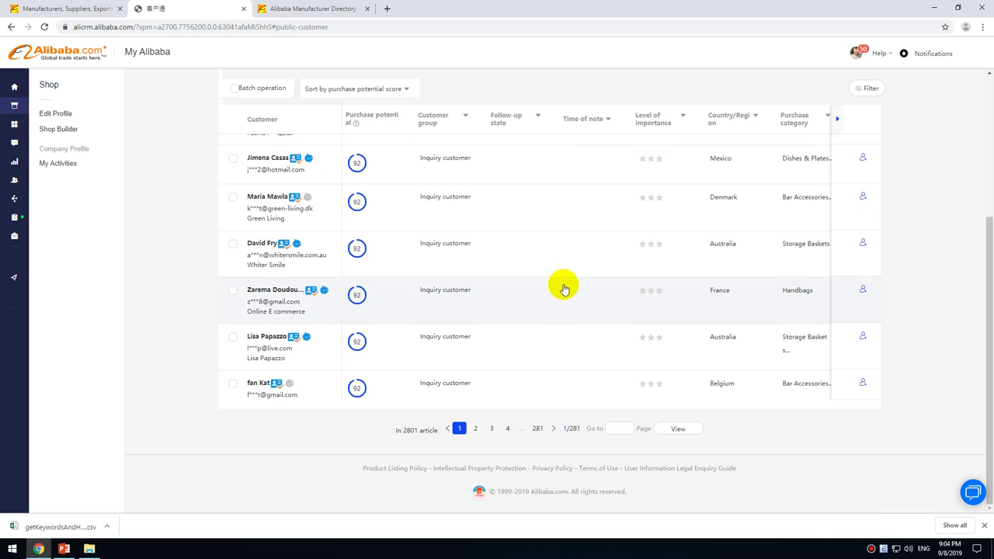
pyautogui.click(509, 429)
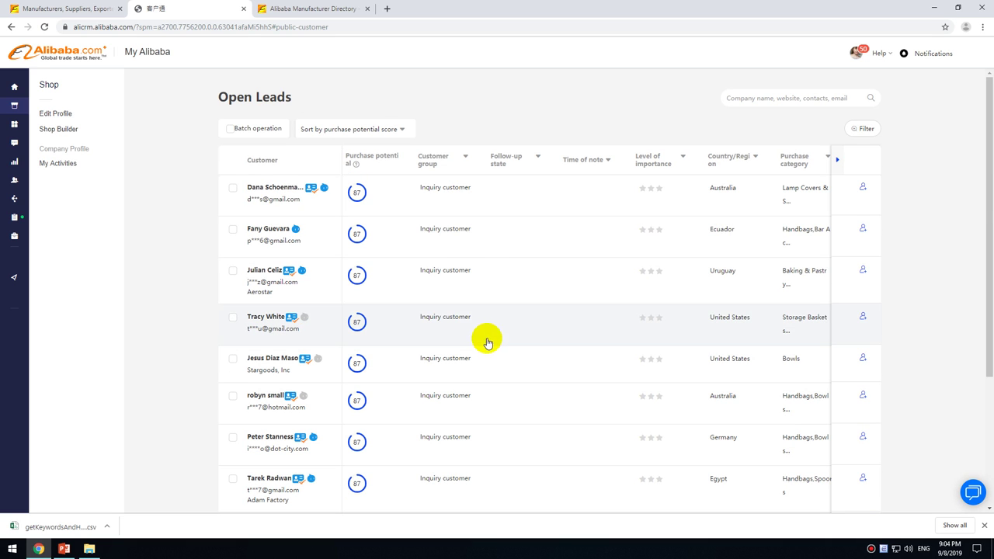
pyautogui.click(267, 196)
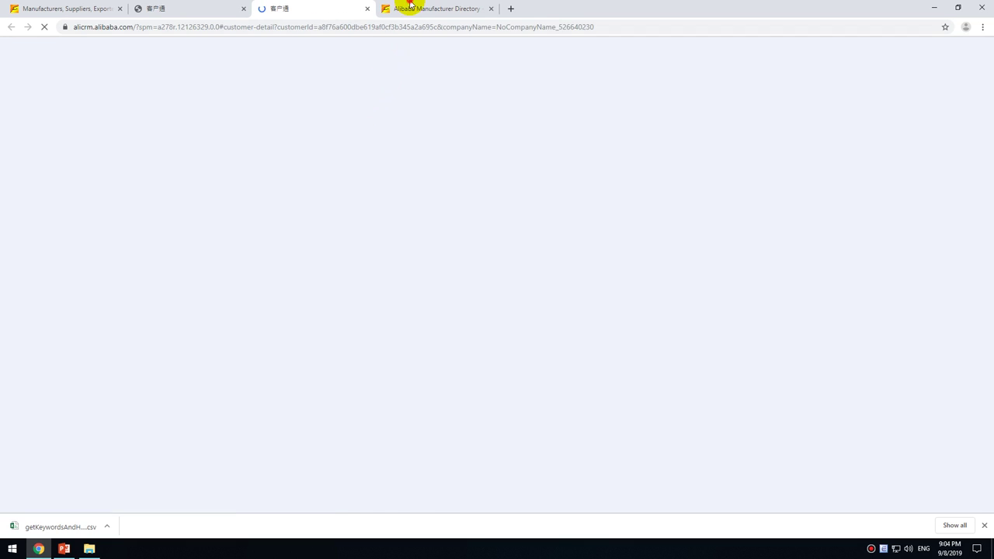
# - Close the Manufacturer Directory tab, review the score-87 lead's Customer details, then close that tab
pyautogui.click(469, 8)
pyautogui.click(488, 8)
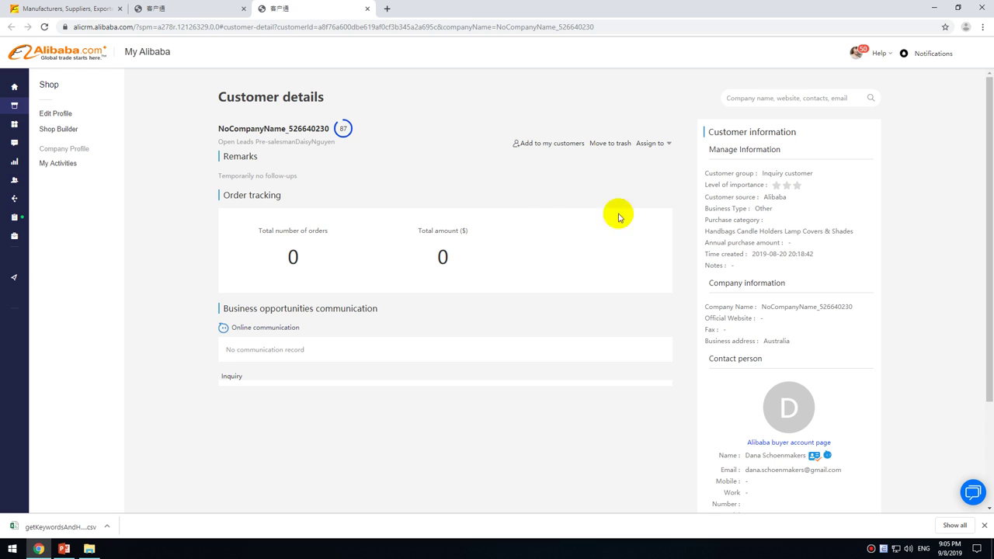
pyautogui.scroll(-2, 771, 291)
pyautogui.scroll(2, 706, 284)
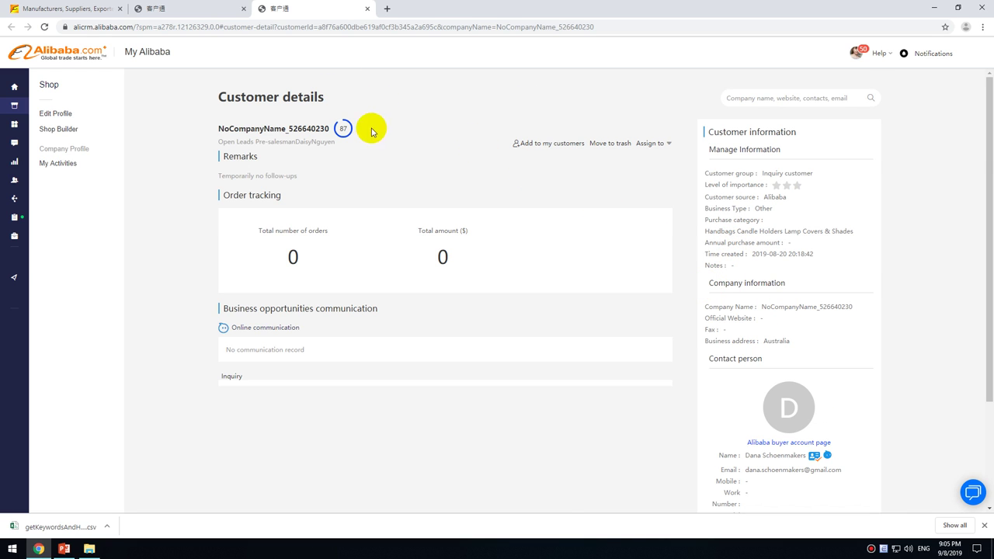
pyautogui.click(366, 9)
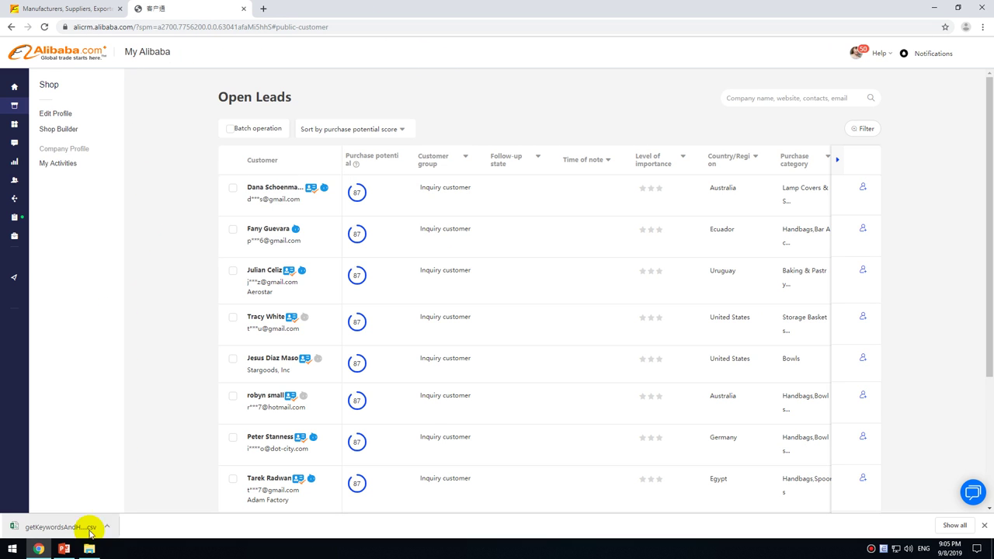
# - Go via Customers to the identity confirmation Requests page, then to Business Card Requests (0 unprocessed)
pyautogui.moveTo(52, 163)
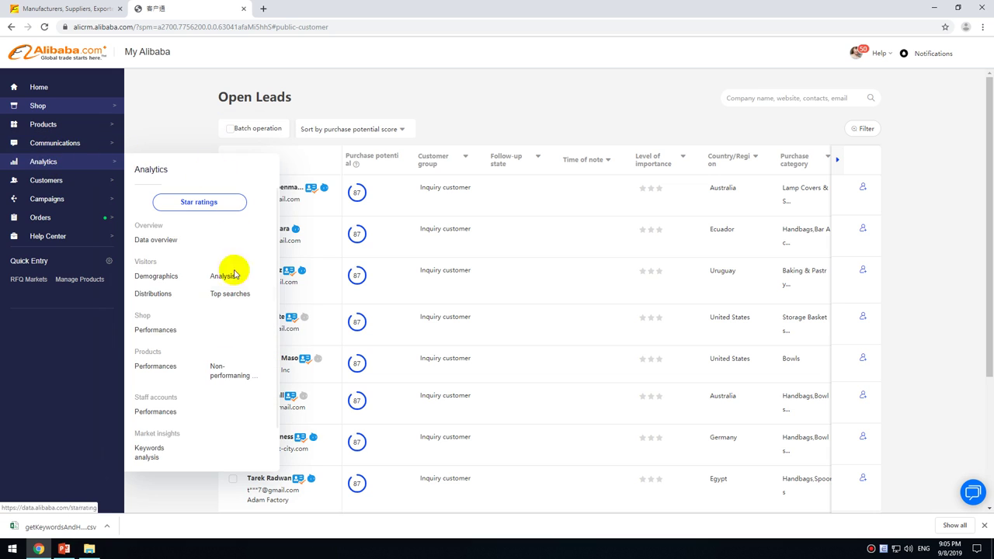
pyautogui.moveTo(116, 181)
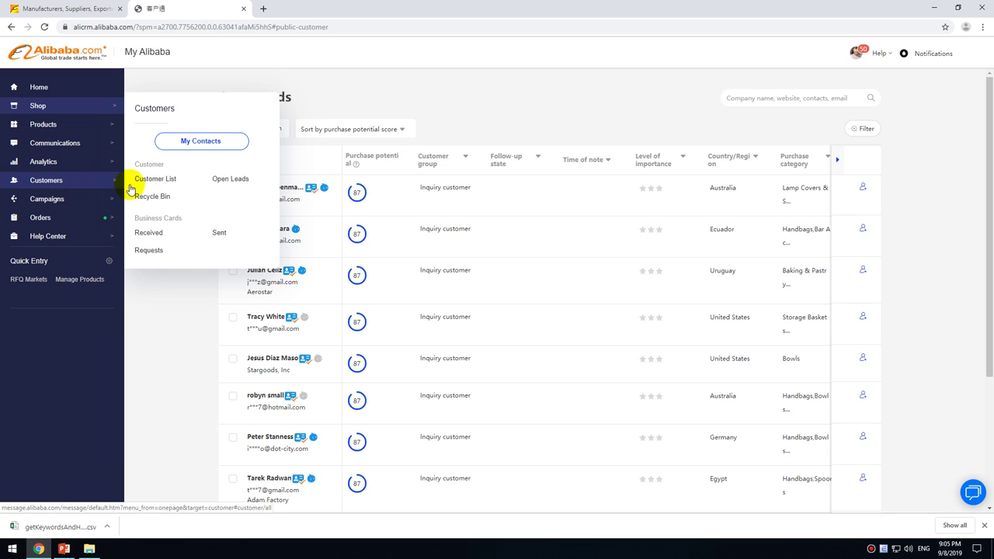
pyautogui.click(155, 250)
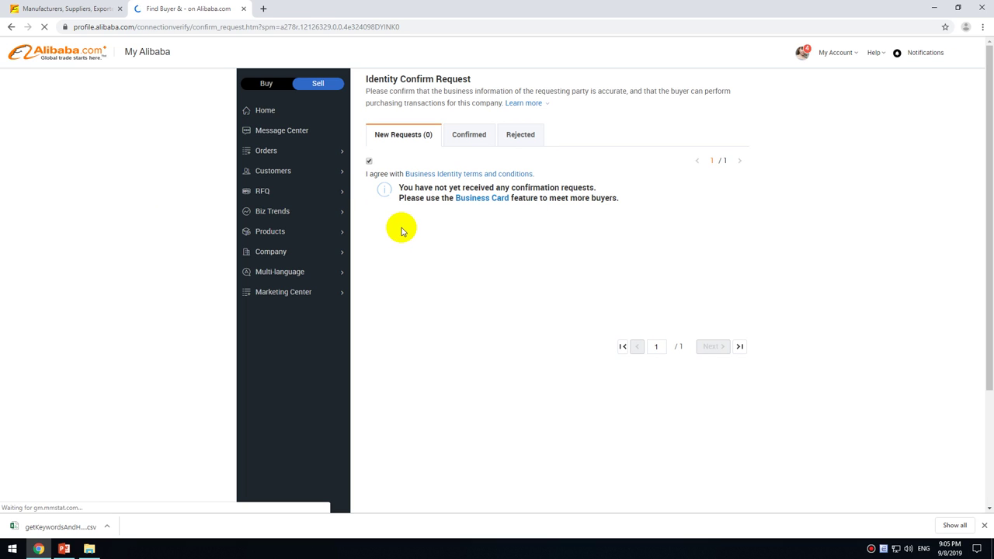
pyautogui.moveTo(295, 172)
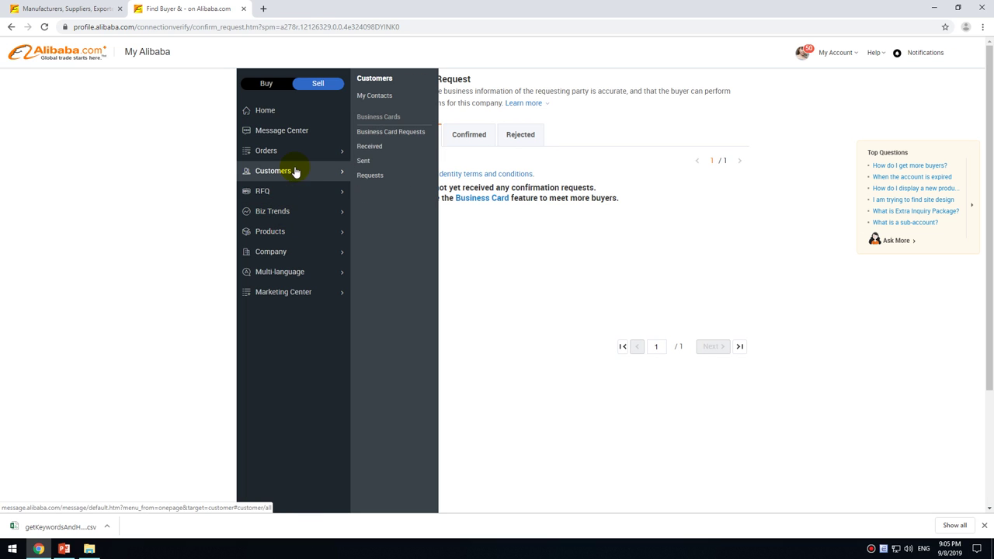
pyautogui.click(401, 133)
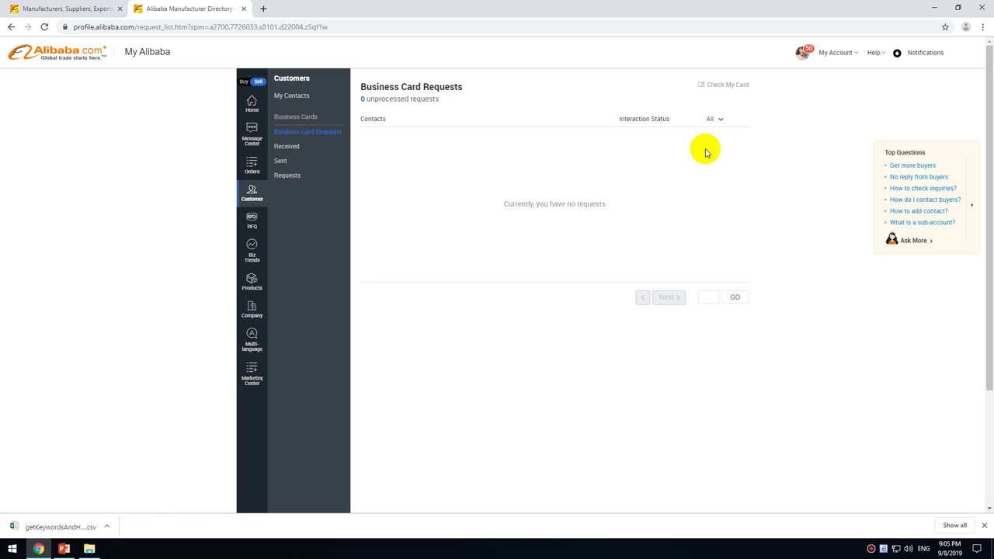
# - Browse Cards Received, then open the 11-page Cards Sent list
pyautogui.click(298, 149)
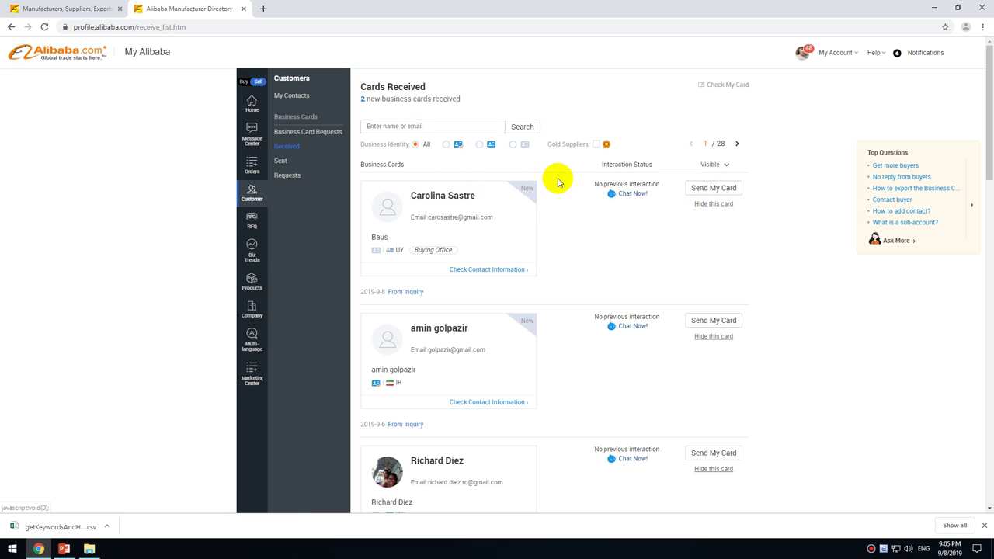
pyautogui.click(283, 161)
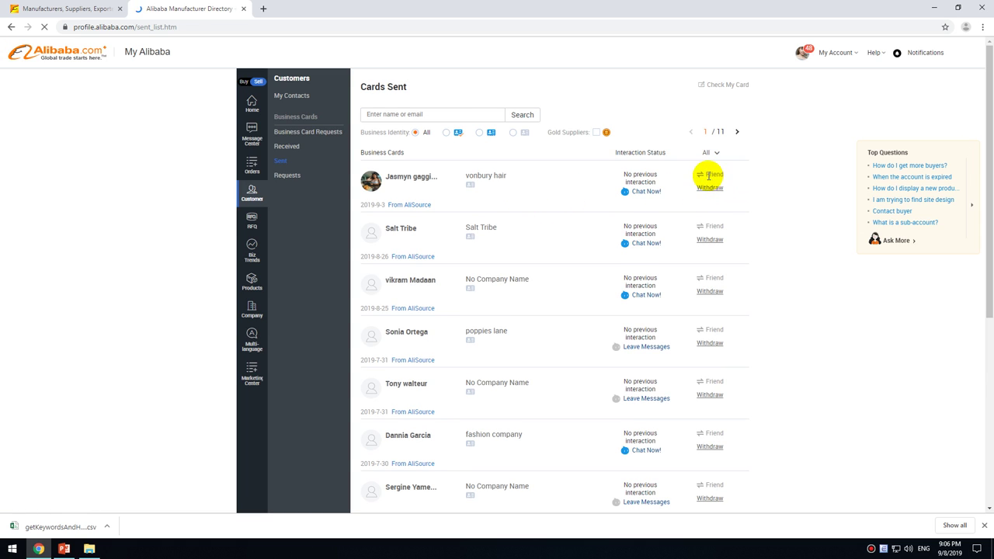
pyautogui.doubleClick(710, 175)
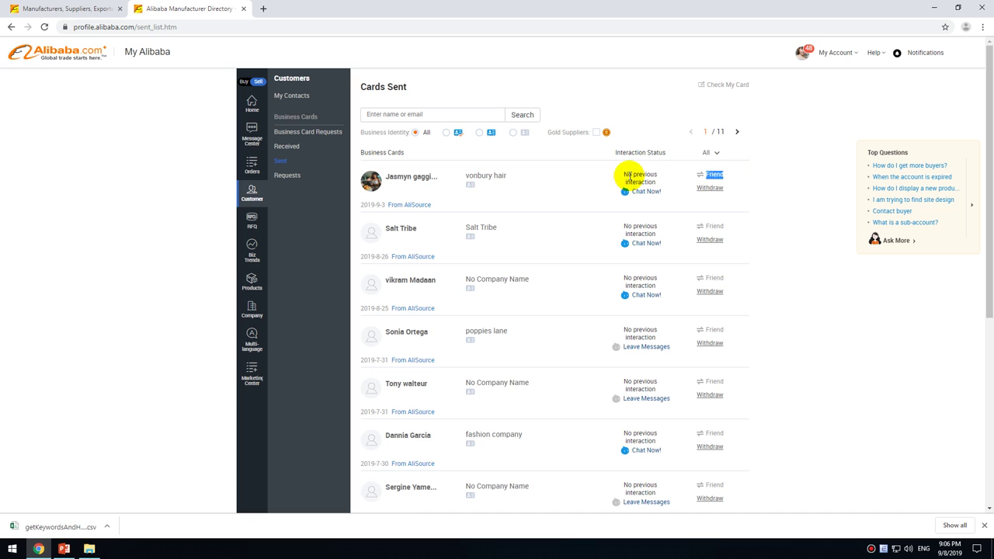
pyautogui.scroll(-3, 644, 295)
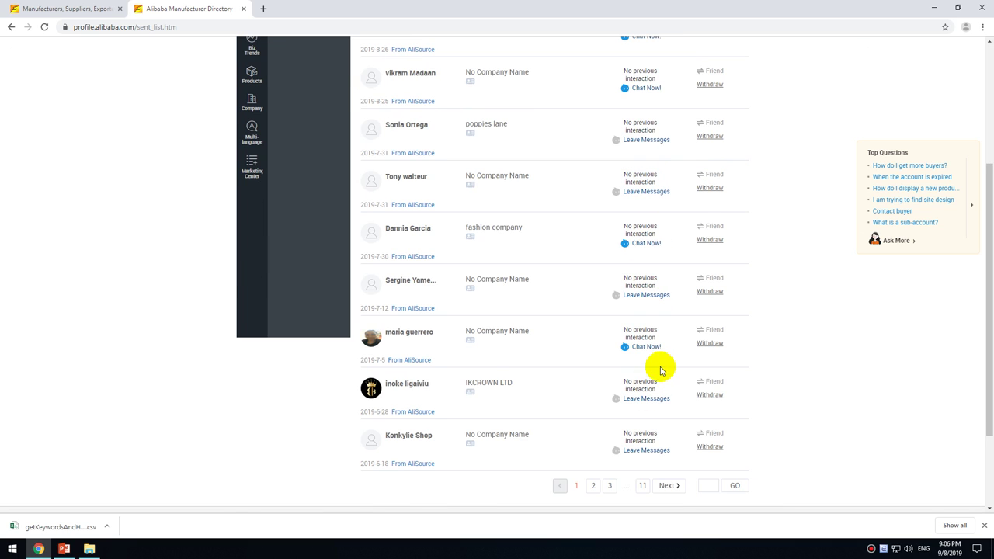
pyautogui.scroll(3, 706, 311)
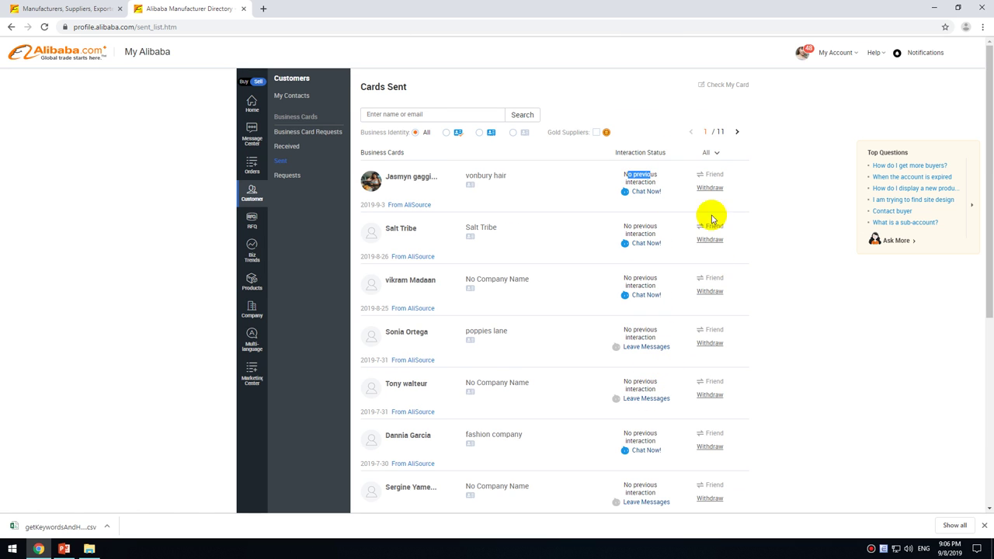
pyautogui.click(725, 178)
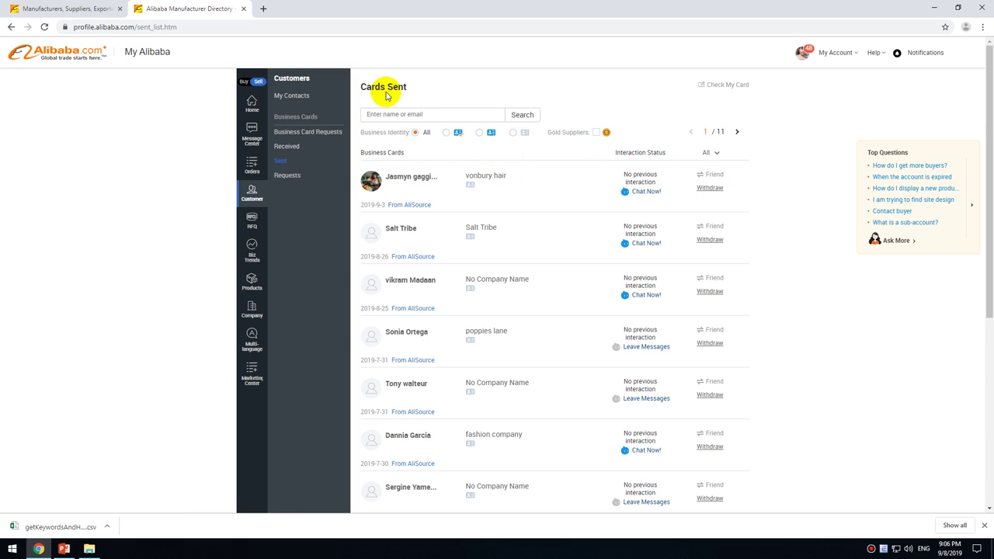
# - Browse the 31 saved contacts in My Contacts, then switch to the PowerPoint deck at slide 18
pyautogui.click(293, 96)
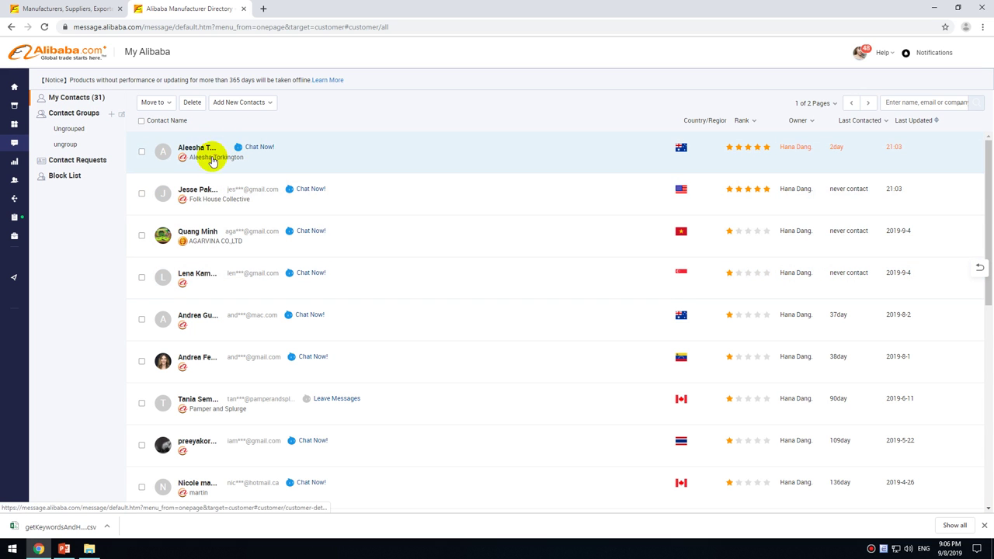
pyautogui.scroll(-3, 243, 244)
pyautogui.scroll(3, 247, 248)
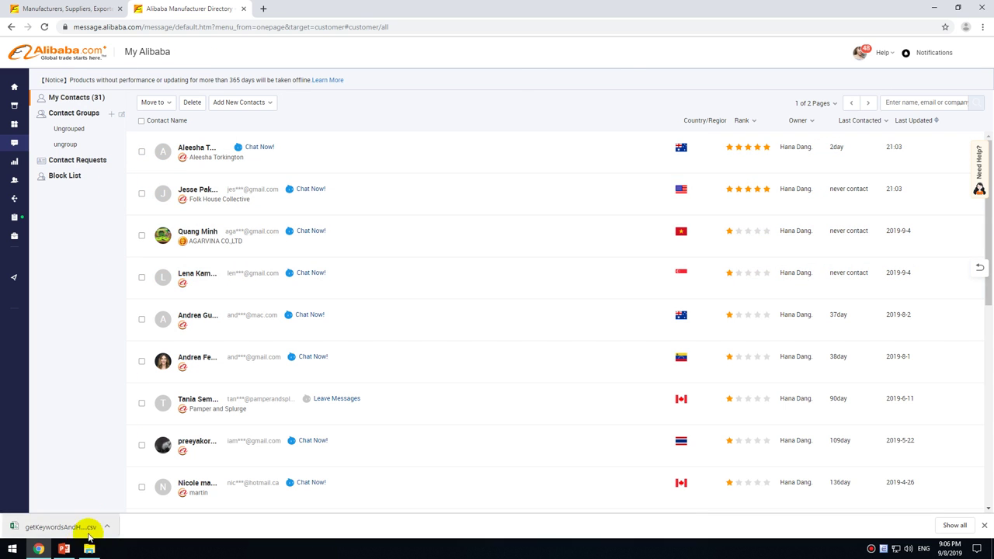
pyautogui.click(63, 549)
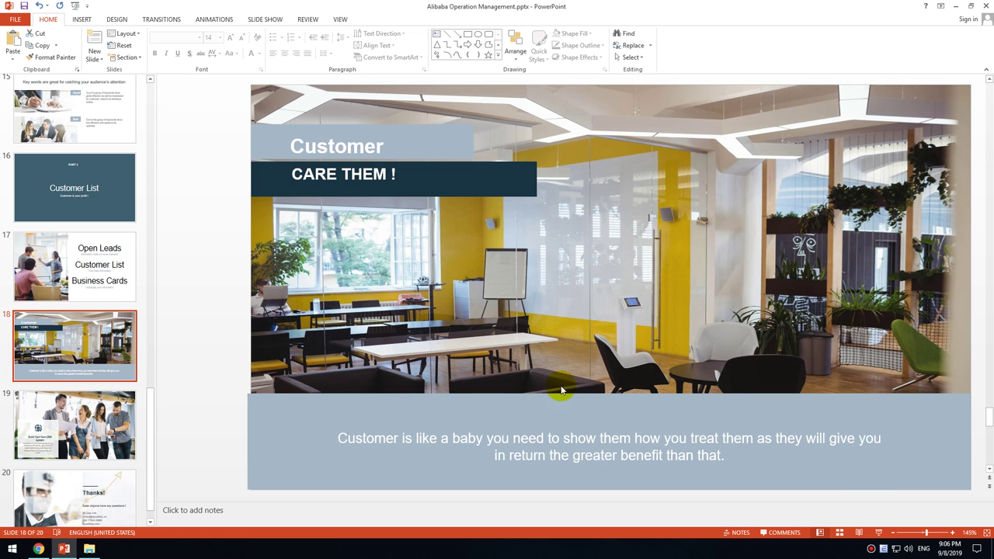
# - Go to slide 19, 'Build Your Own CRM System'
pyautogui.click(112, 429)
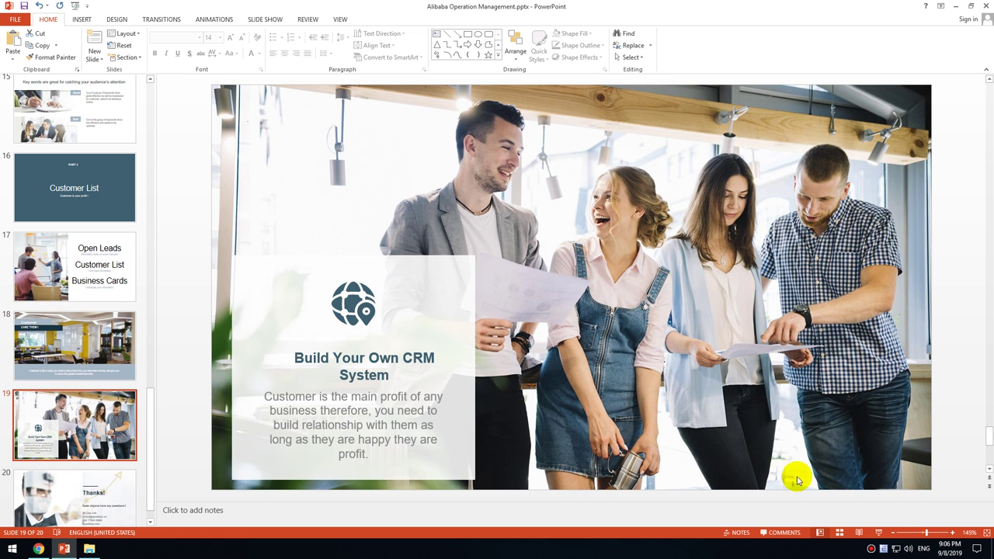